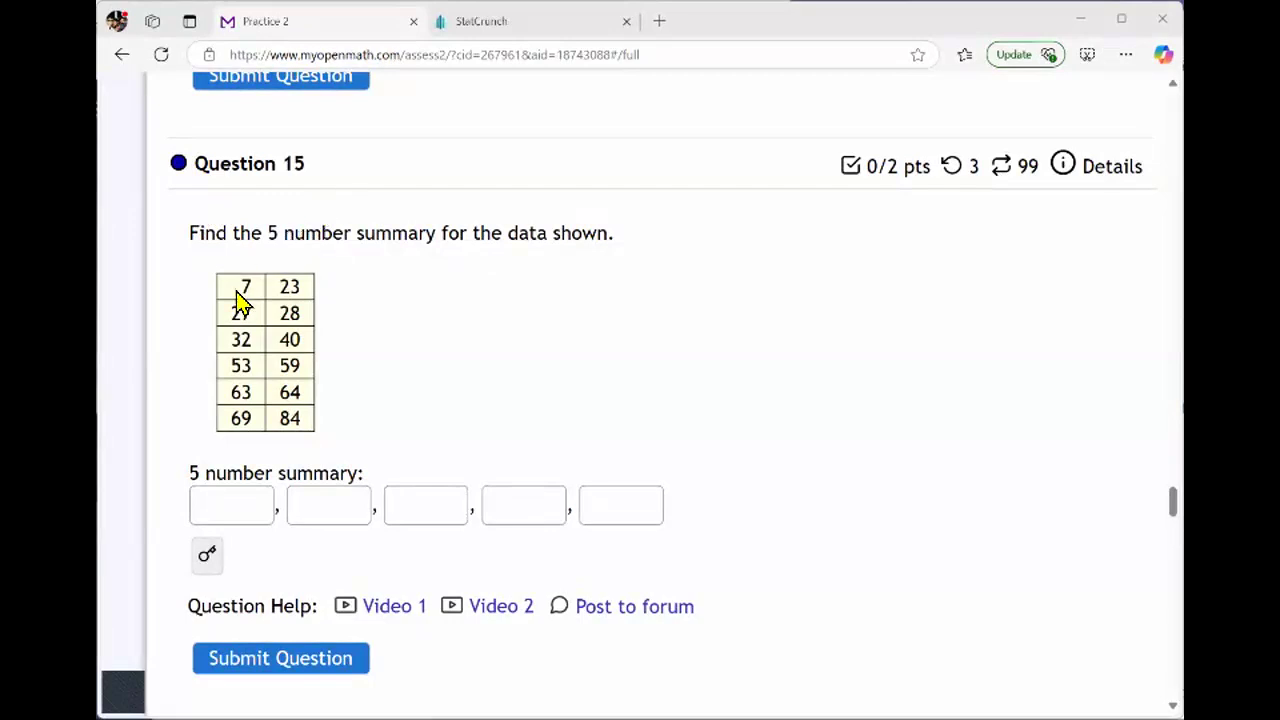
{"action": "left_click_drag", "start_coordinate": [238, 292], "coordinate": [300, 300]}
{"action": "left_click", "coordinate": [345, 370]}
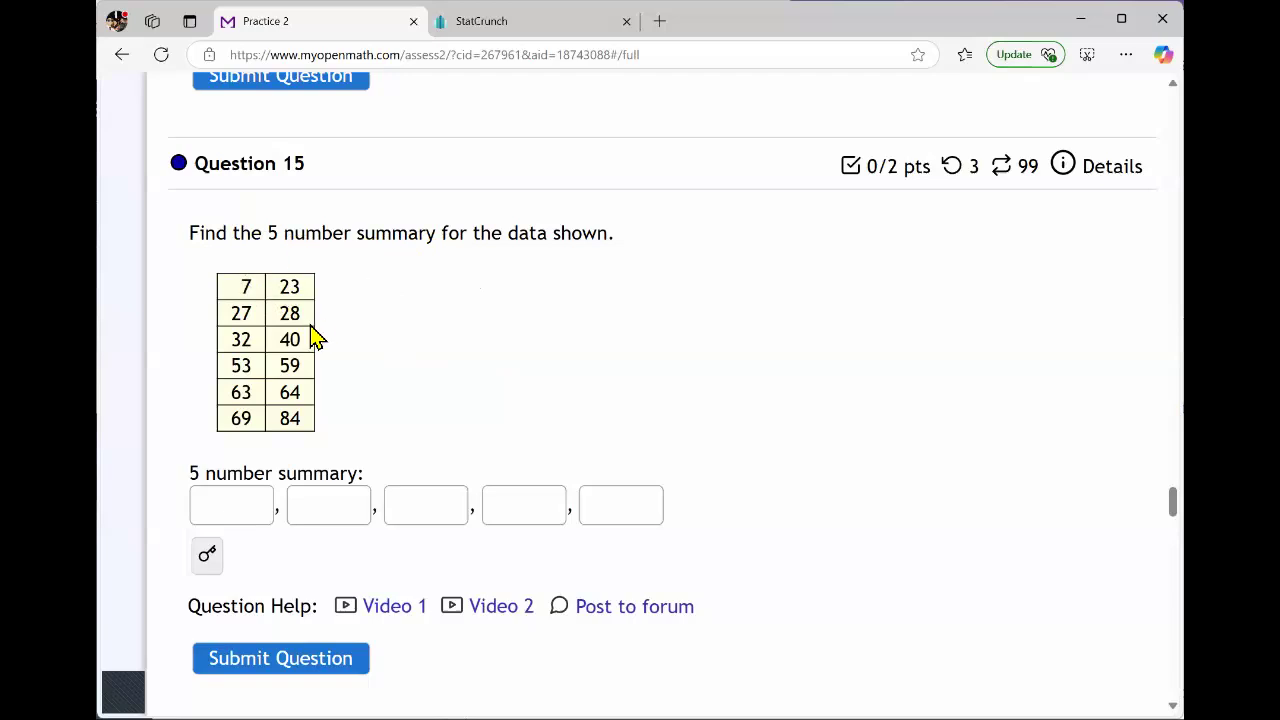
{"action": "left_click_drag", "start_coordinate": [243, 299], "coordinate": [310, 350]}
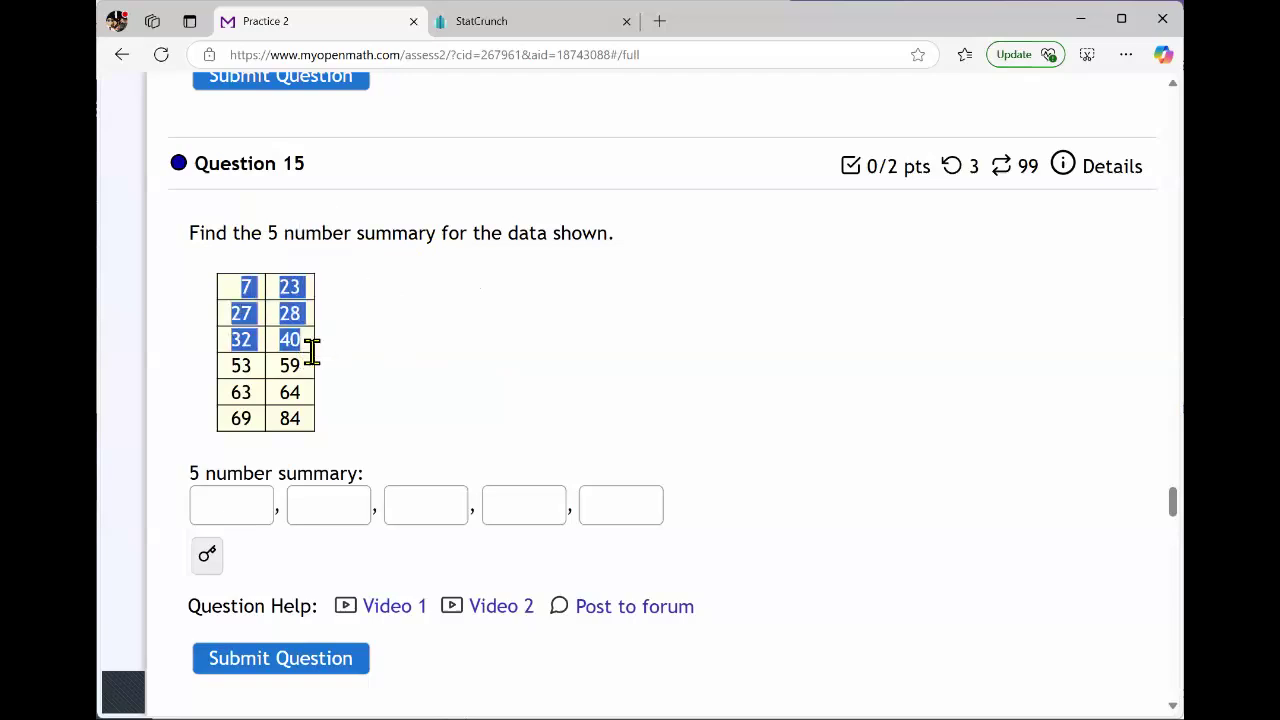
{"action": "left_click", "coordinate": [237, 314]}
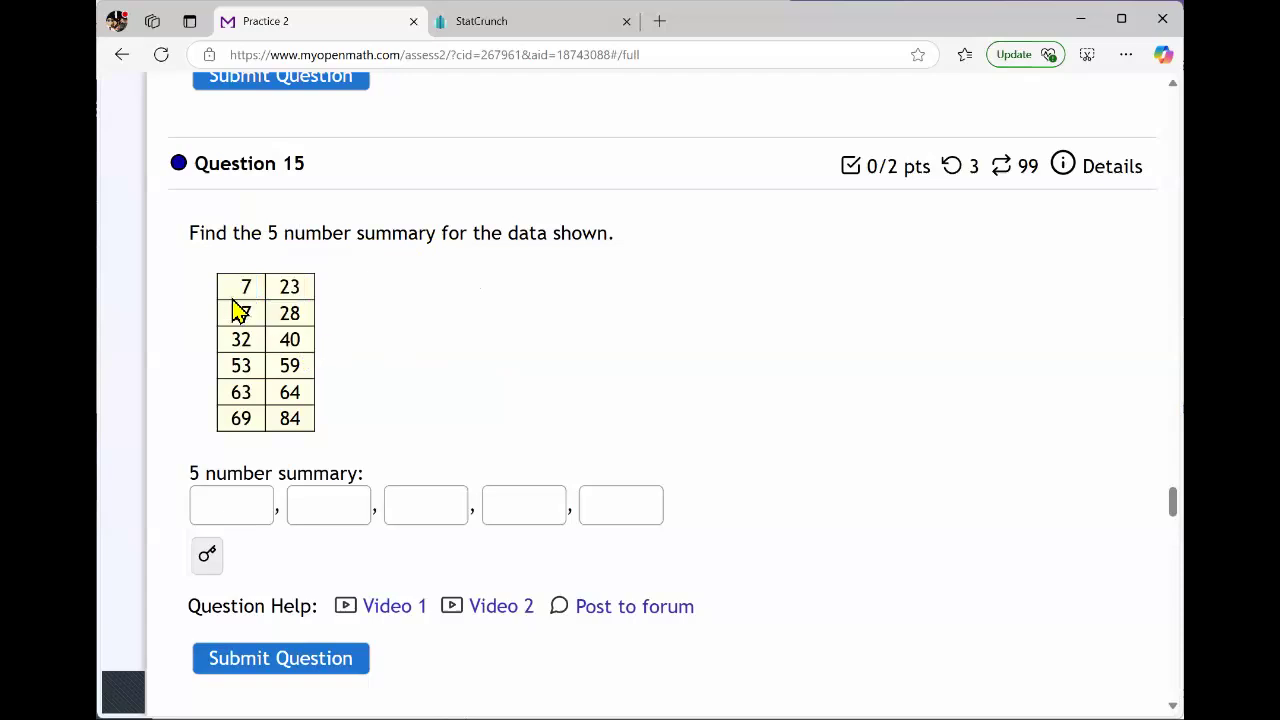
Copy the full two-column data table from Question 15 and paste it into the StatCrunch worksheet starting at row 1 of var1.
{"action": "left_click_drag", "start_coordinate": [243, 287], "coordinate": [337, 397]}
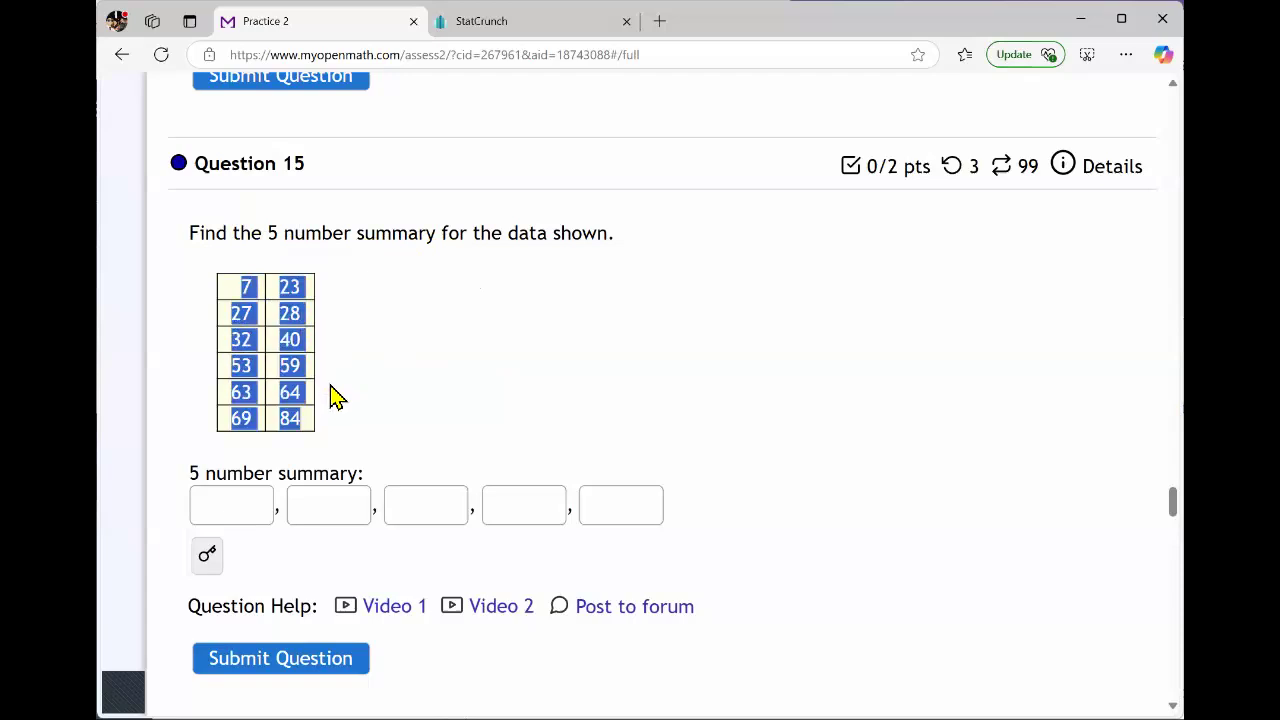
{"action": "key", "text": "ctrl+c"}
{"action": "left_click", "coordinate": [492, 23]}
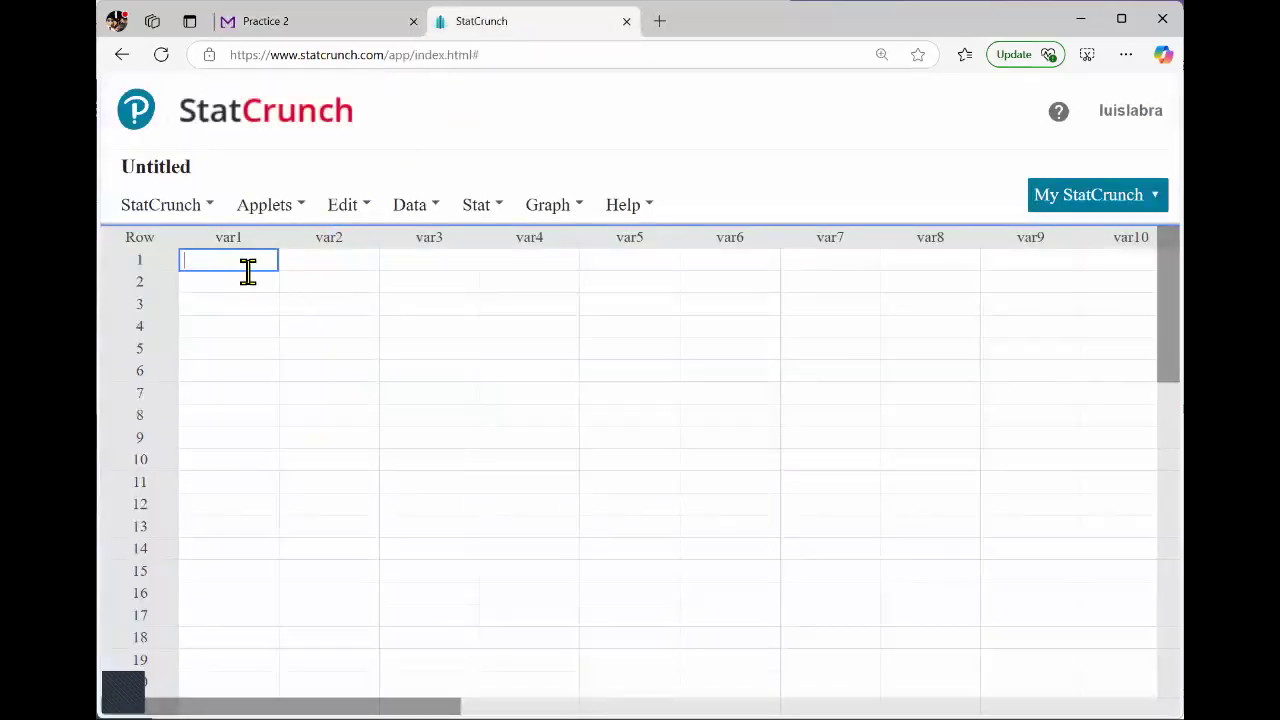
{"action": "key", "text": "ctrl+v"}
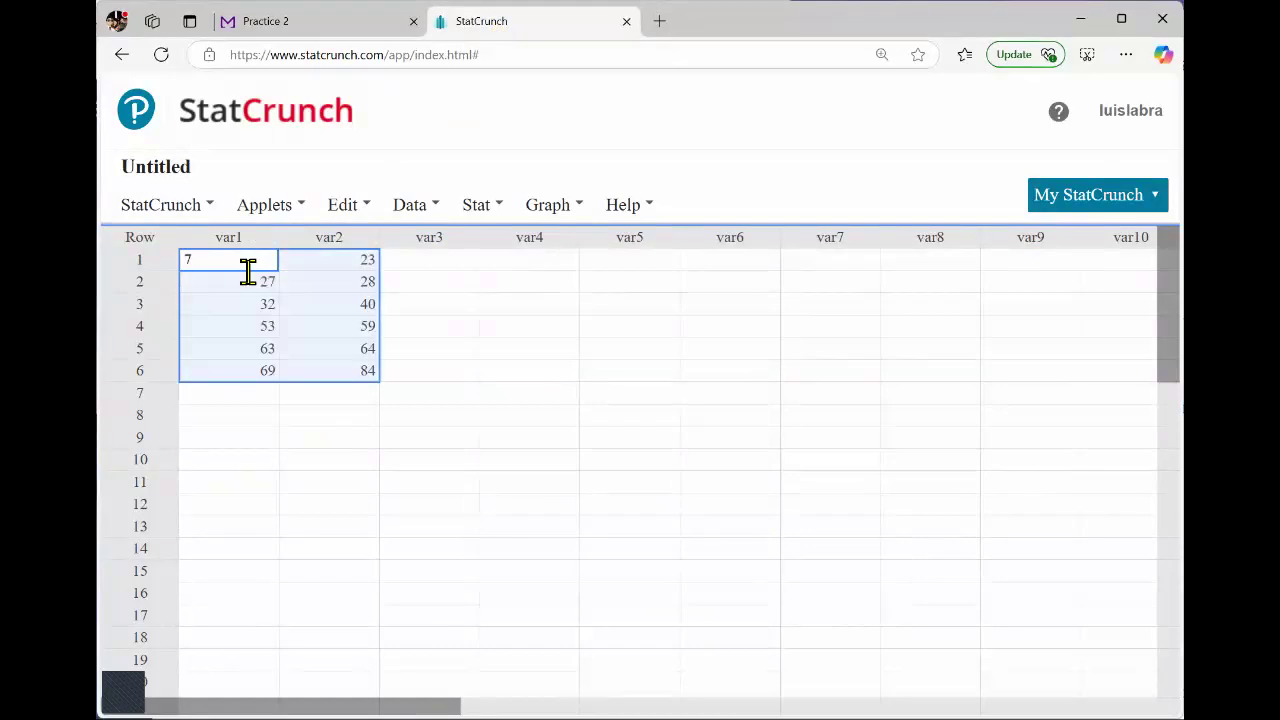
{"action": "key", "text": "Return"}
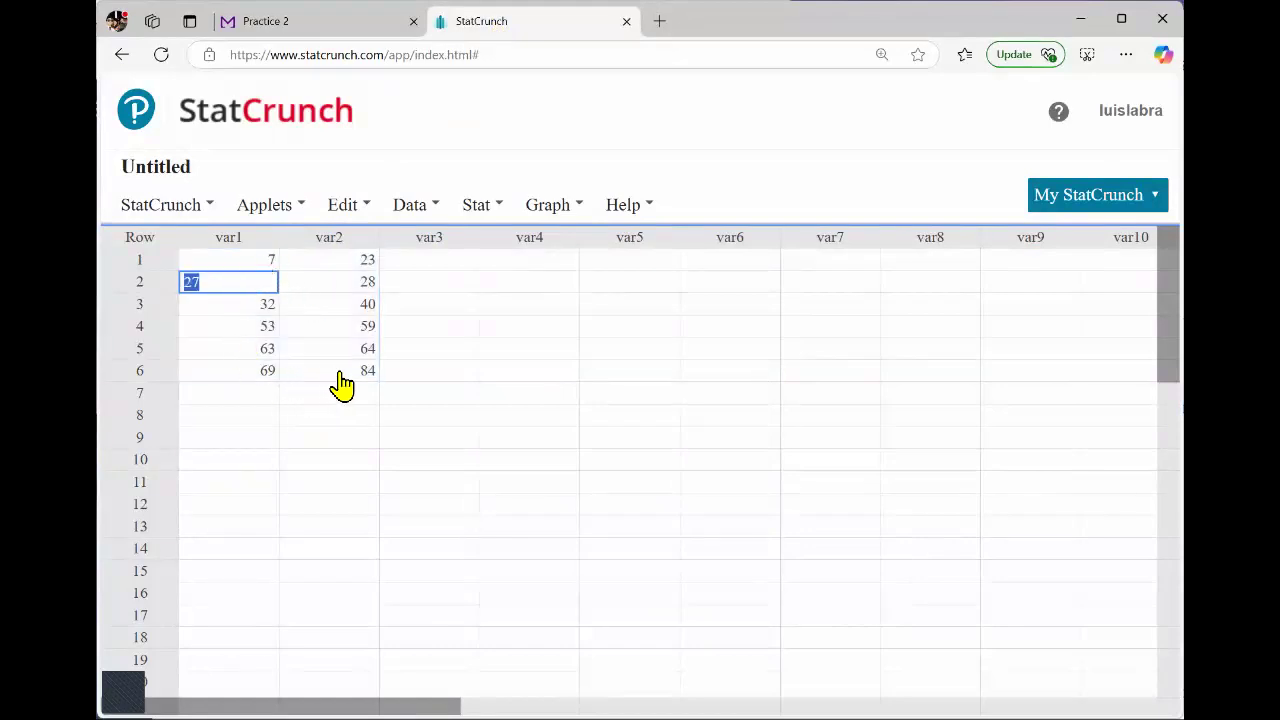
{"action": "left_click", "coordinate": [232, 245]}
{"action": "key", "text": "Tab"}
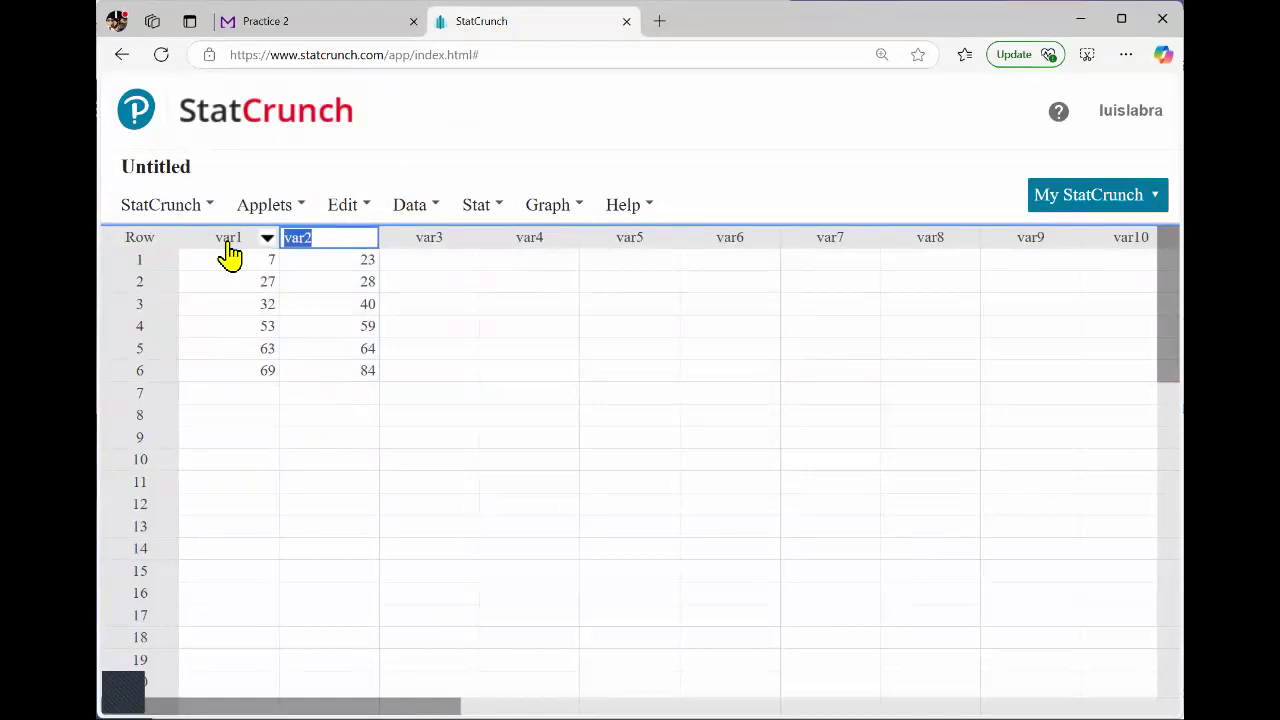
{"action": "key", "text": "Return"}
{"action": "left_click_drag", "start_coordinate": [232, 263], "coordinate": [347, 396]}
{"action": "left_click", "coordinate": [476, 204]}
{"action": "left_click", "coordinate": [429, 437]}
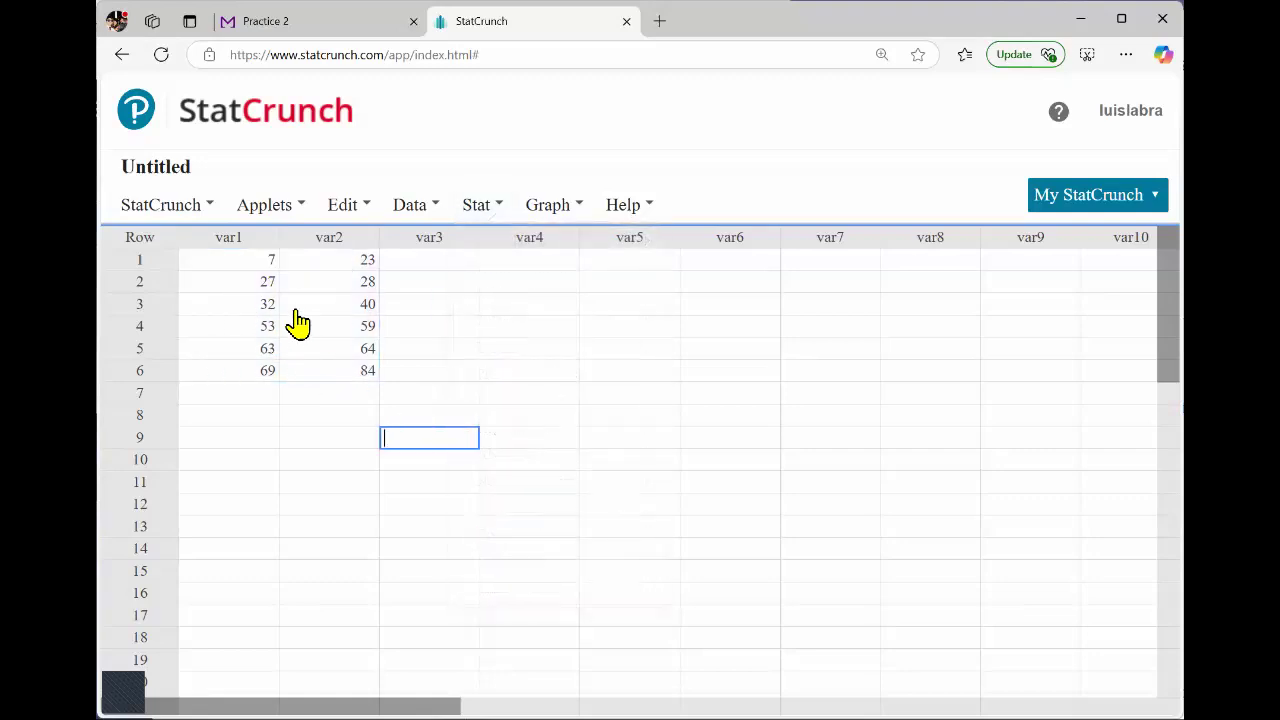
Stack columns var1 and var2 into a single column of values in the same data table, leaving the optional settings at their defaults.
{"action": "left_click", "coordinate": [421, 216]}
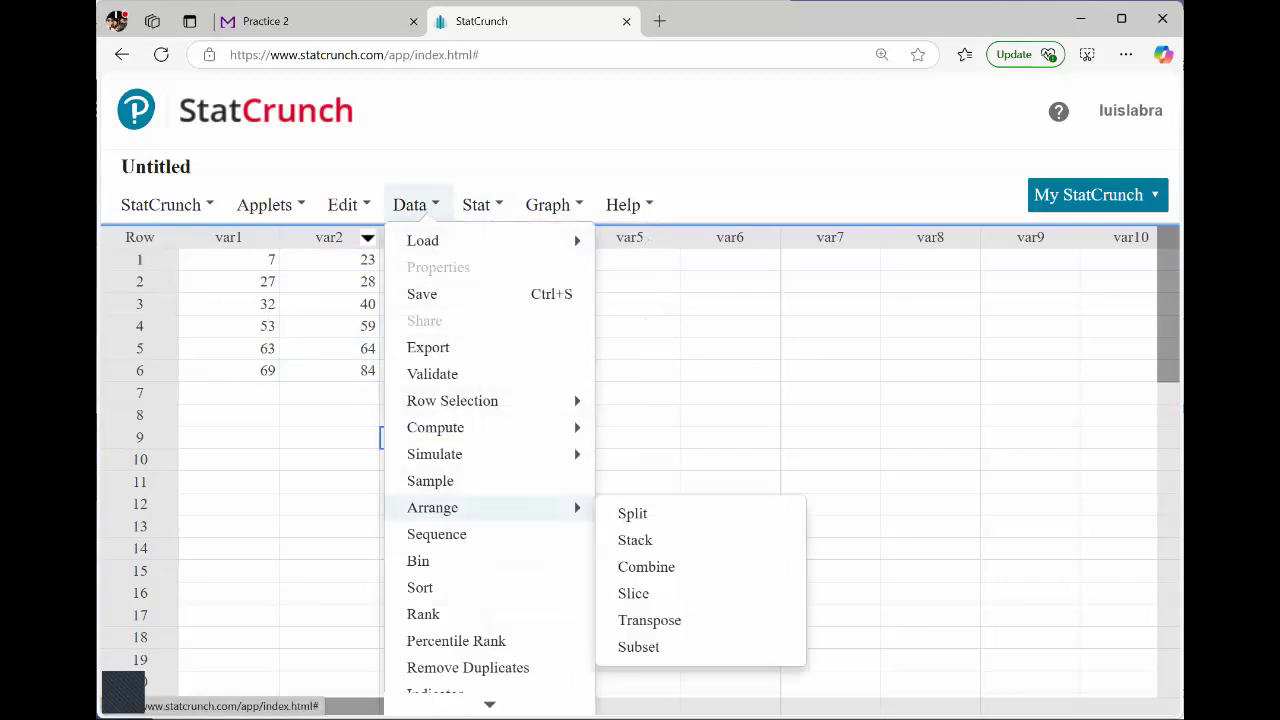
{"action": "mouse_move", "coordinate": [470, 507]}
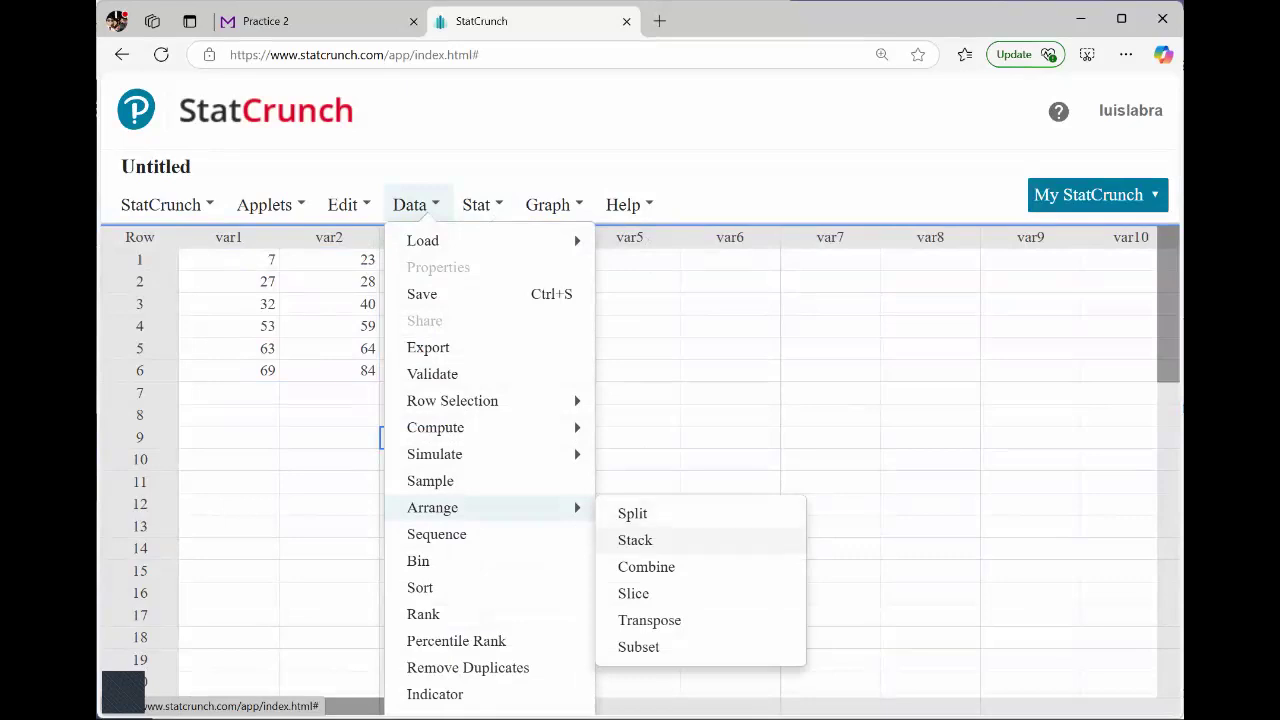
{"action": "left_click", "coordinate": [635, 540]}
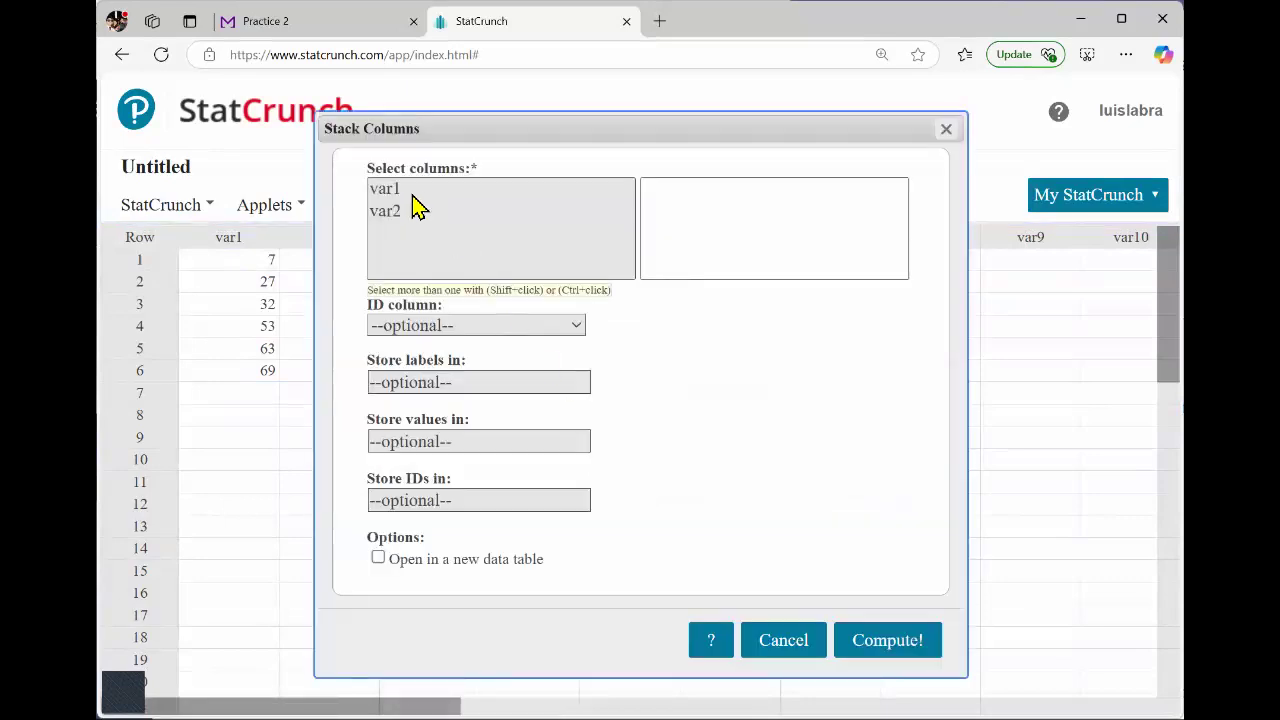
{"action": "left_click_drag", "start_coordinate": [420, 136], "coordinate": [586, 180]}
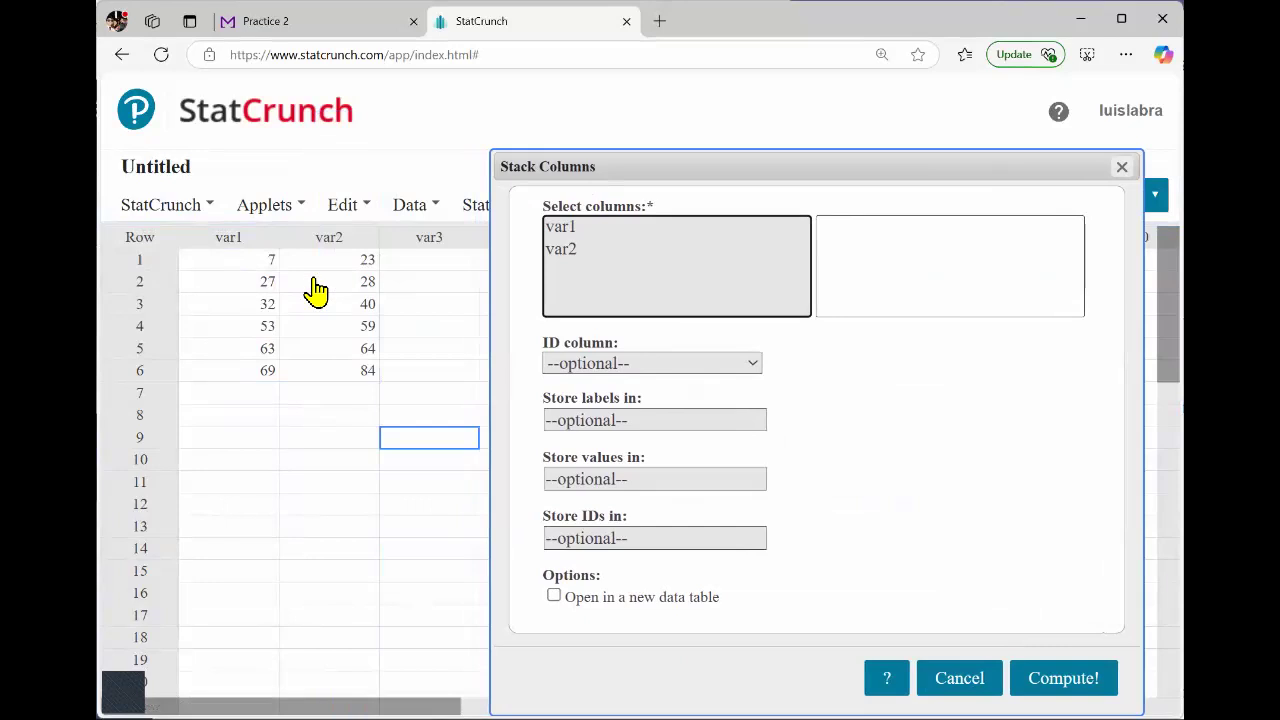
{"action": "left_click", "coordinate": [566, 231]}
{"action": "left_click", "coordinate": [568, 249], "text": "shift"}
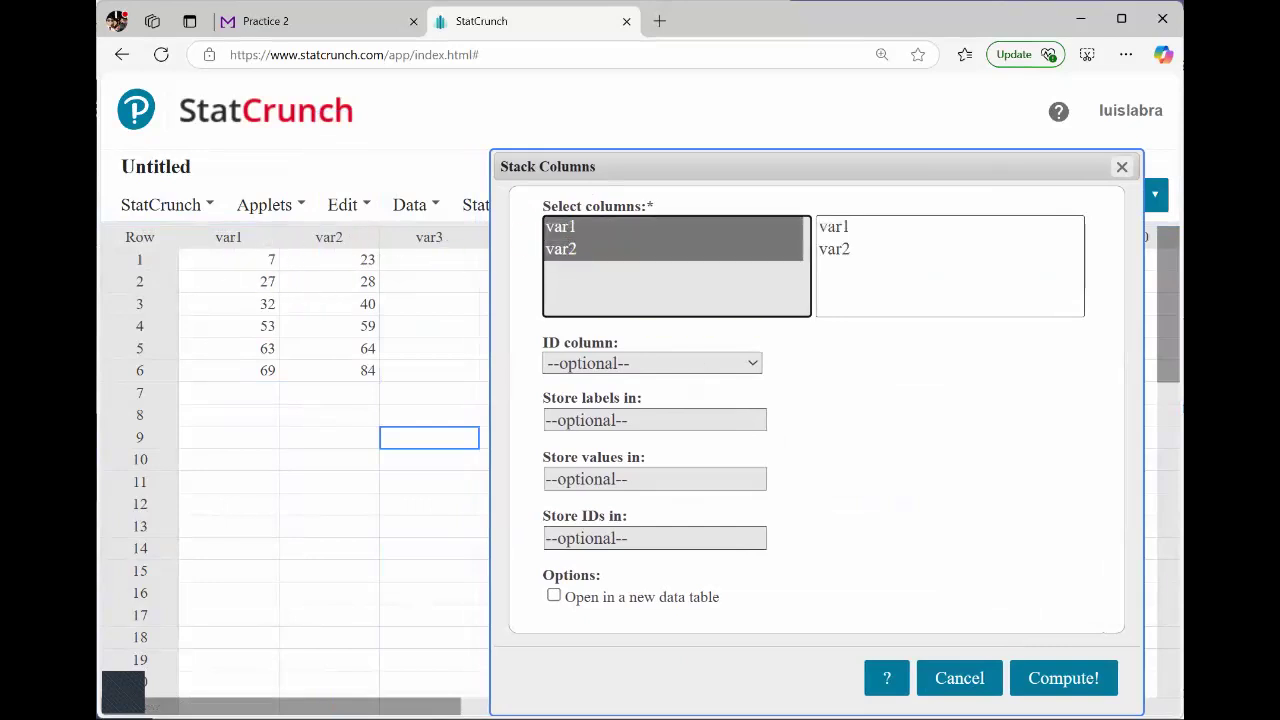
{"action": "left_click", "coordinate": [1063, 678]}
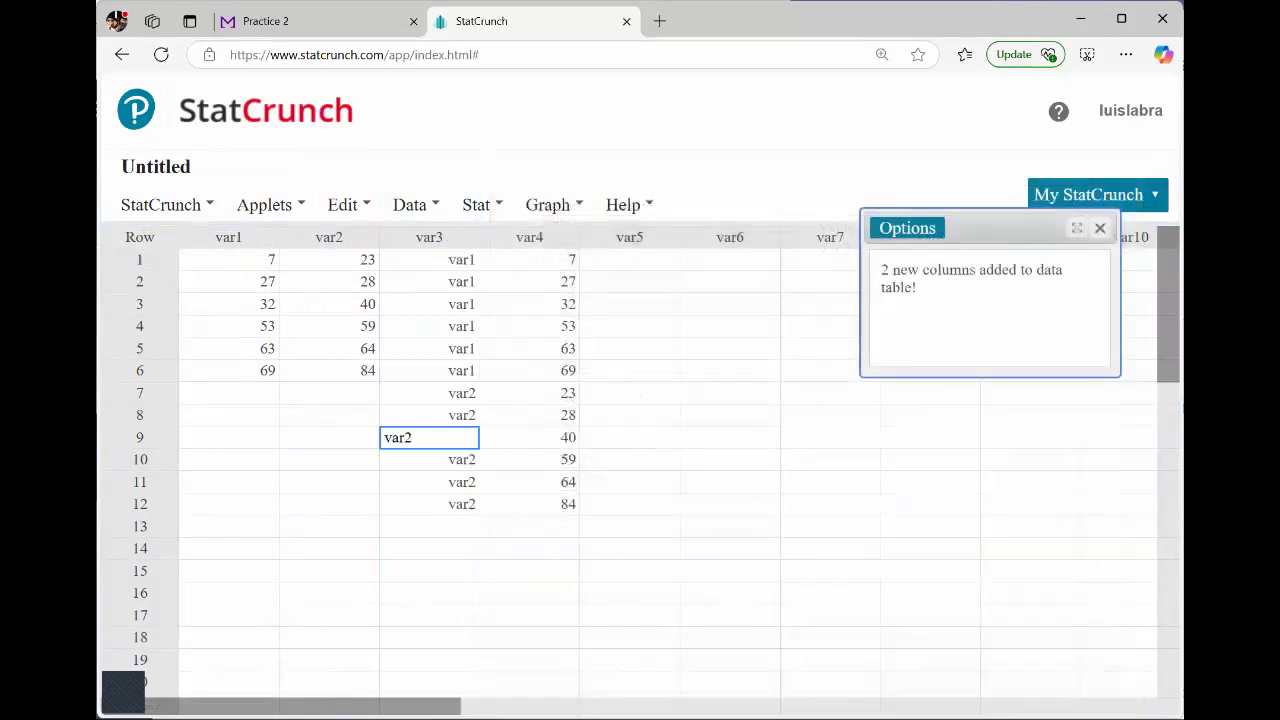
Check the stacked labels in var3 and values in var4 row by row against the data table in Question 15.
{"action": "left_click", "coordinate": [426, 243]}
{"action": "left_click", "coordinate": [540, 245]}
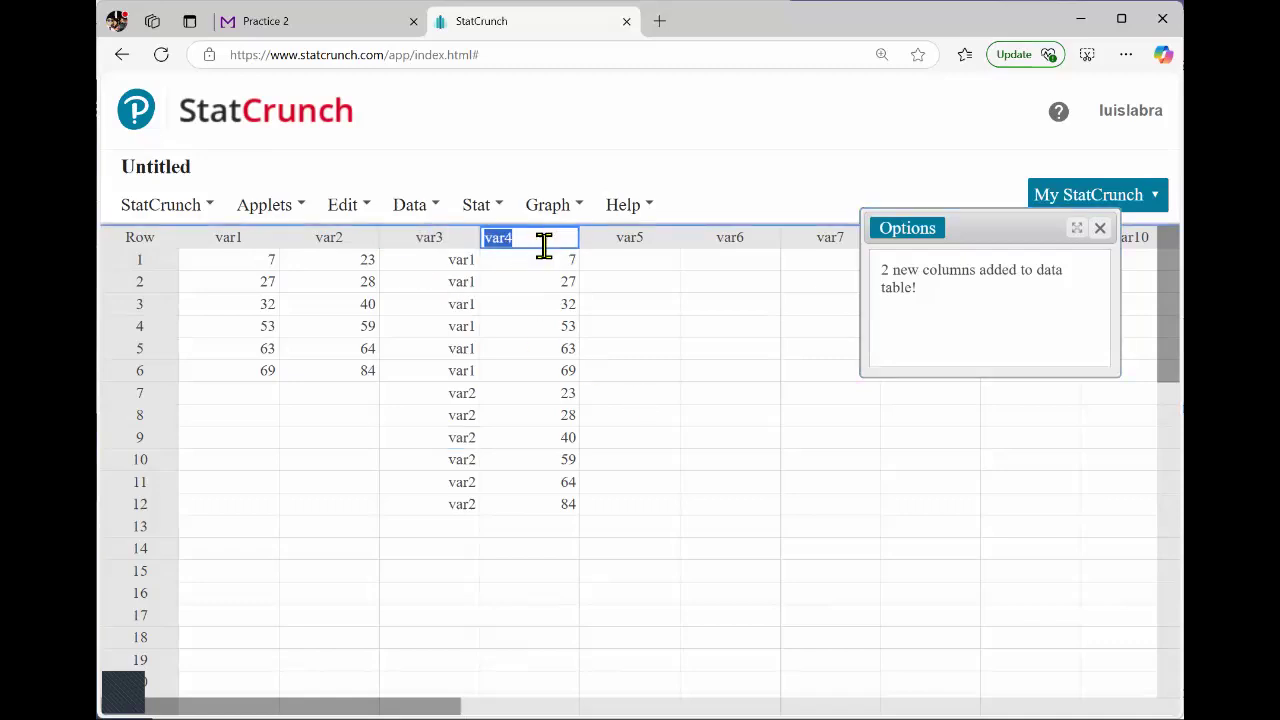
{"action": "left_click", "coordinate": [437, 245]}
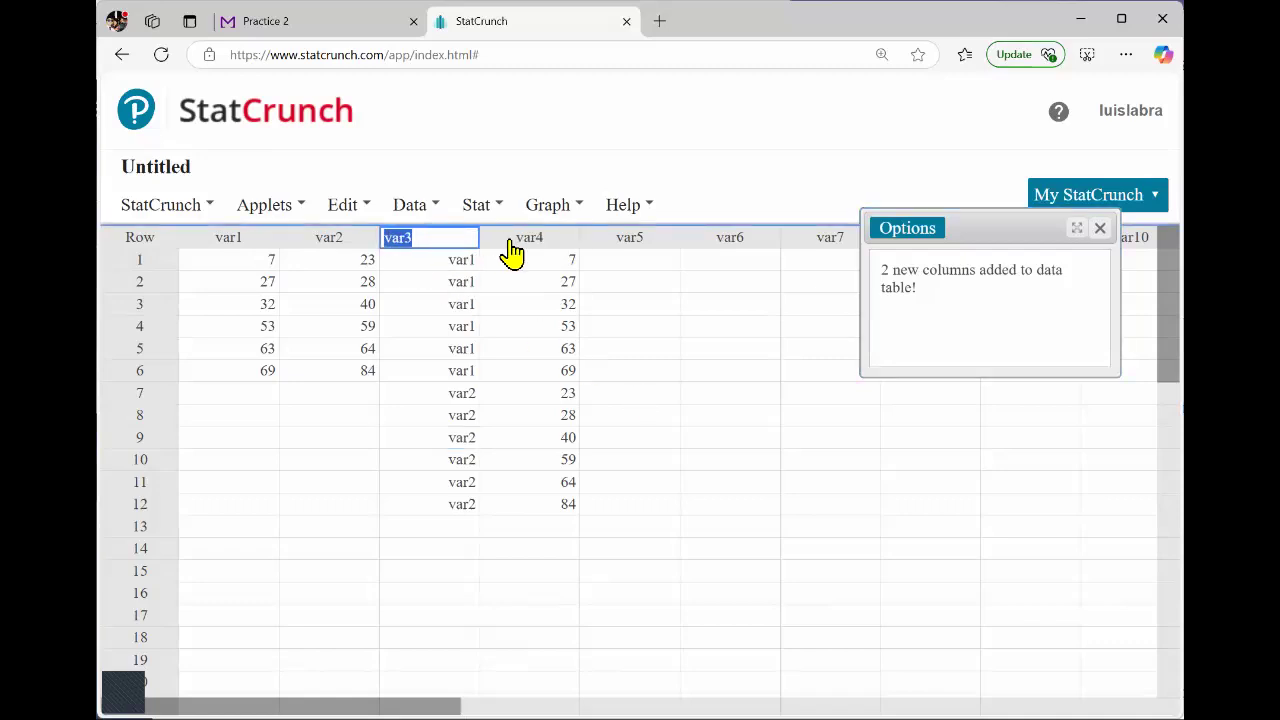
{"action": "left_click", "coordinate": [438, 266]}
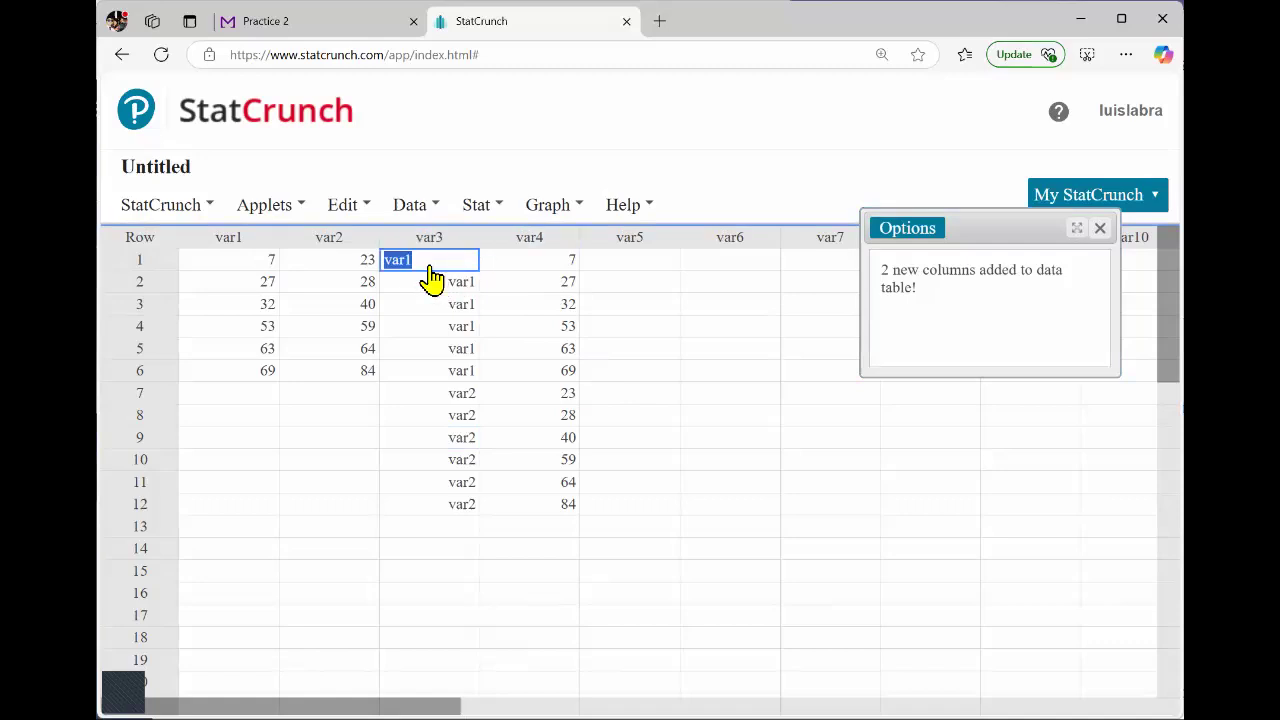
{"action": "key", "text": "Down"}
{"action": "key", "text": "Down"}
{"action": "key", "text": "Down"}
{"action": "key", "text": "Down"}
{"action": "key", "text": "Down"}
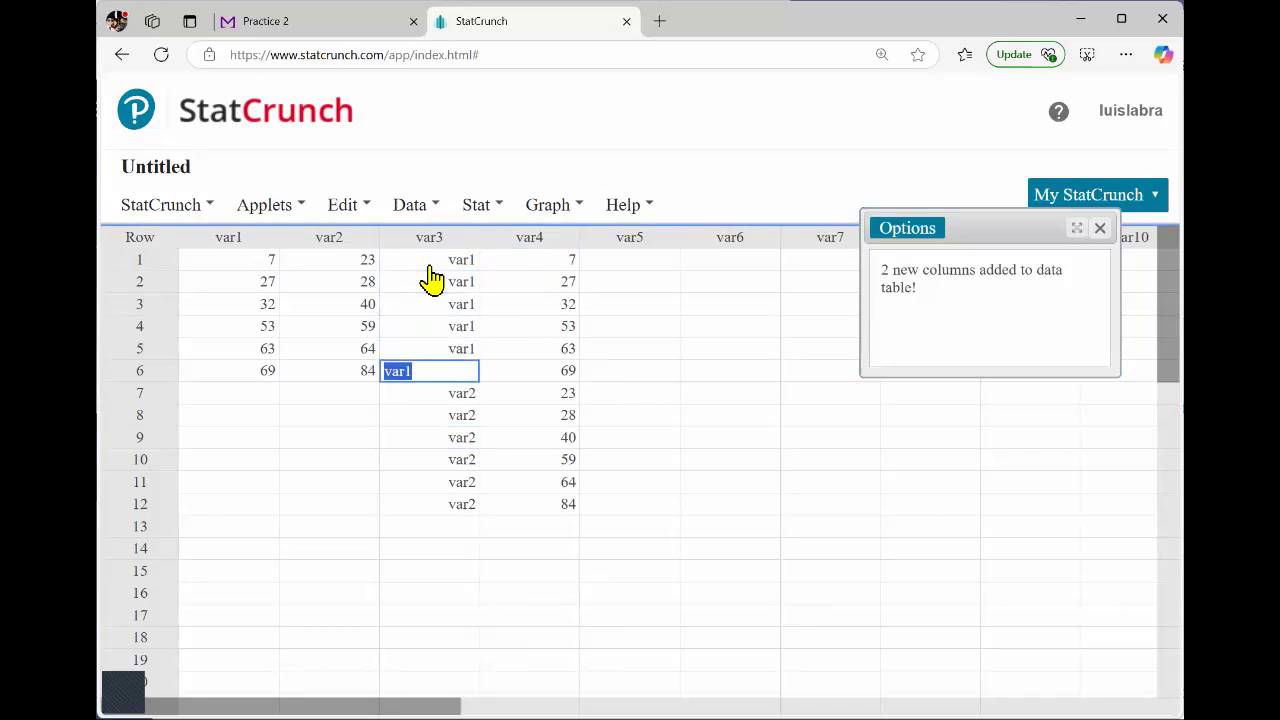
{"action": "key", "text": "Tab"}
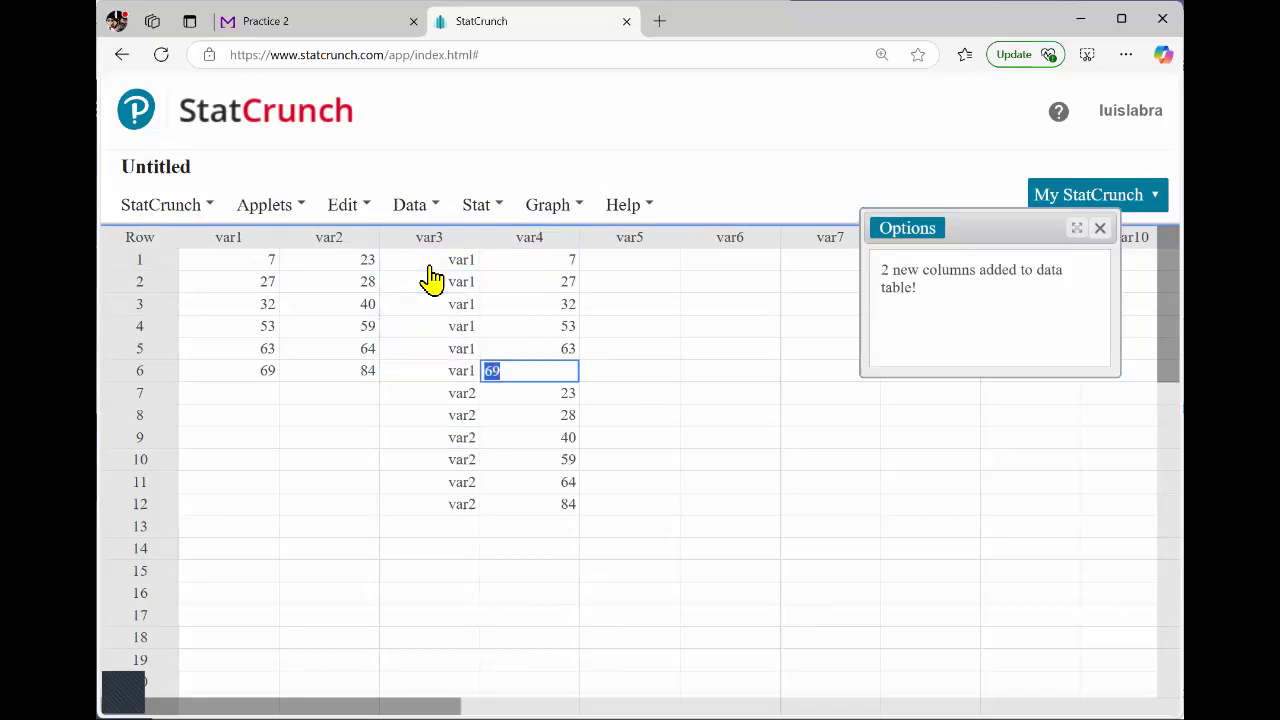
{"action": "key", "text": "Up"}
{"action": "key", "text": "Up"}
{"action": "key", "text": "Up"}
{"action": "key", "text": "Up"}
{"action": "key", "text": "Up"}
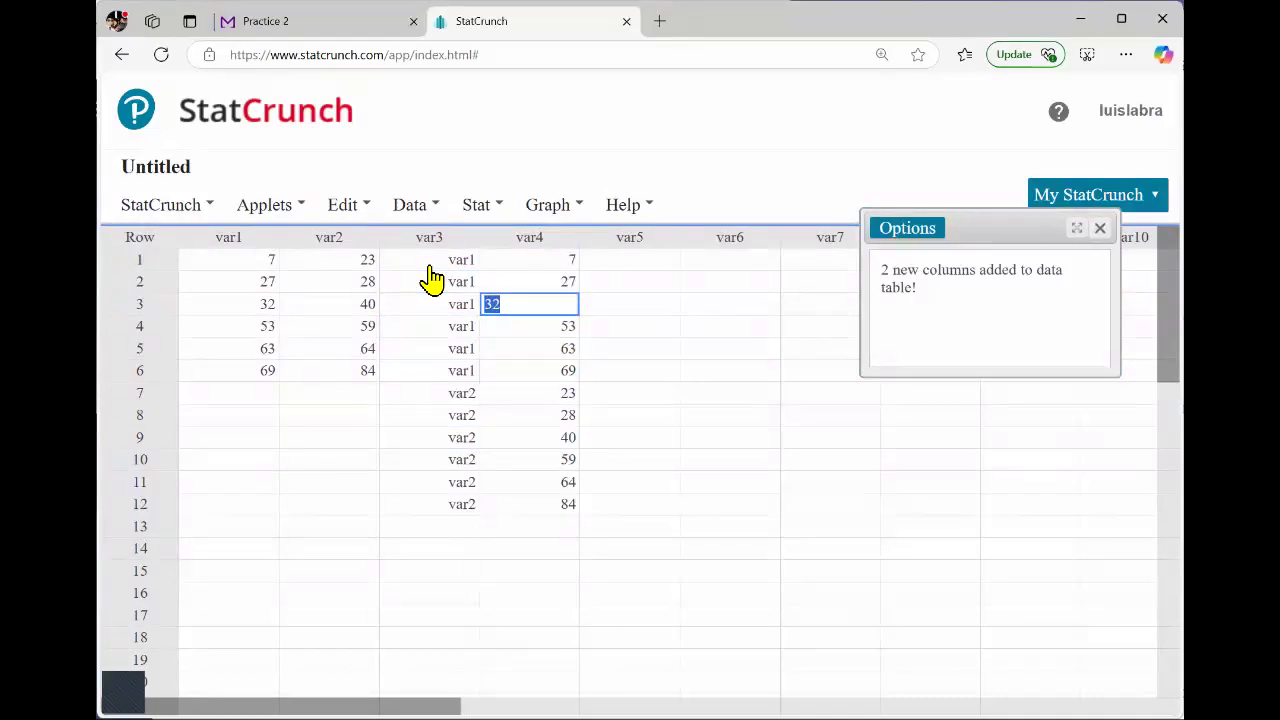
{"action": "key", "text": "Up"}
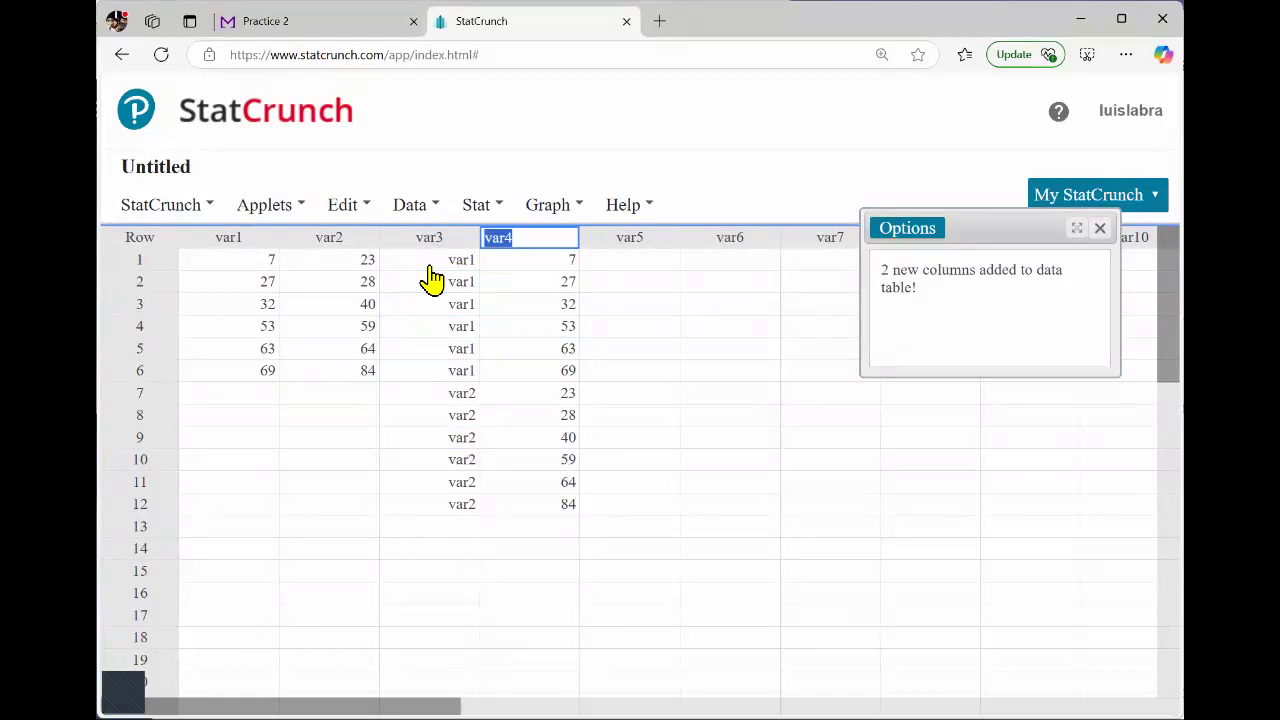
{"action": "key", "text": "Down"}
{"action": "key", "text": "Down"}
{"action": "key", "text": "Down"}
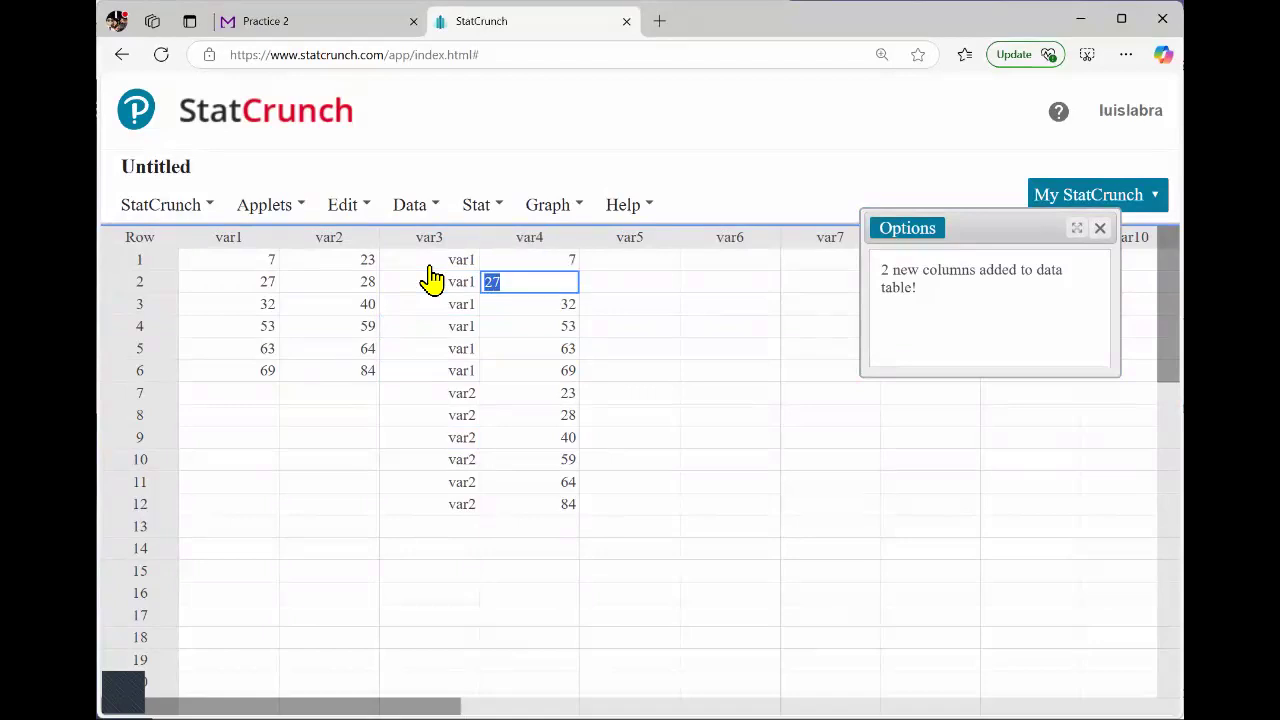
{"action": "key", "text": "Down"}
{"action": "key", "text": "Down"}
{"action": "key", "text": "Down"}
{"action": "key", "text": "Down"}
{"action": "key", "text": "Down"}
{"action": "key", "text": "Down"}
{"action": "key", "text": "Down"}
{"action": "key", "text": "Down"}
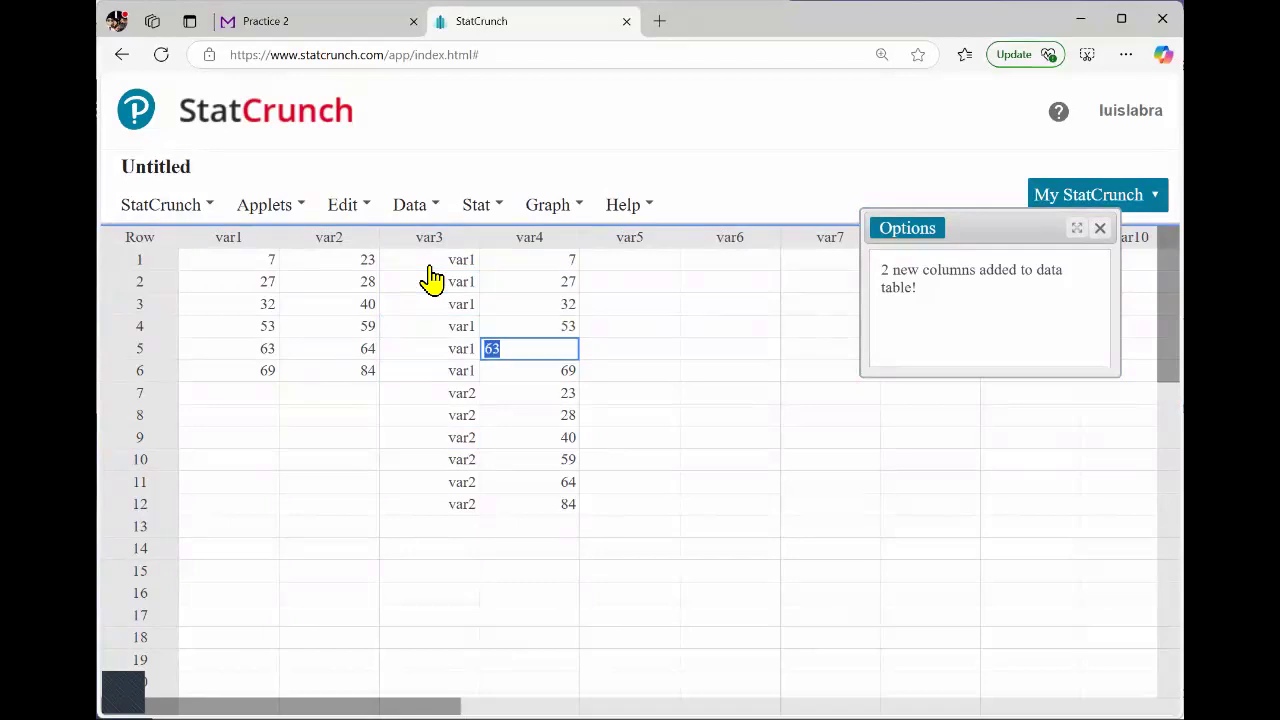
{"action": "key", "text": "Down"}
{"action": "key", "text": "Down"}
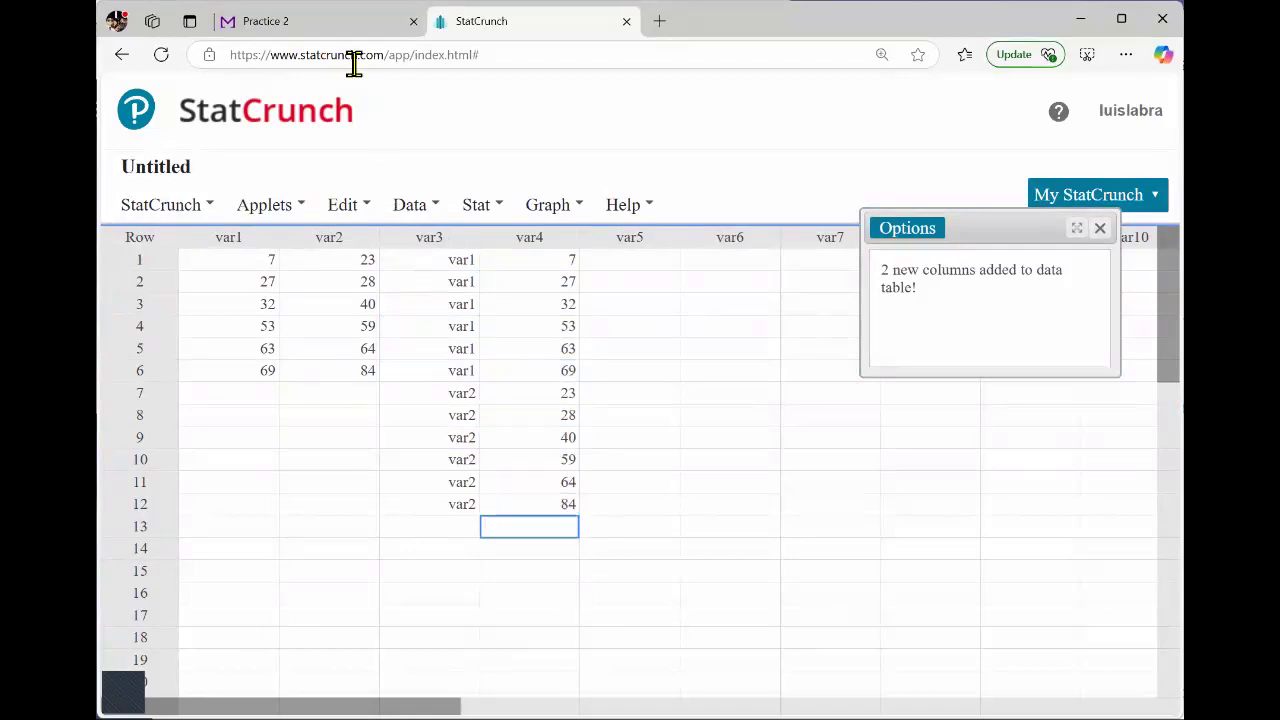
{"action": "left_click", "coordinate": [320, 22]}
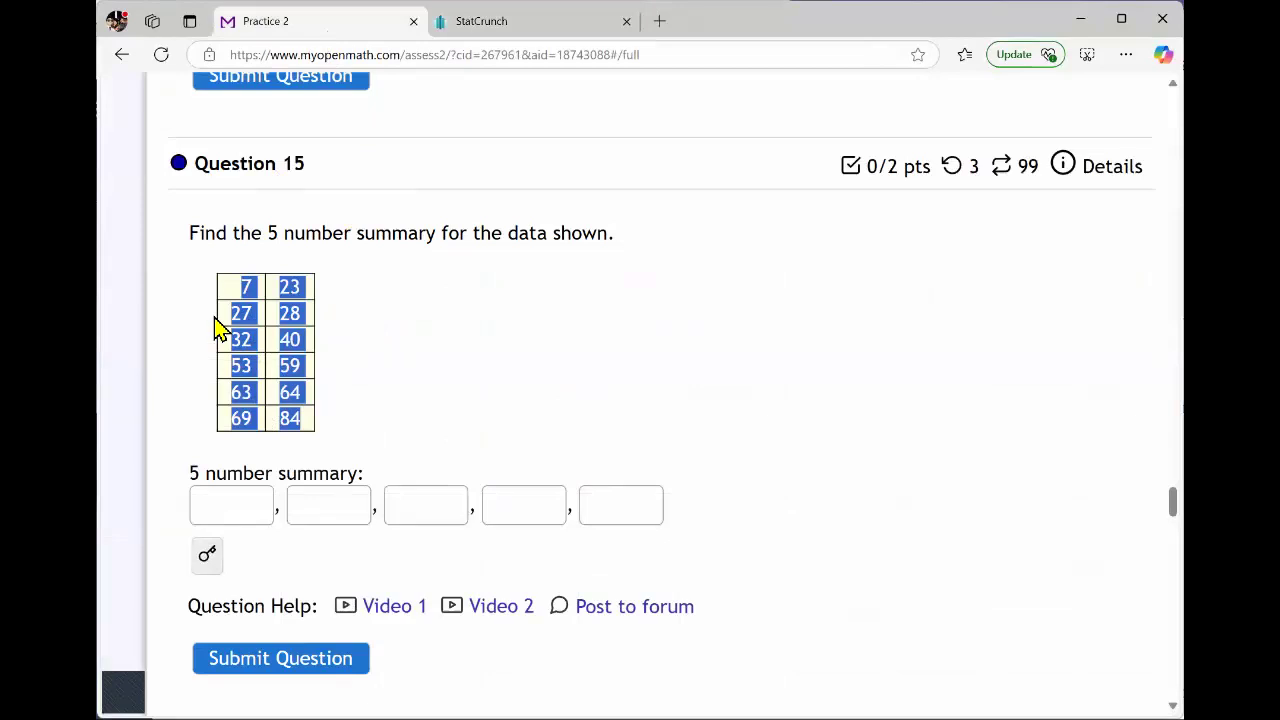
{"action": "left_click", "coordinate": [556, 30]}
Compute column summary statistics for var4 with the default set of statistics.
{"action": "left_click", "coordinate": [480, 200]}
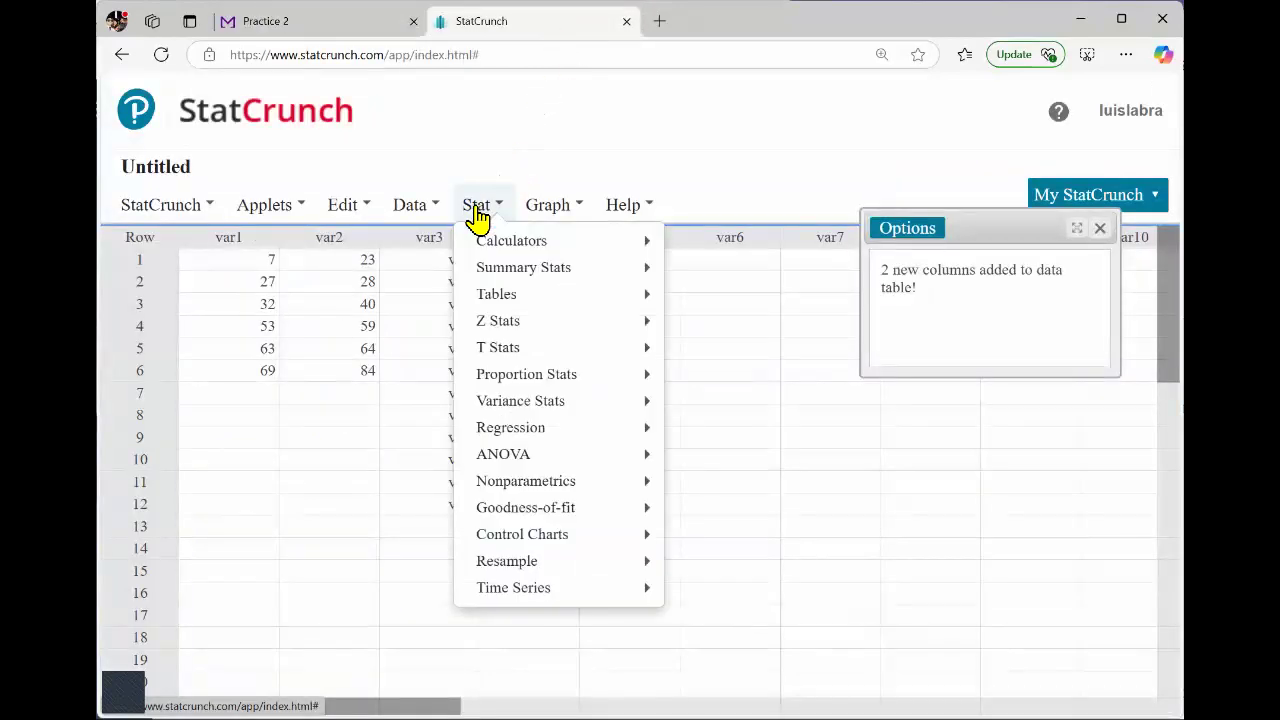
{"action": "mouse_move", "coordinate": [500, 274]}
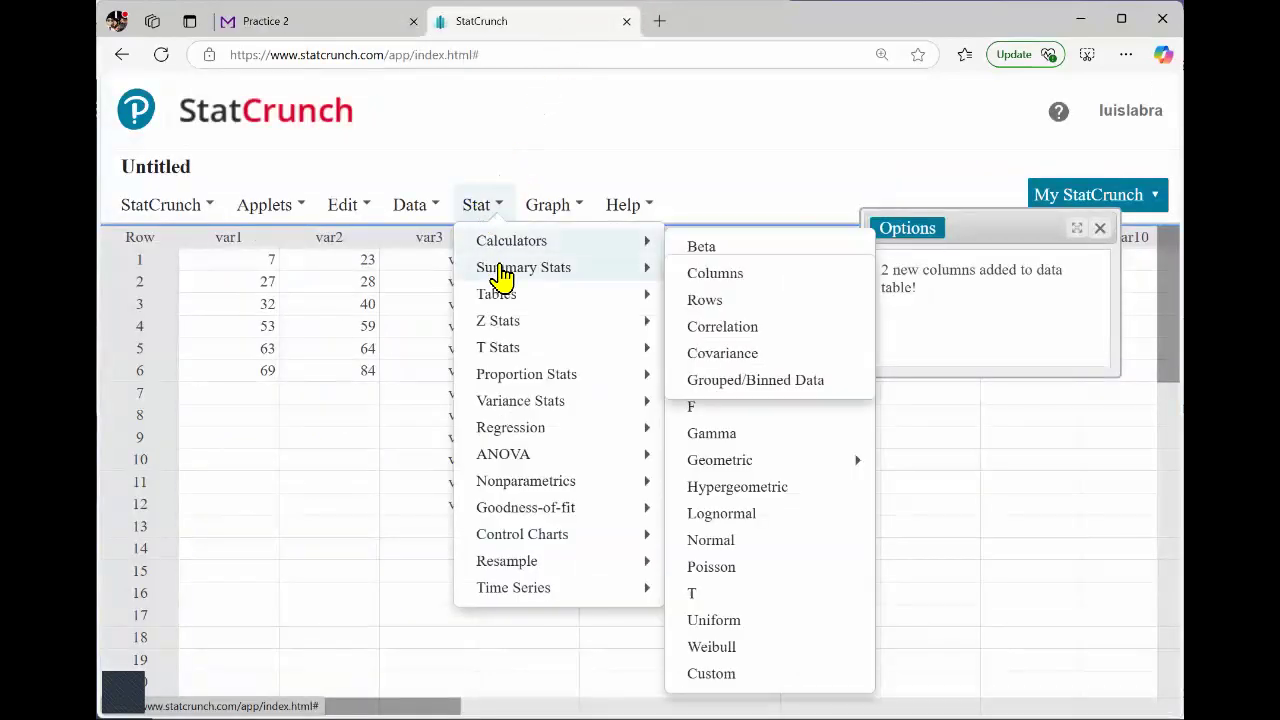
{"action": "left_click", "coordinate": [715, 275]}
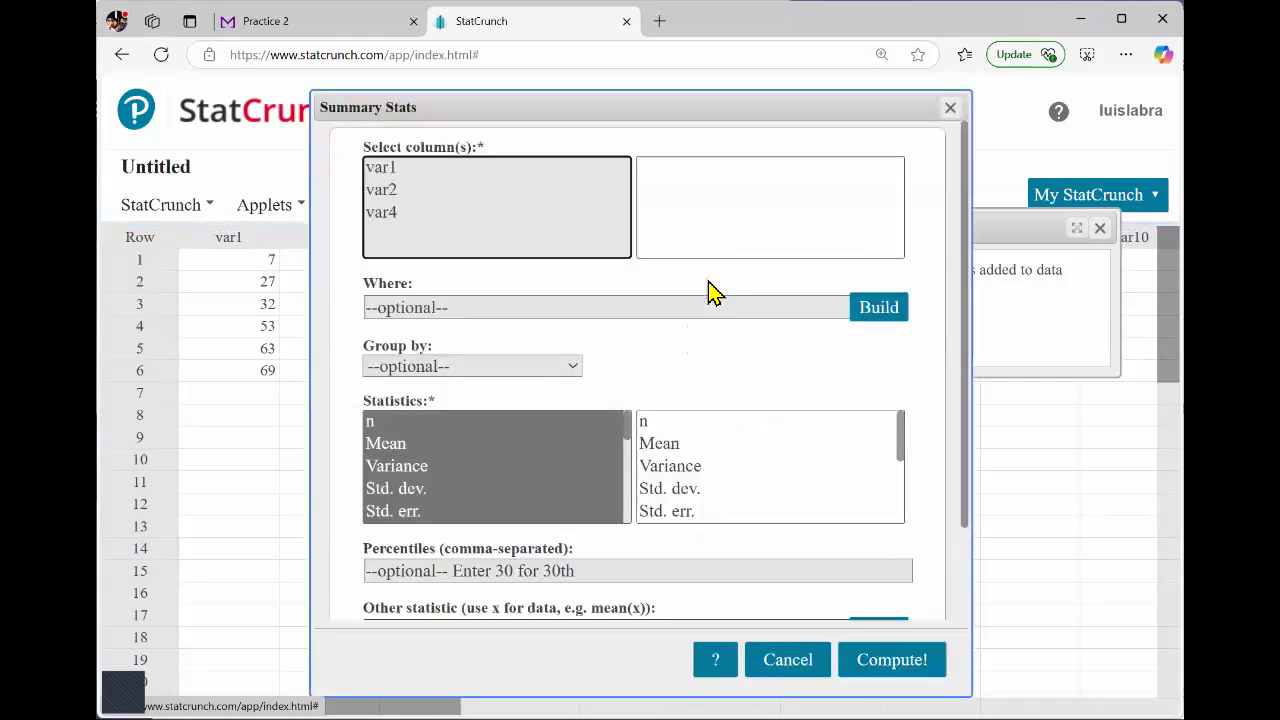
{"action": "left_click", "coordinate": [385, 220]}
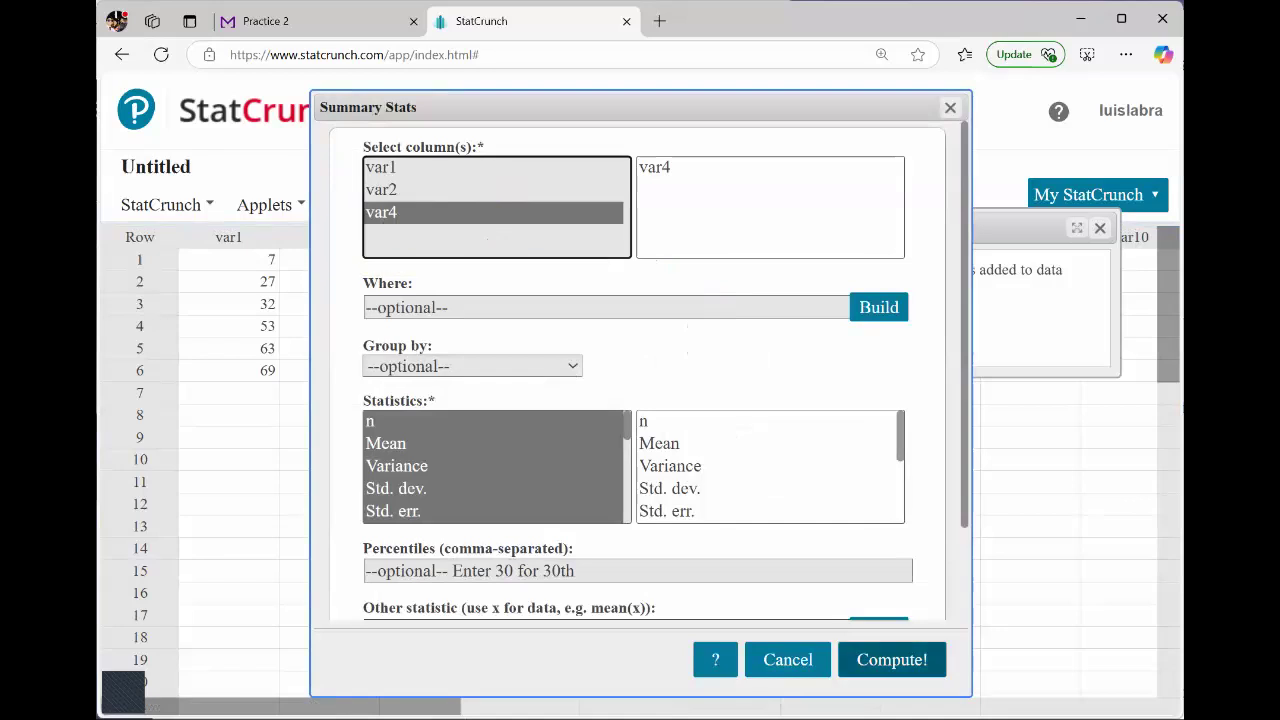
{"action": "left_click", "coordinate": [891, 660]}
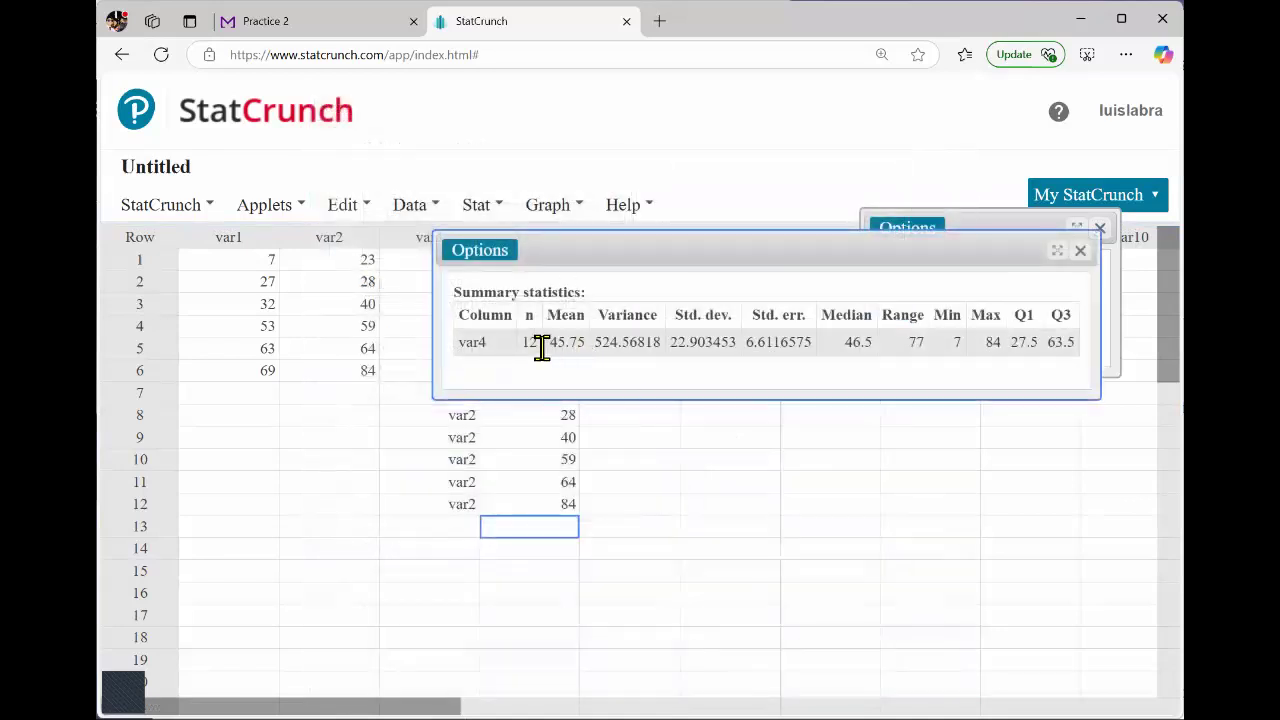
Review the var4 summary statistics against the data rows and move the results window down to uncover the upper rows.
{"action": "left_click_drag", "start_coordinate": [530, 346], "coordinate": [546, 346]}
{"action": "key", "text": "Up"}
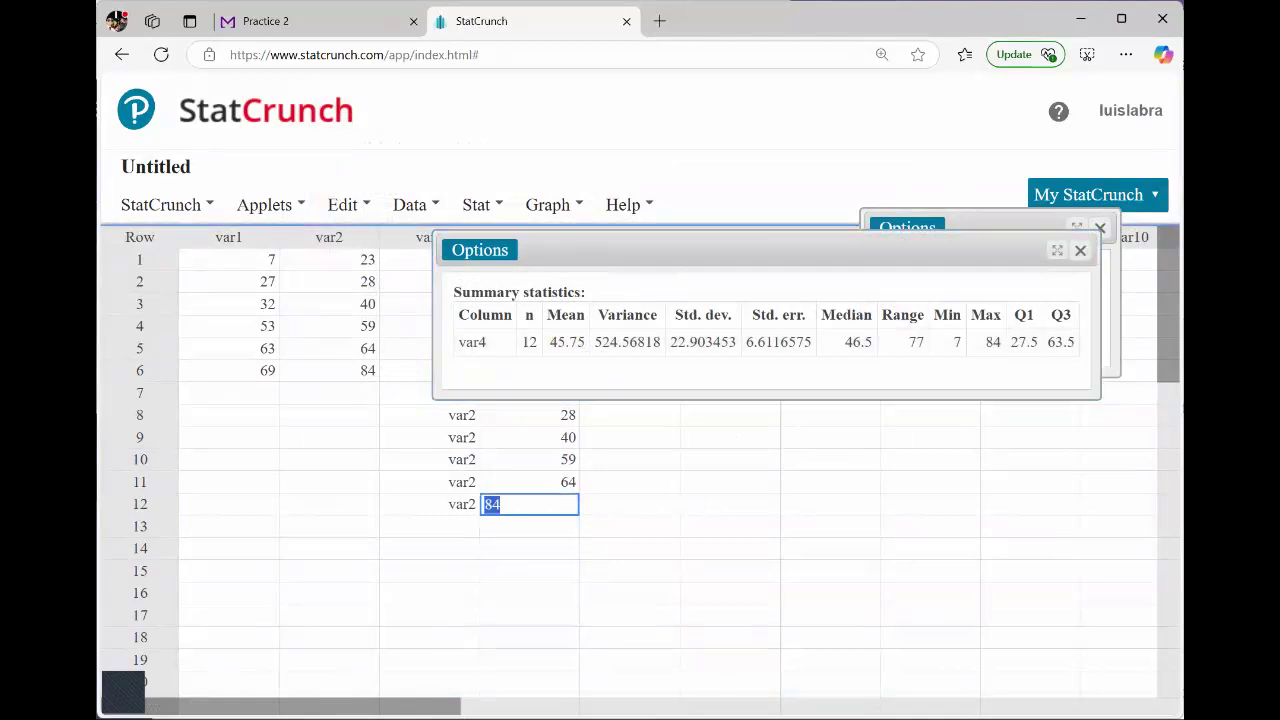
{"action": "left_click", "coordinate": [140, 504]}
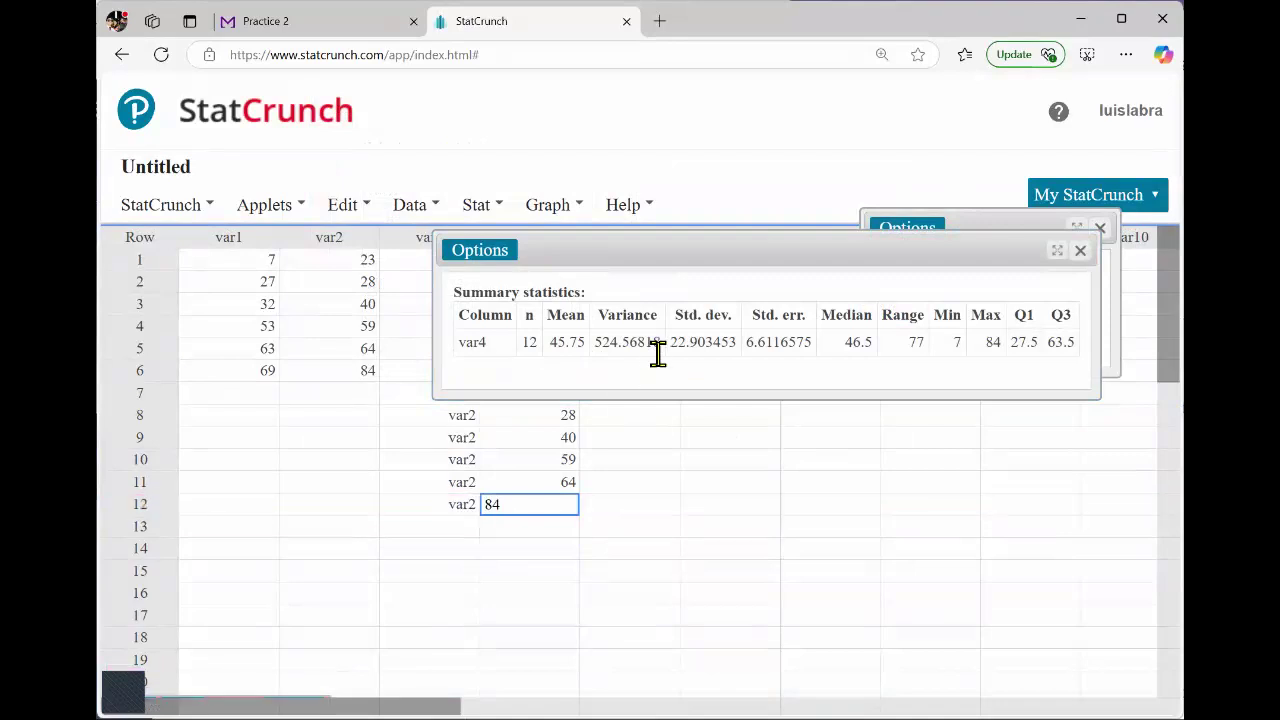
{"action": "left_click_drag", "start_coordinate": [552, 344], "coordinate": [1075, 343]}
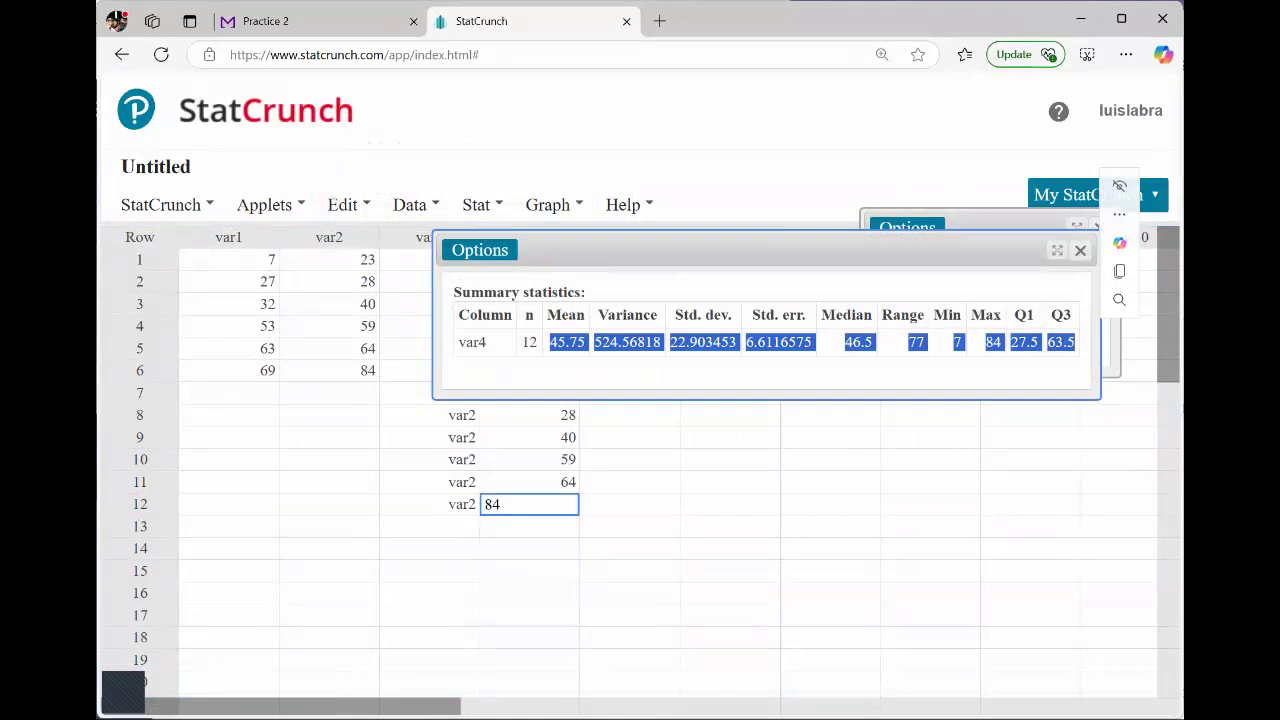
{"action": "left_click_drag", "start_coordinate": [843, 251], "coordinate": [833, 364]}
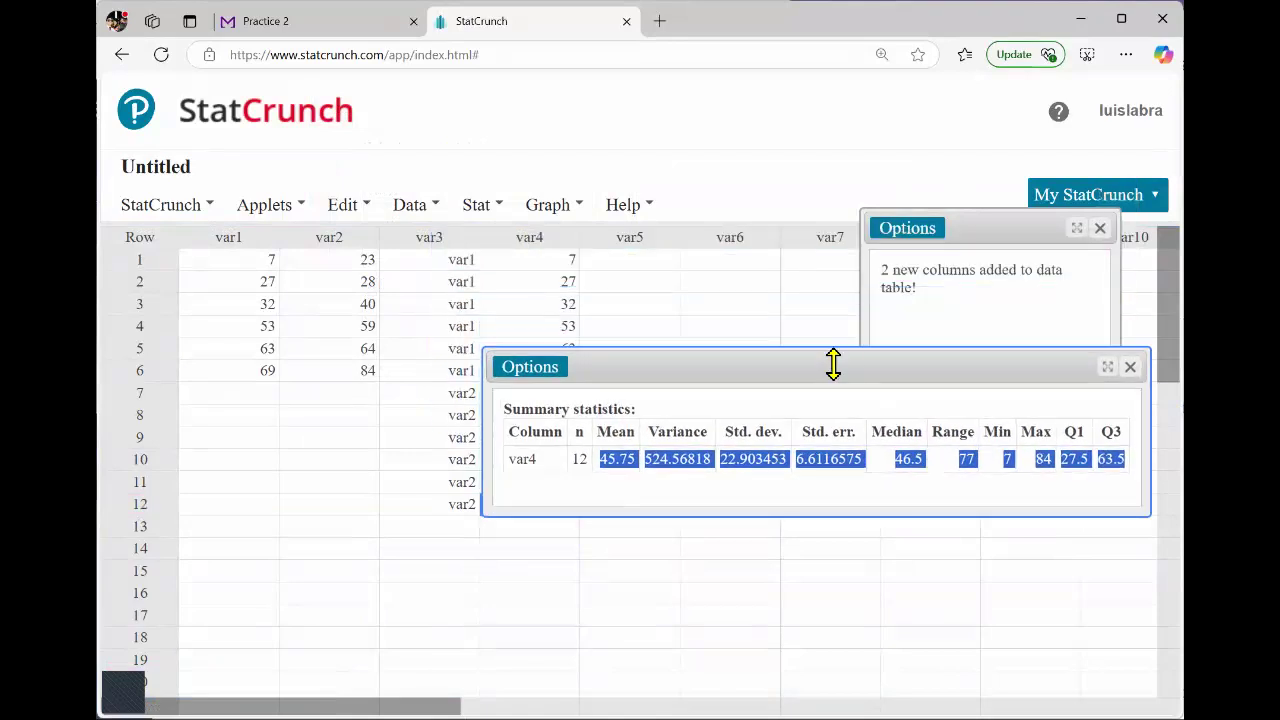
Copy the whole Hours Worked and Volunteer table from Question 19 on the Practice 2 page.
{"action": "left_click", "coordinate": [529, 242]}
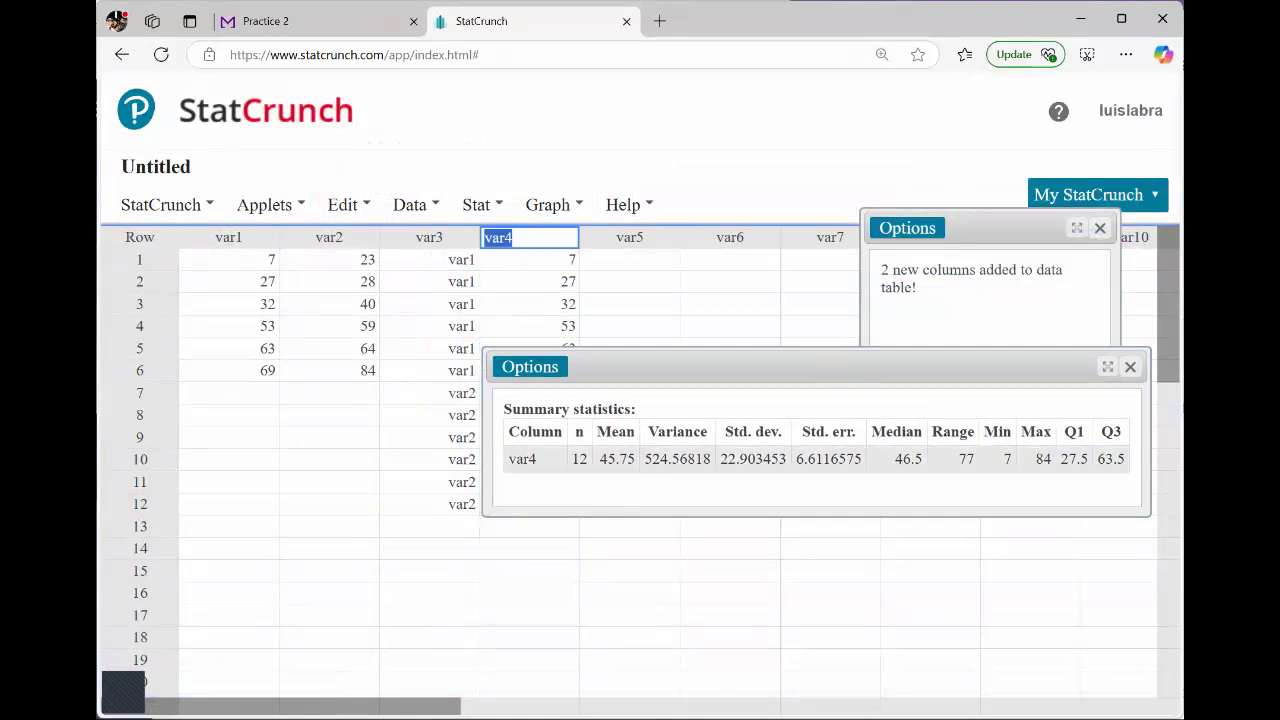
{"action": "left_click", "coordinate": [292, 24]}
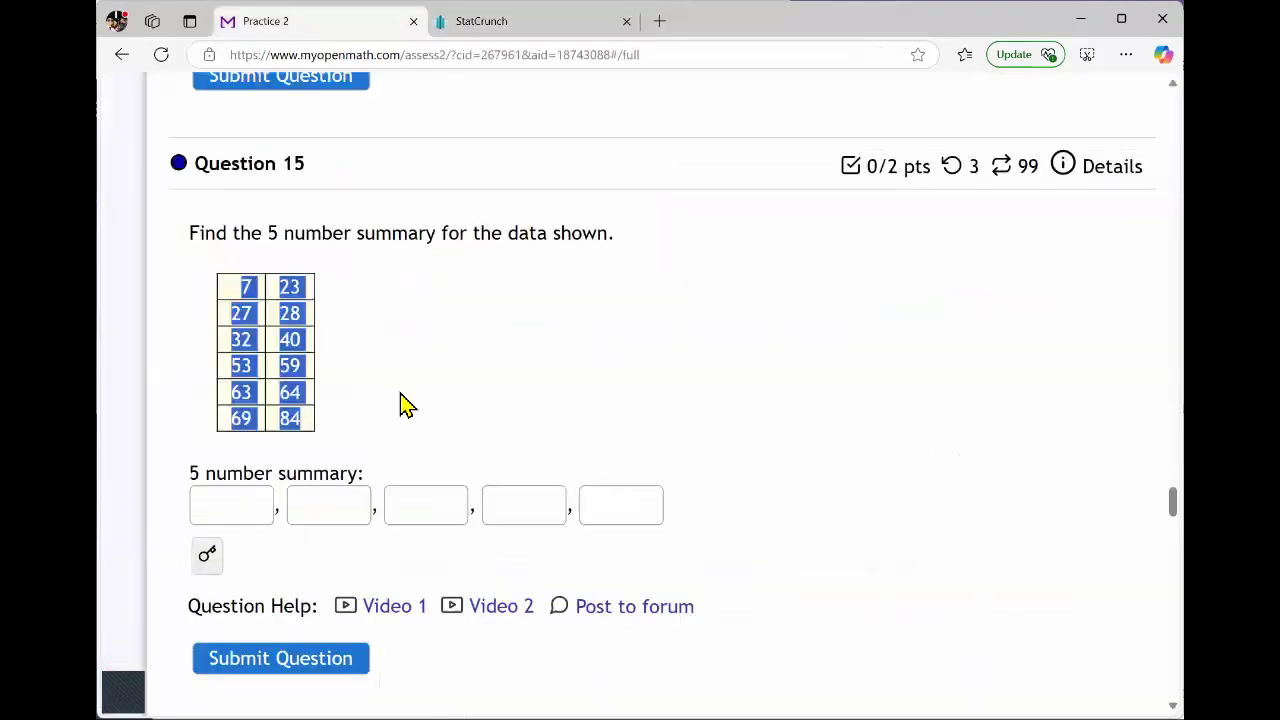
{"action": "scroll", "coordinate": [400, 405], "scroll_direction": "down", "scroll_amount": 10}
{"action": "scroll", "coordinate": [400, 405], "scroll_direction": "down", "scroll_amount": 10}
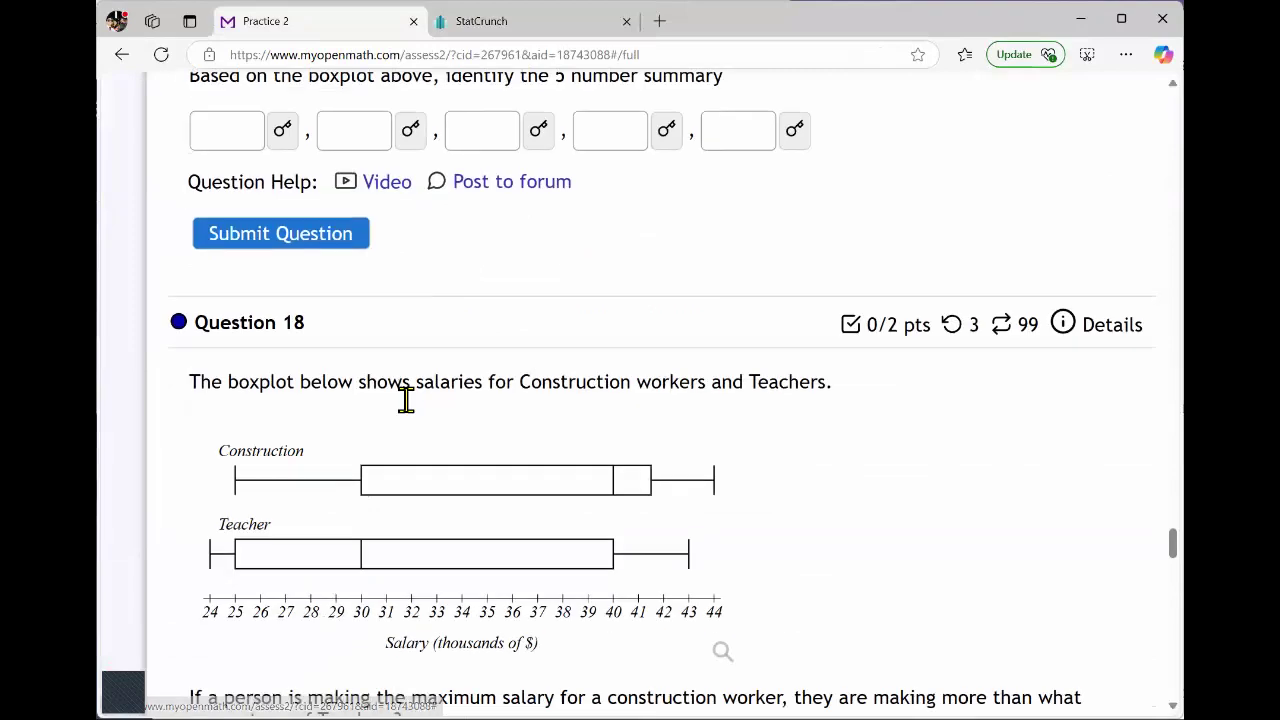
{"action": "scroll", "coordinate": [405, 400], "scroll_direction": "down", "scroll_amount": 1}
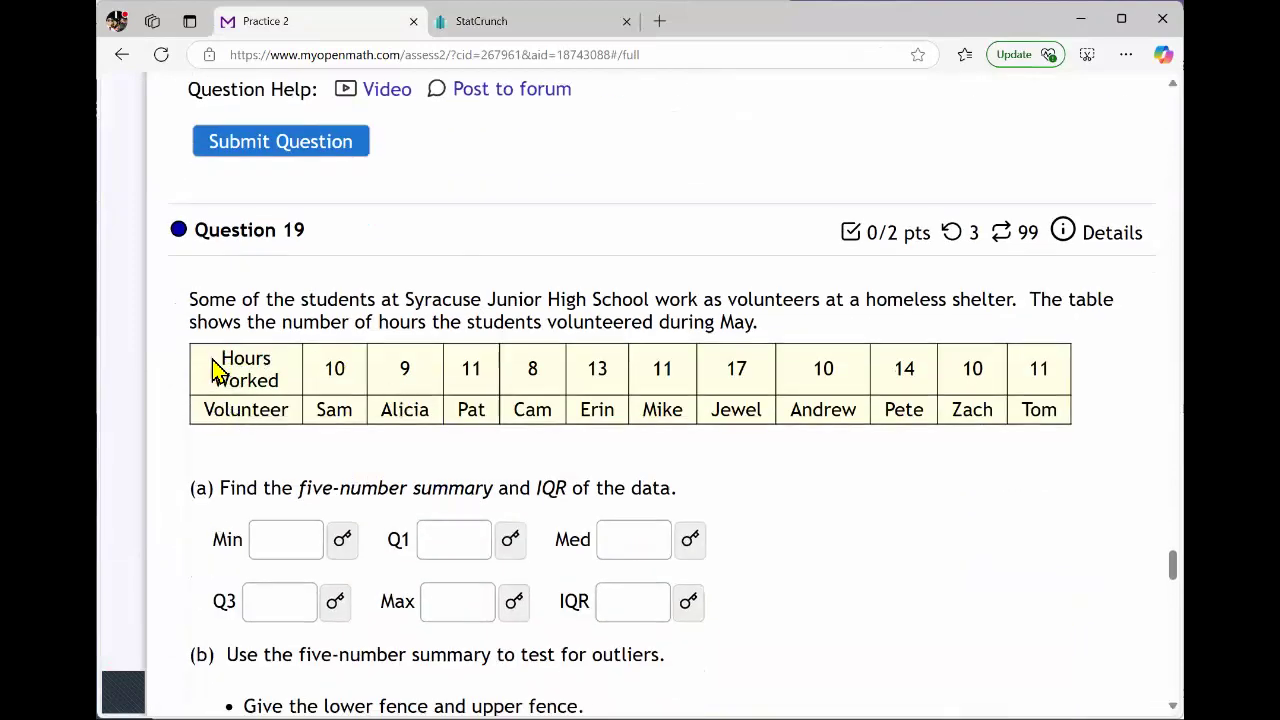
{"action": "left_click_drag", "start_coordinate": [213, 370], "coordinate": [334, 371]}
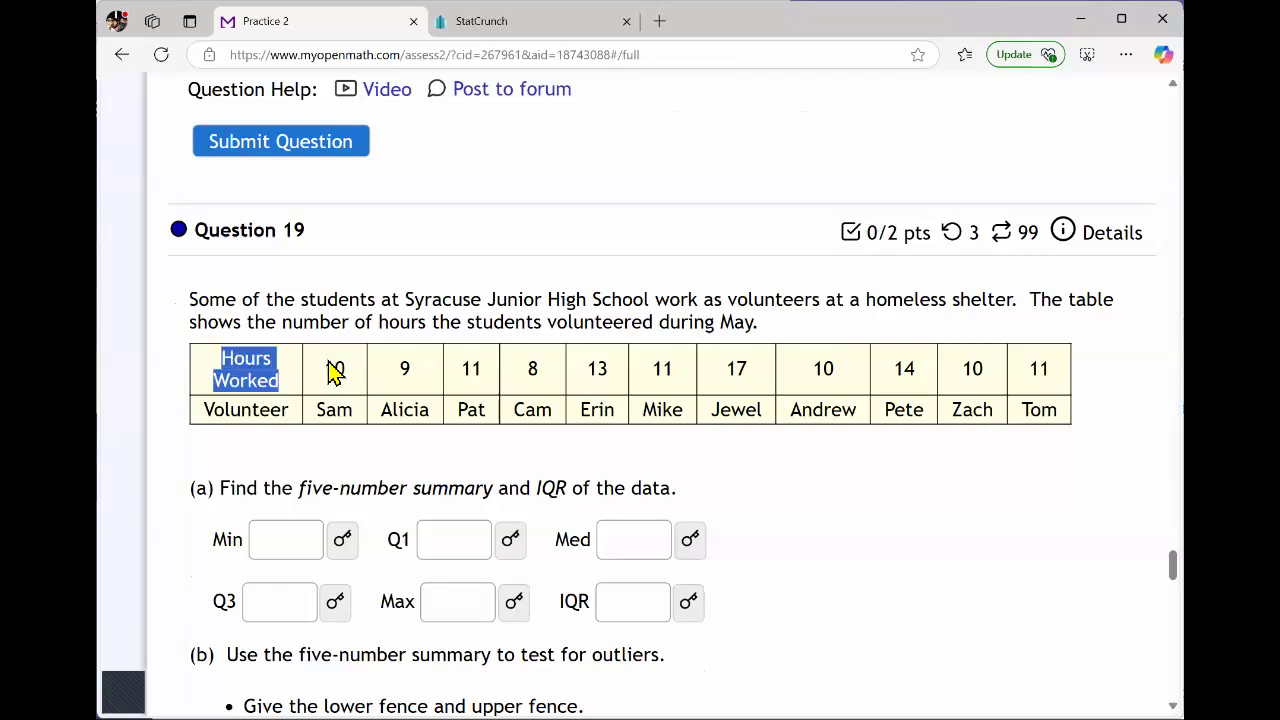
{"action": "left_click", "coordinate": [268, 413]}
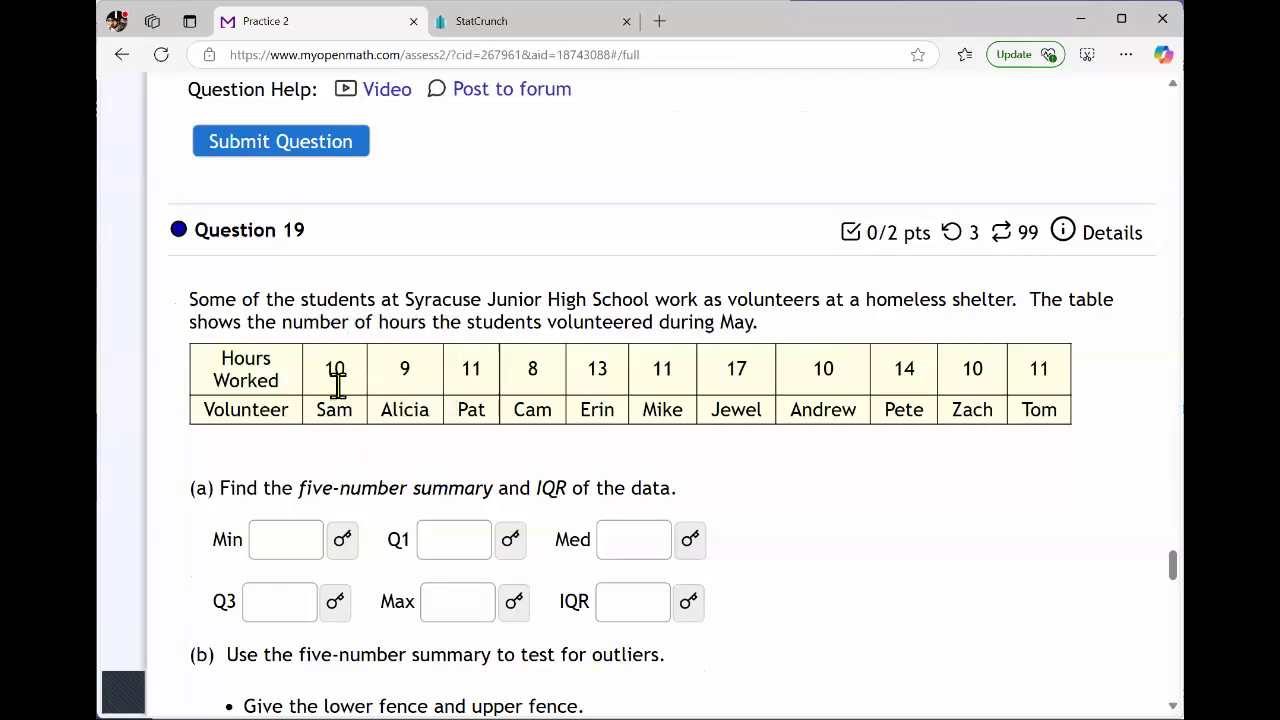
{"action": "left_click_drag", "start_coordinate": [223, 366], "coordinate": [1055, 410]}
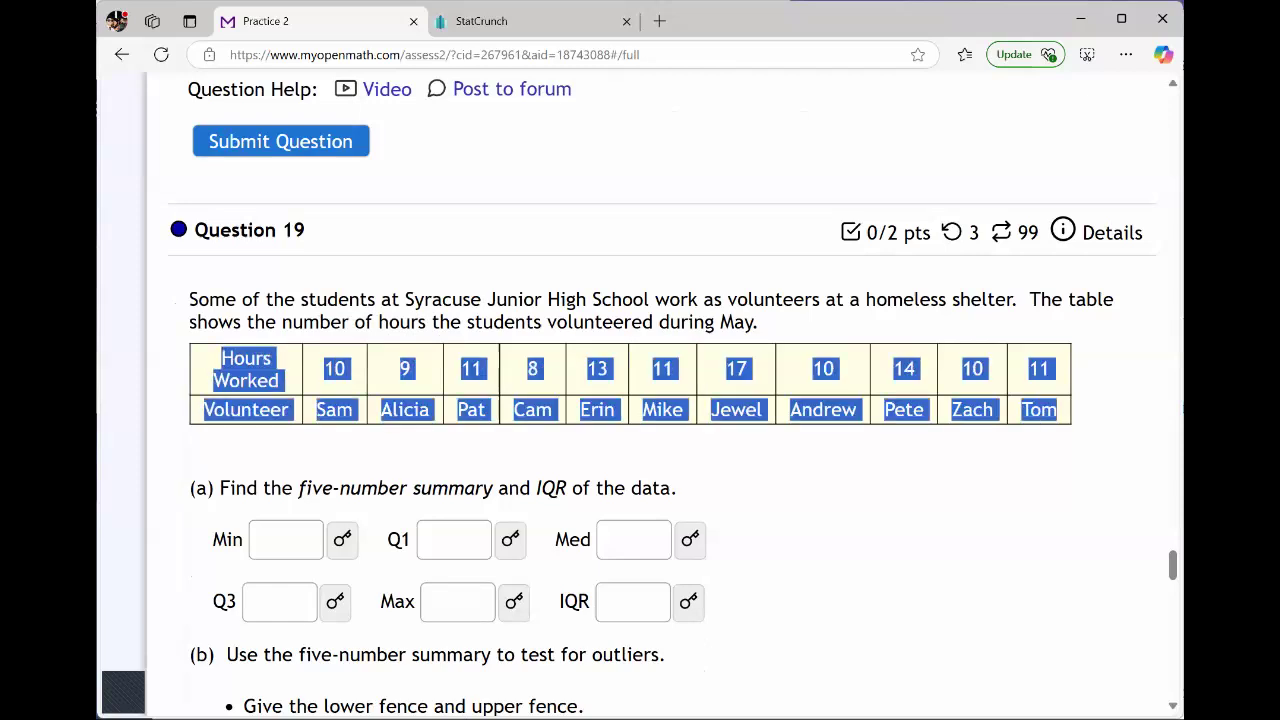
{"action": "key", "text": "ctrl+c"}
Back in the StatCrunch table, dismiss the summary statistics and rerun the var1 and var2 column stack so it opens in a new data table.
{"action": "left_click", "coordinate": [530, 28]}
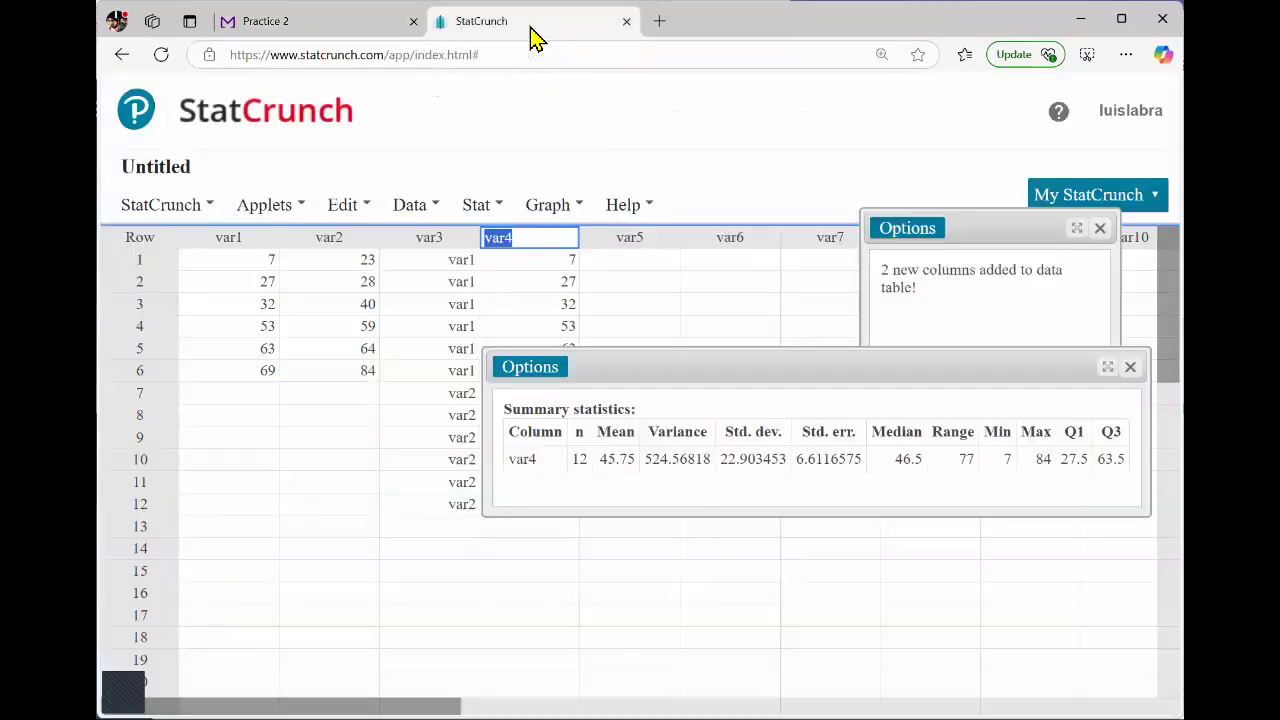
{"action": "left_click", "coordinate": [696, 387]}
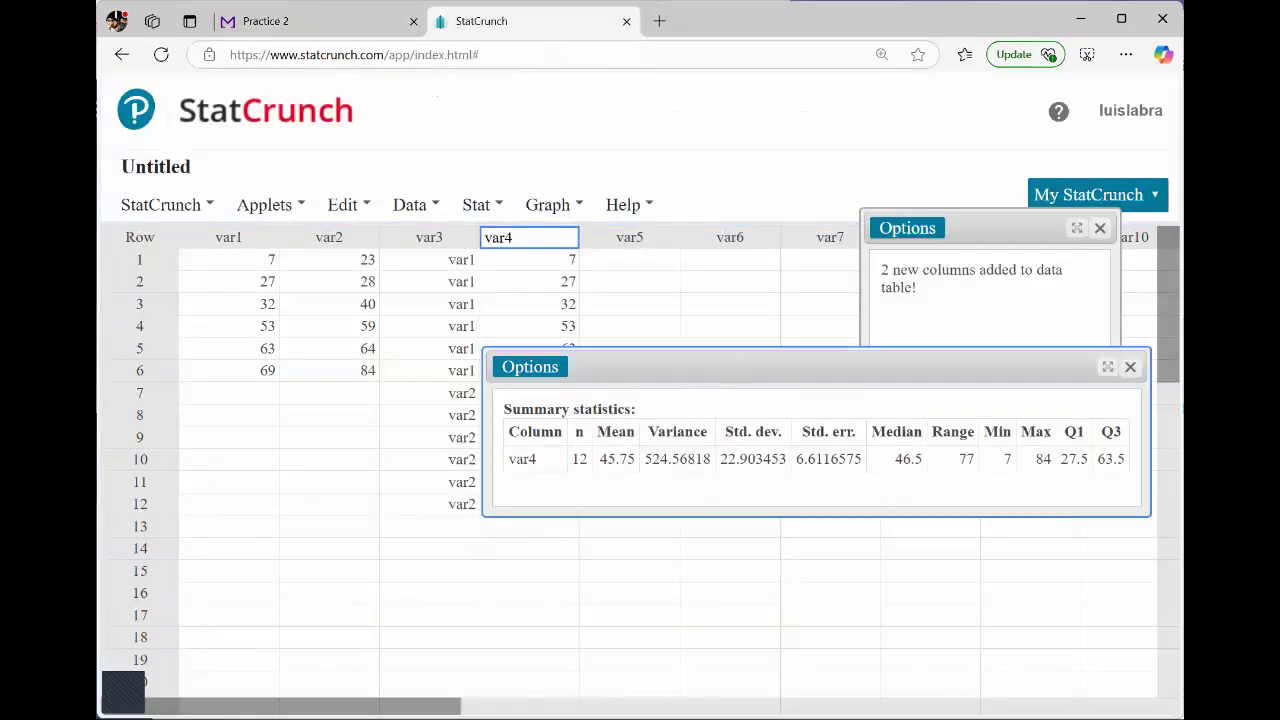
{"action": "left_click", "coordinate": [1130, 367]}
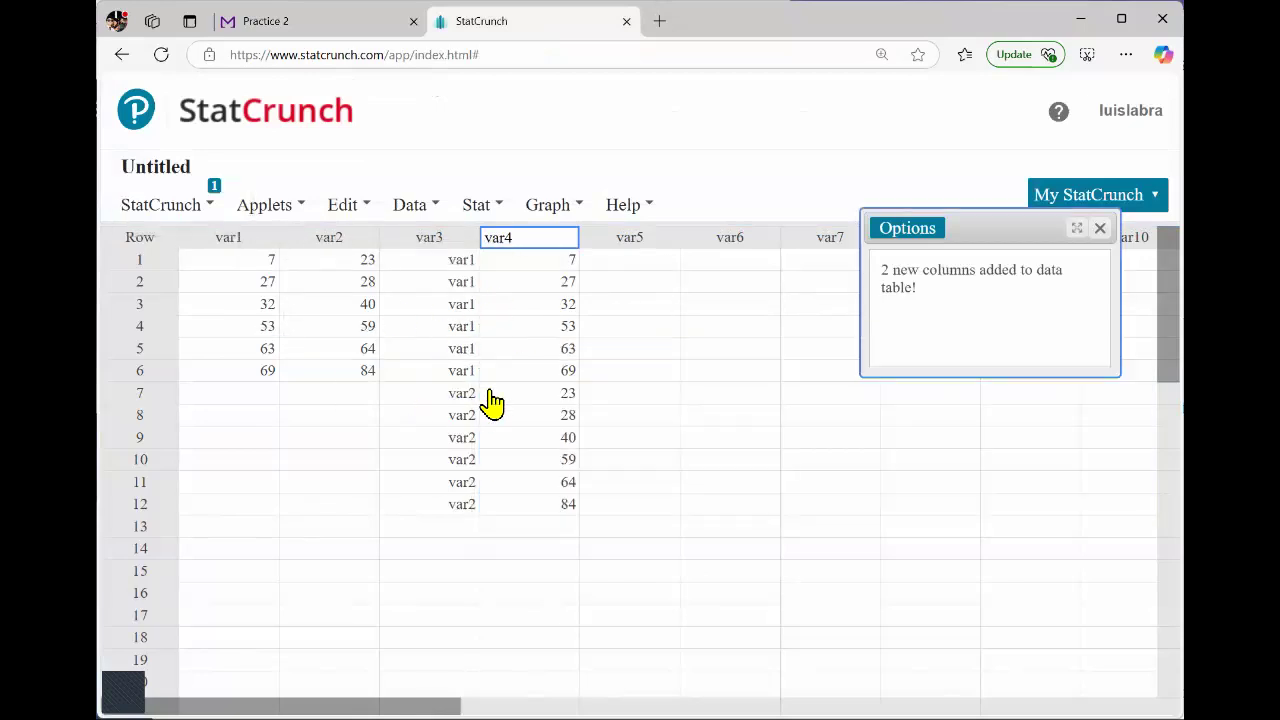
{"action": "left_click", "coordinate": [907, 228]}
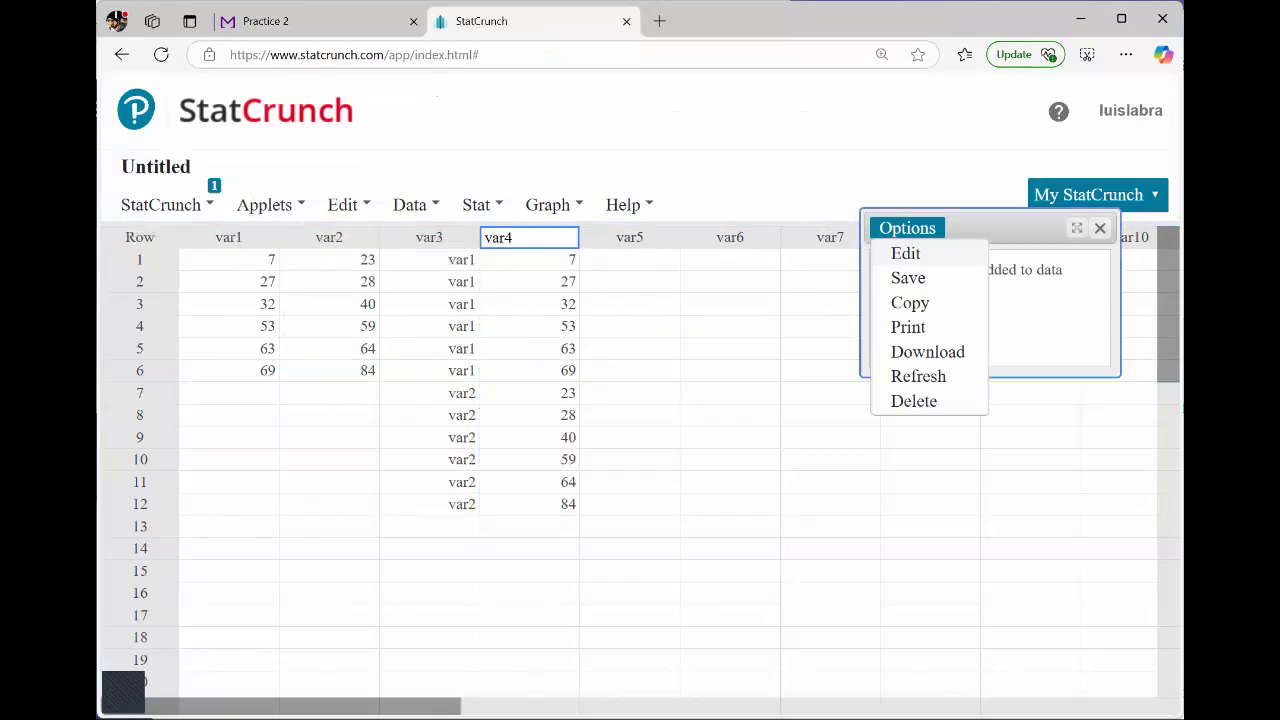
{"action": "left_click", "coordinate": [906, 251]}
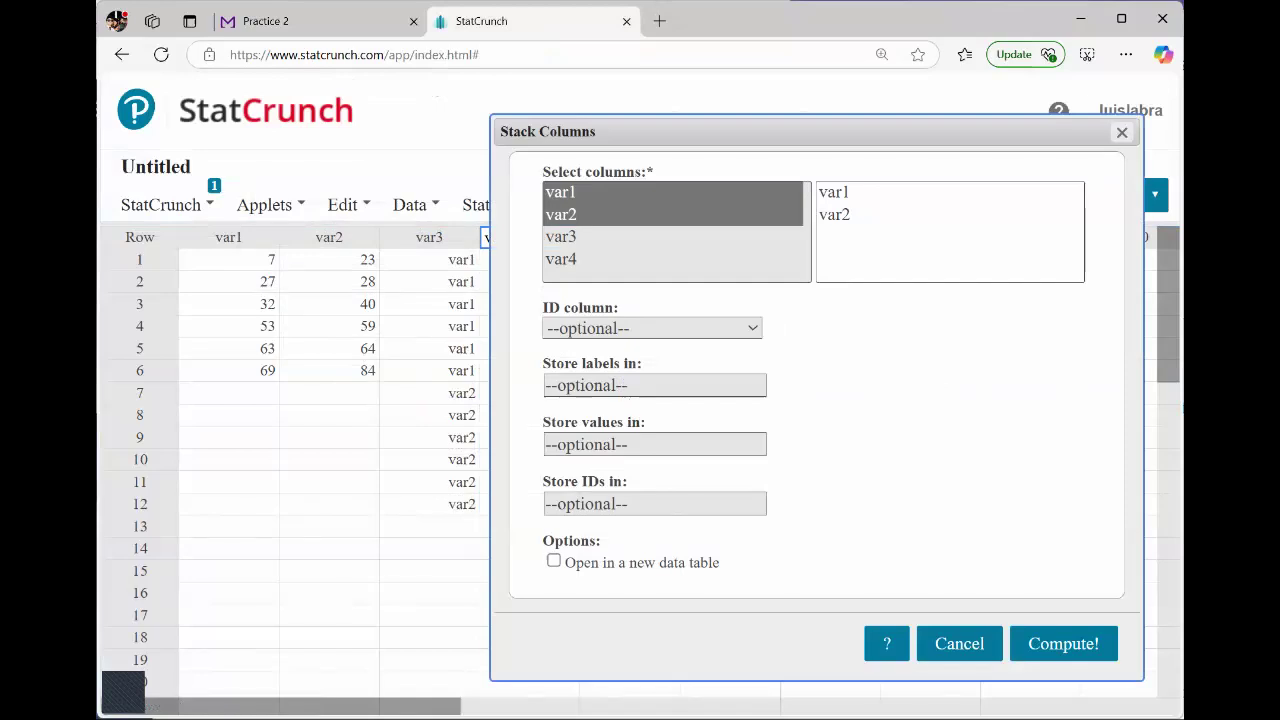
{"action": "left_click_drag", "start_coordinate": [543, 541], "coordinate": [590, 541]}
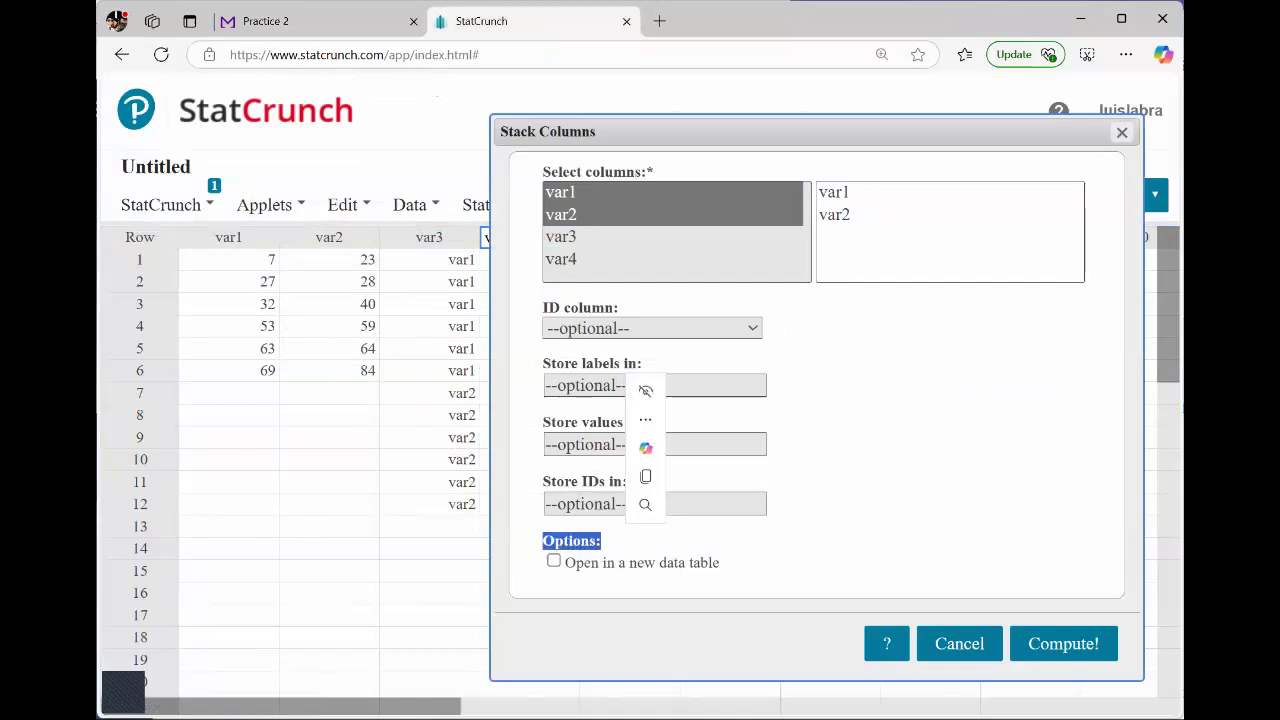
{"action": "left_click", "coordinate": [644, 541]}
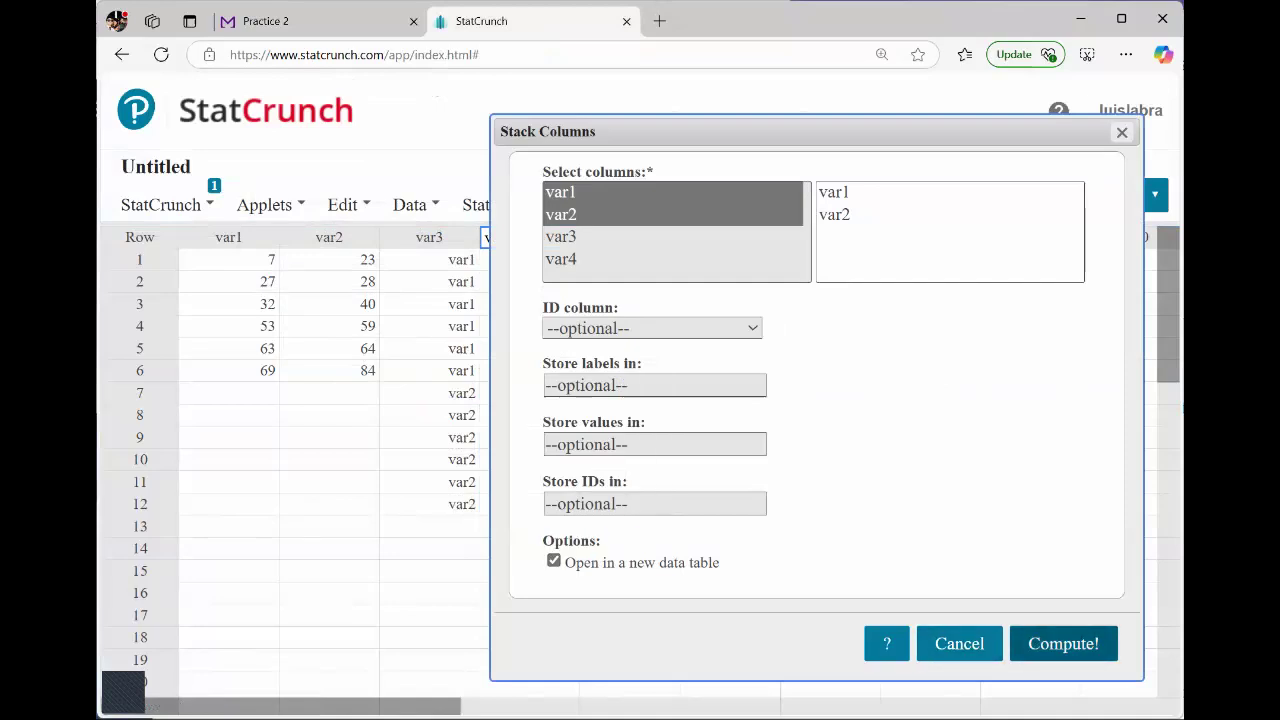
{"action": "left_click", "coordinate": [1063, 643]}
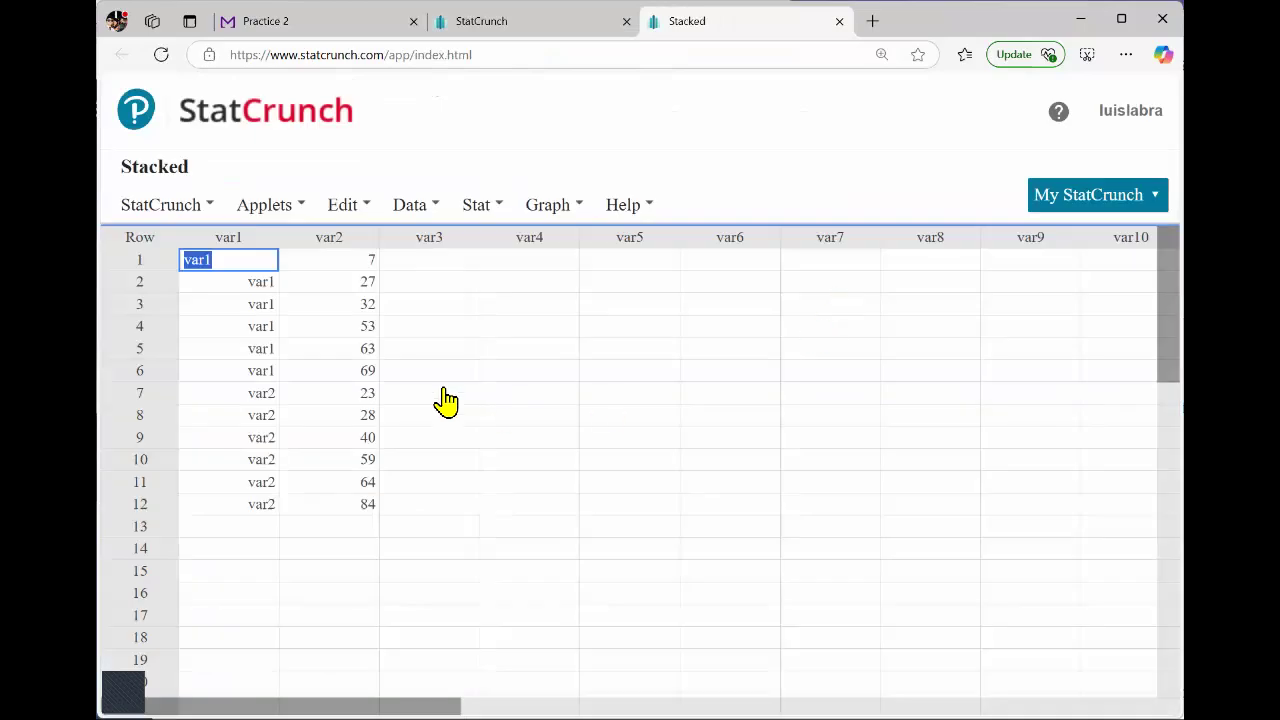
Check the stacked values in var2 of the new data table from row 1 through row 12.
{"action": "left_click", "coordinate": [352, 266]}
{"action": "left_click_drag", "start_coordinate": [352, 413], "coordinate": [352, 504]}
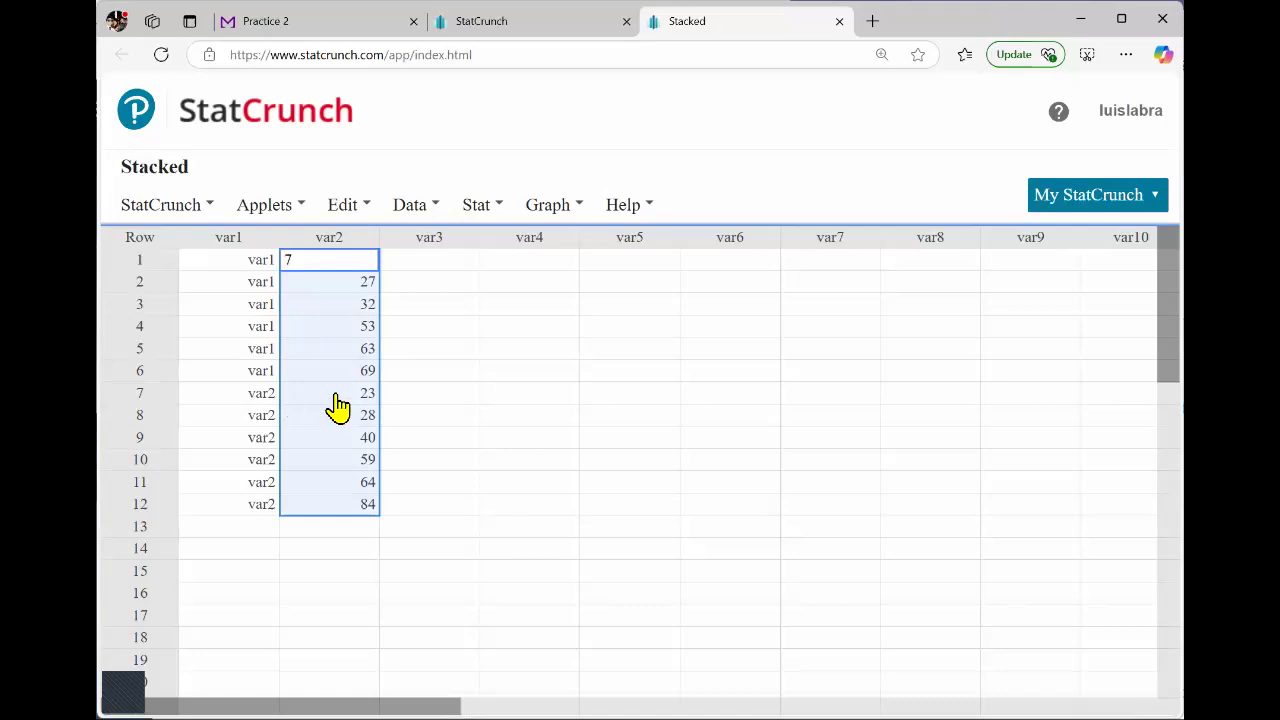
{"action": "left_click", "coordinate": [442, 415]}
{"action": "left_click", "coordinate": [432, 410]}
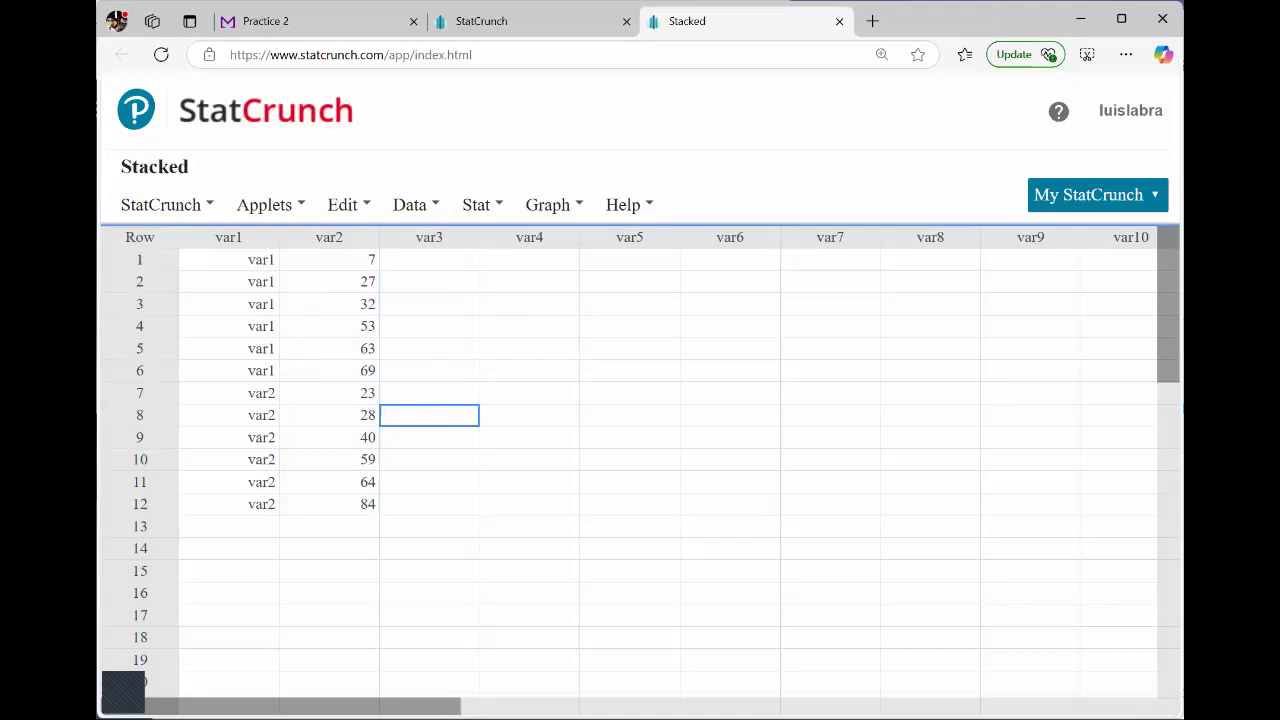
Save the stacked data table to the My Data folder as HW 2 Data Problem 15.
{"action": "key", "text": "ctrl+s"}
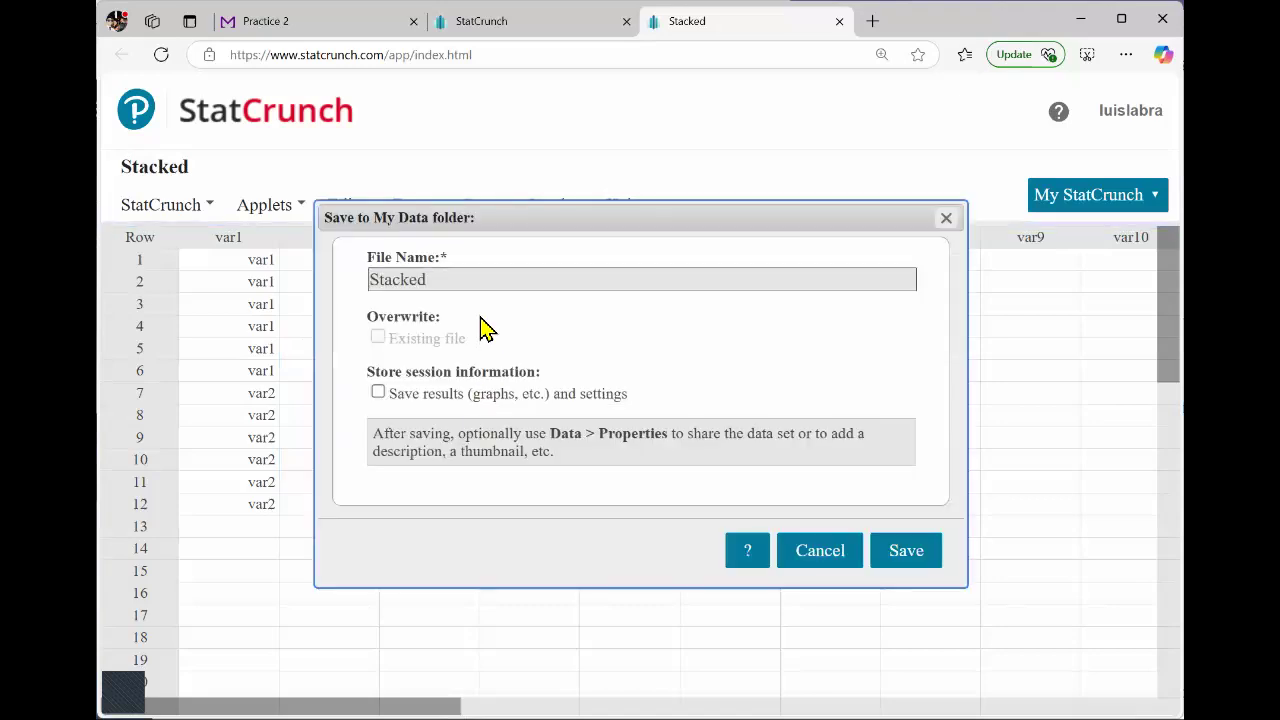
{"action": "left_click_drag", "start_coordinate": [478, 287], "coordinate": [320, 282]}
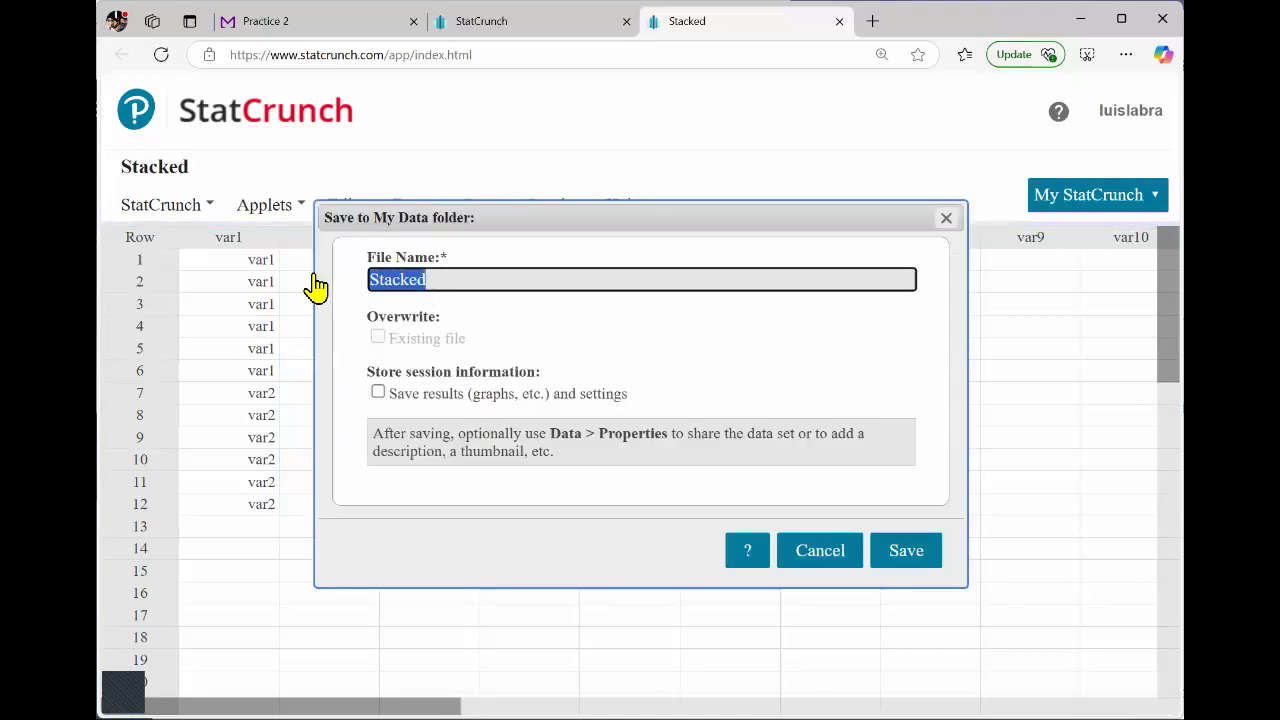
{"action": "type", "text": "HW"}
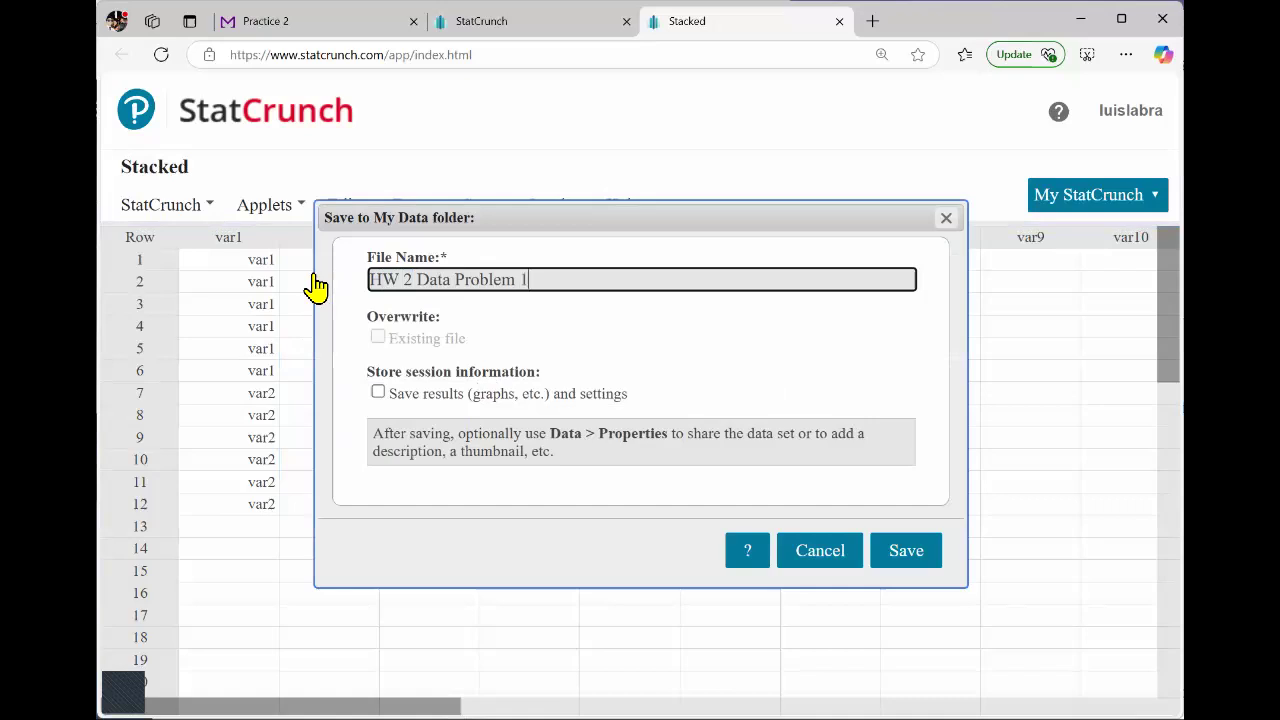
{"action": "type", "text": "2 Data Problem 15"}
{"action": "left_click", "coordinate": [906, 550]}
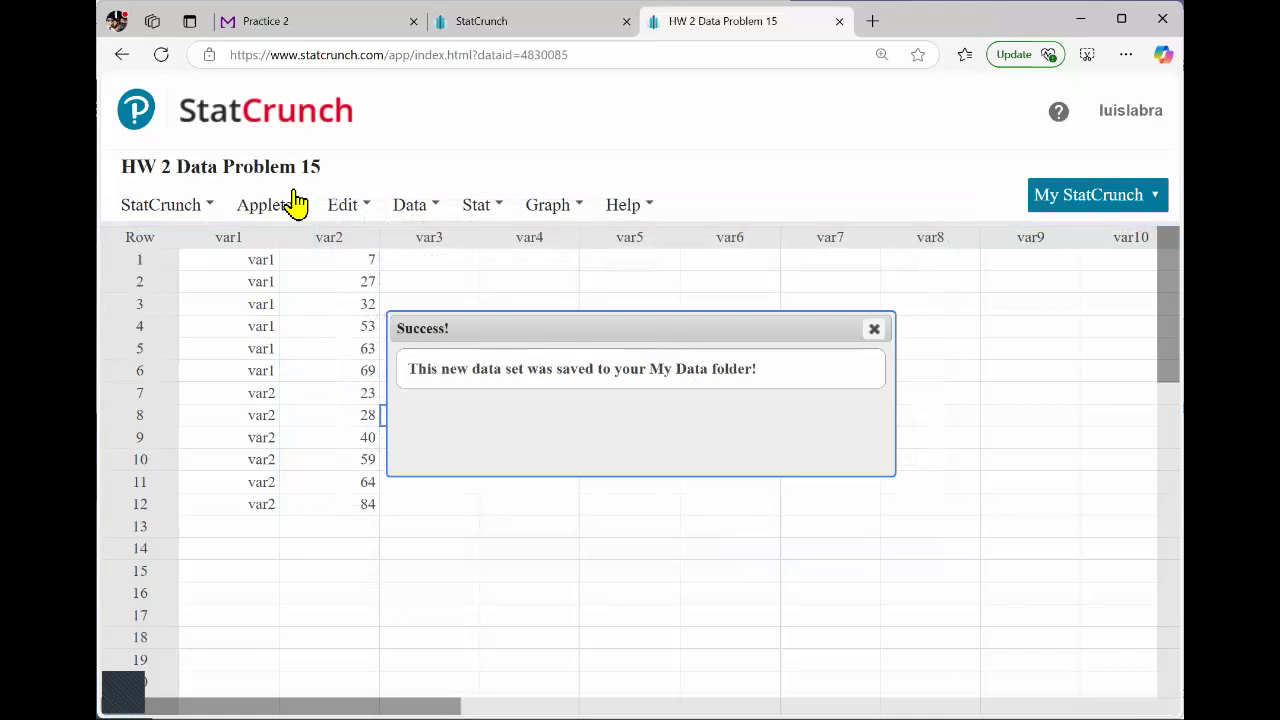
Go to the StatCrunch home page and open the saved data set HW 2 Data Problem 15 from My data.
{"action": "left_click", "coordinate": [207, 128]}
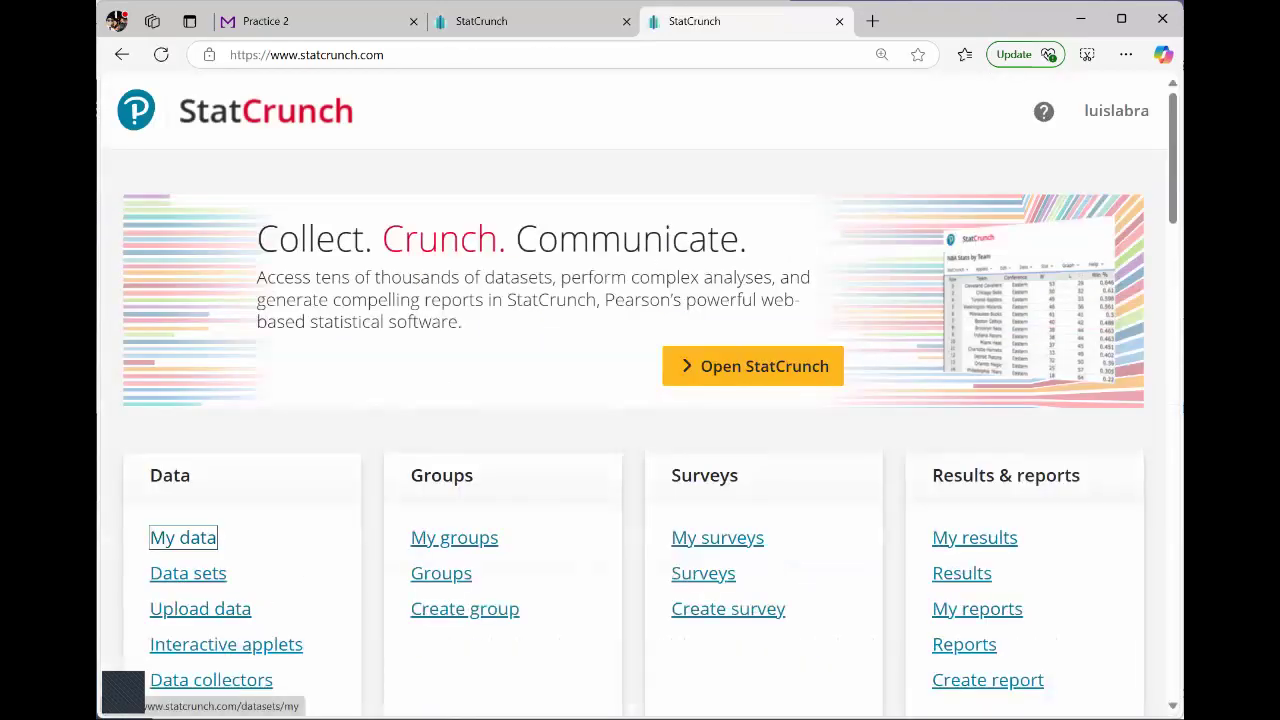
{"action": "left_click", "coordinate": [183, 538]}
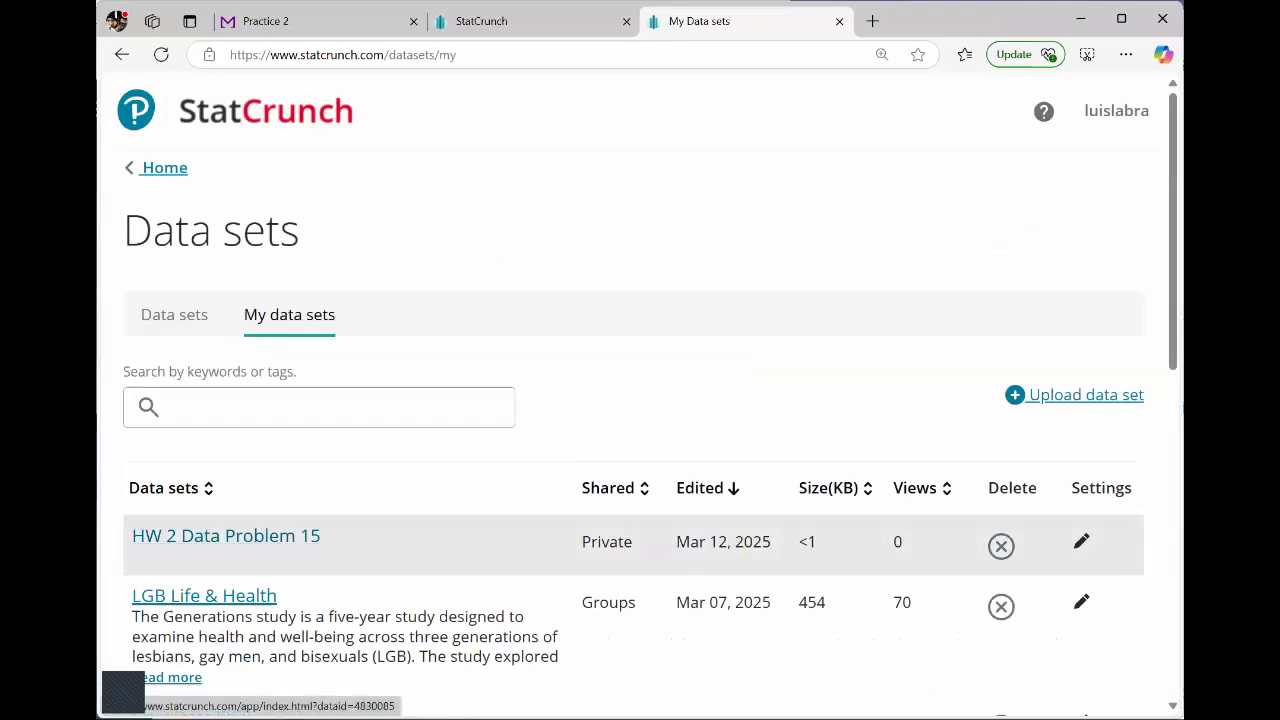
{"action": "left_click", "coordinate": [226, 536]}
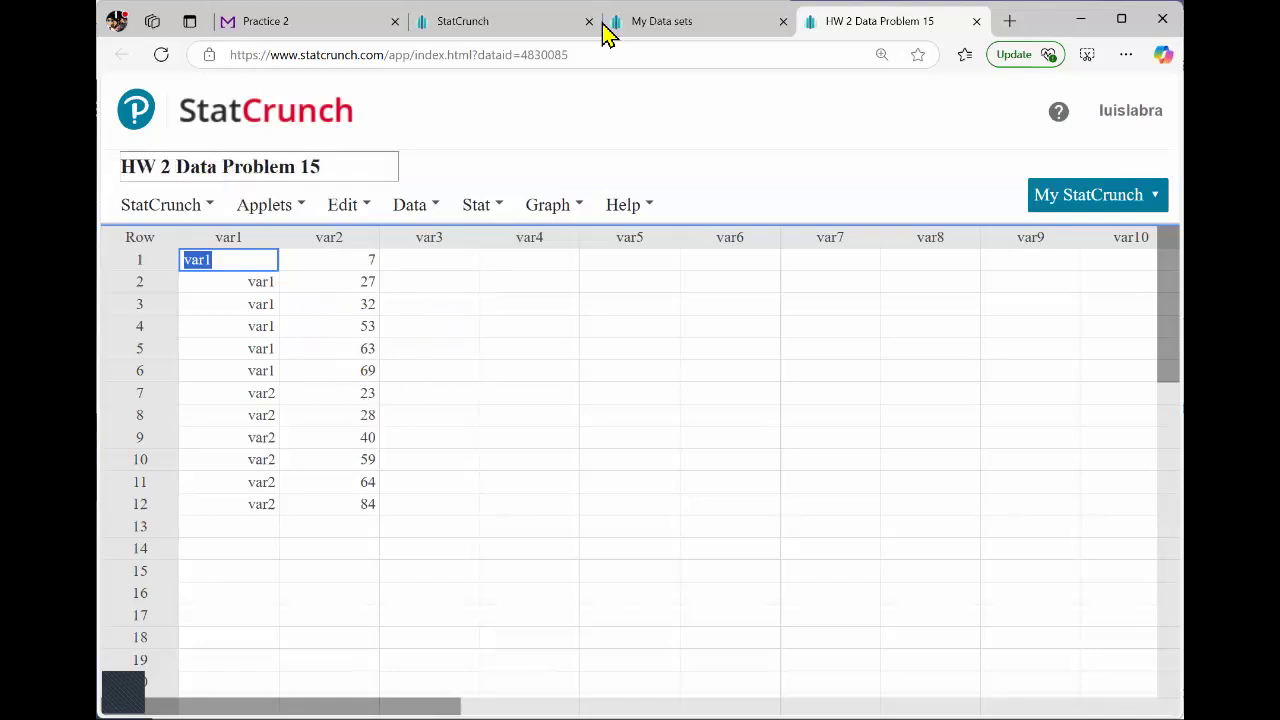
Open a blank StatCrunch data table from the home page and paste the copied Question 19 table starting at var1 row 1.
{"action": "left_click", "coordinate": [651, 23]}
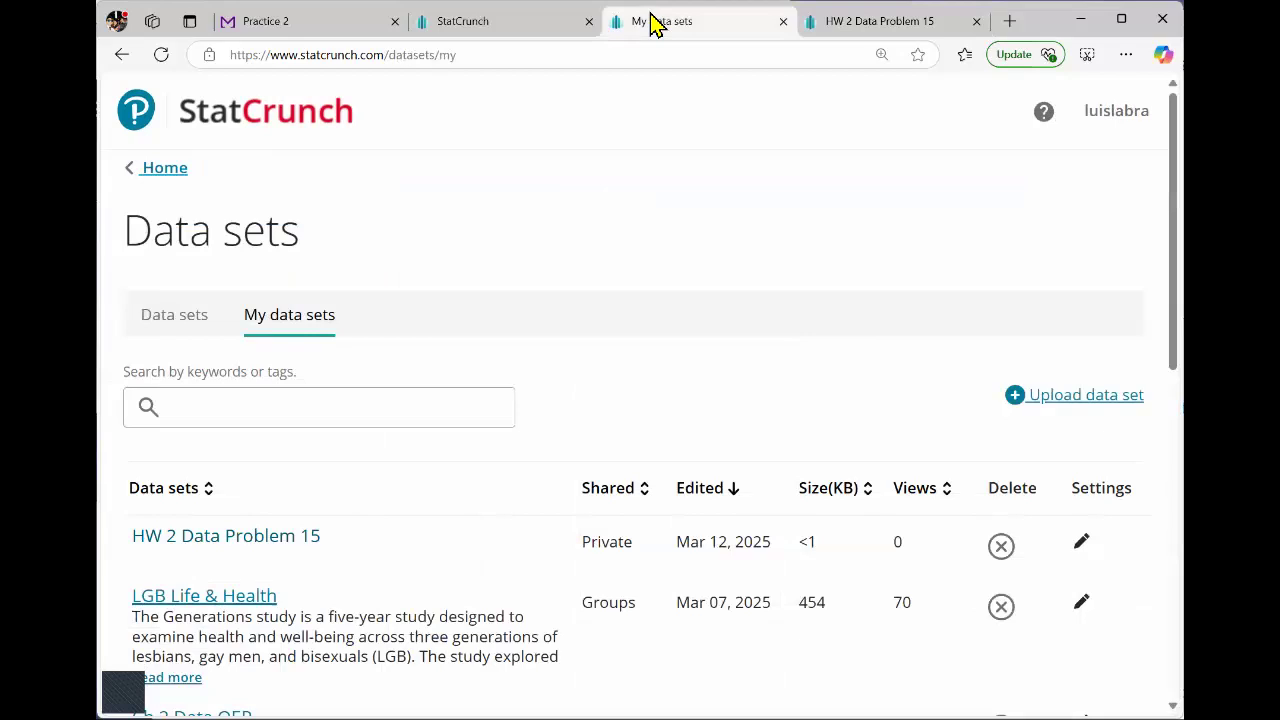
{"action": "left_click", "coordinate": [525, 32]}
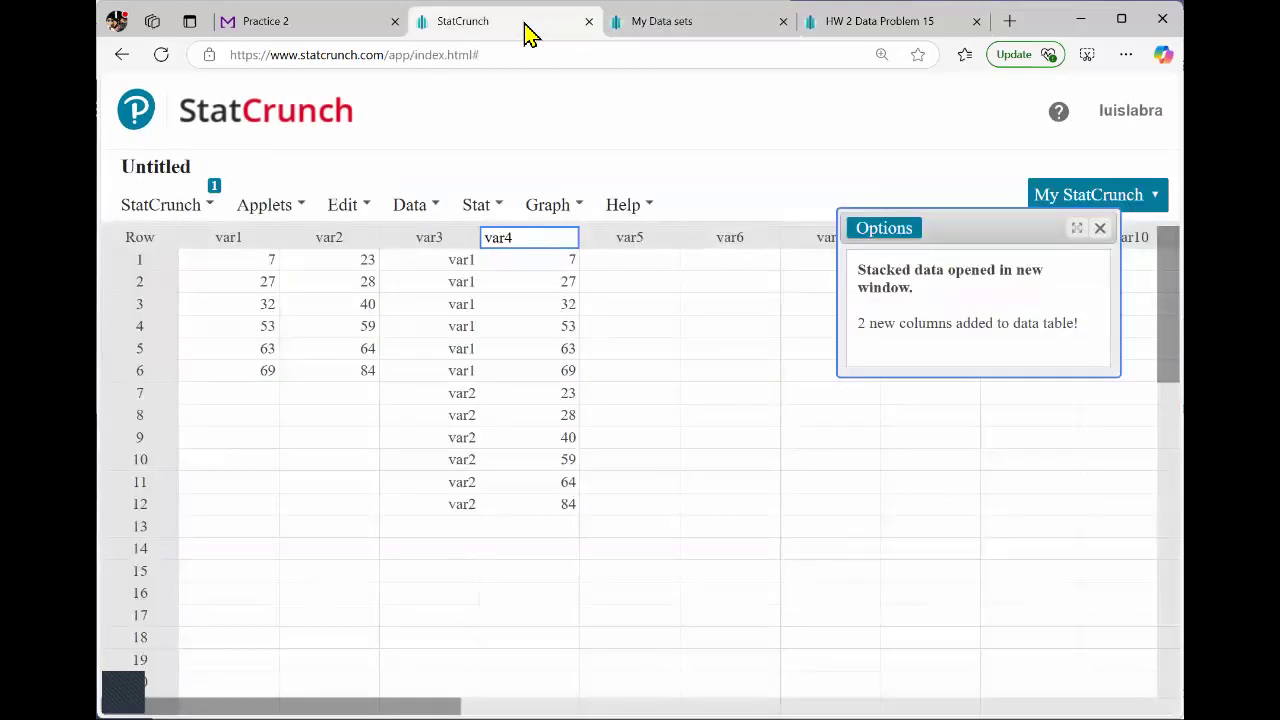
{"action": "left_click", "coordinate": [326, 28]}
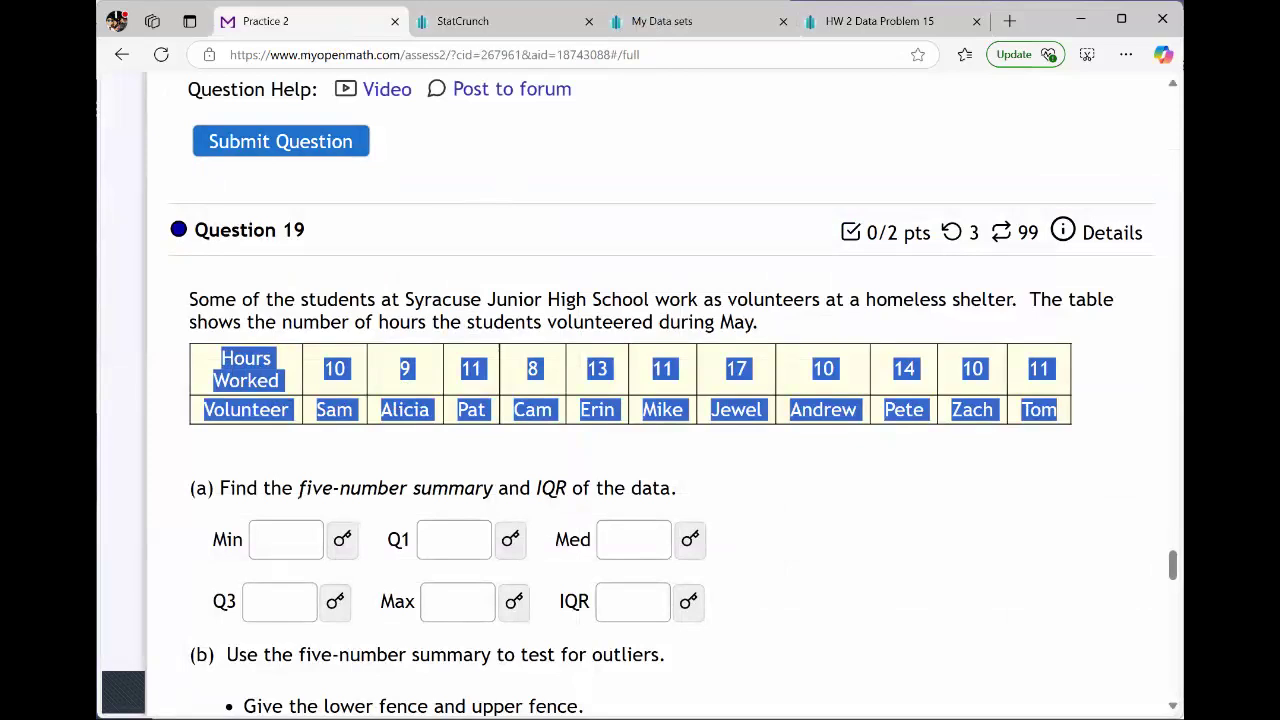
{"action": "left_click", "coordinate": [683, 22]}
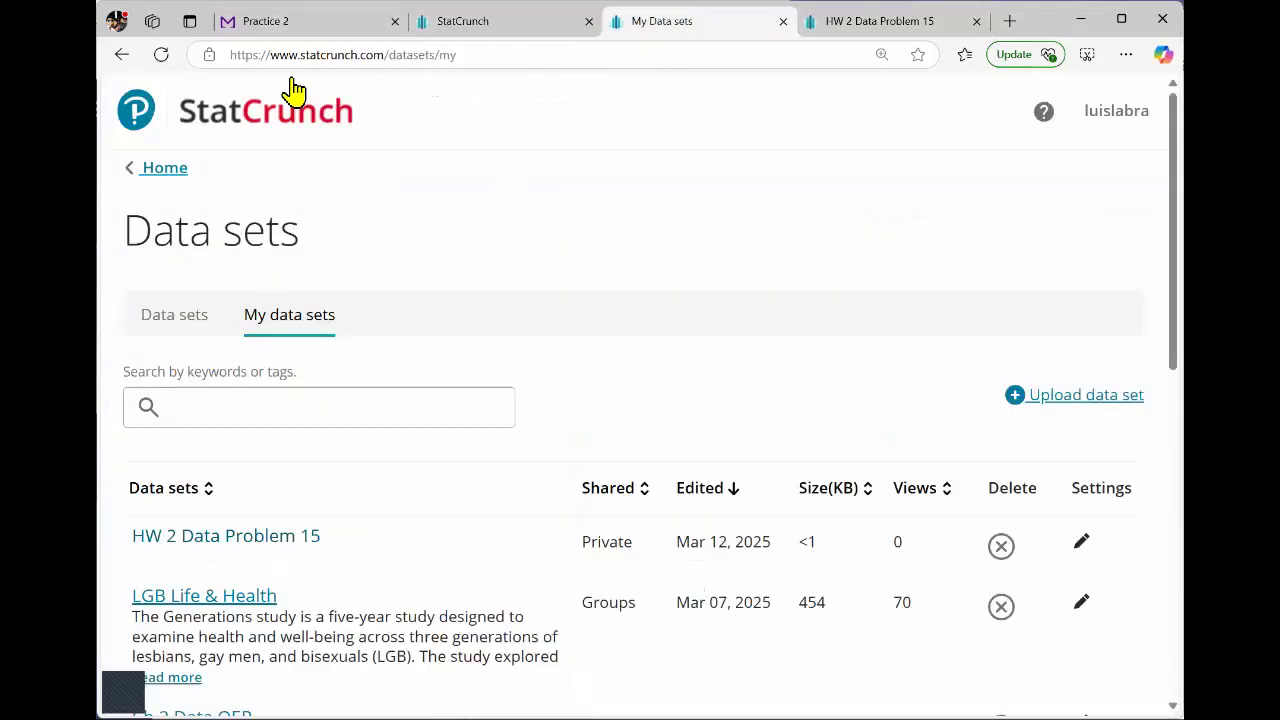
{"action": "left_click", "coordinate": [283, 118]}
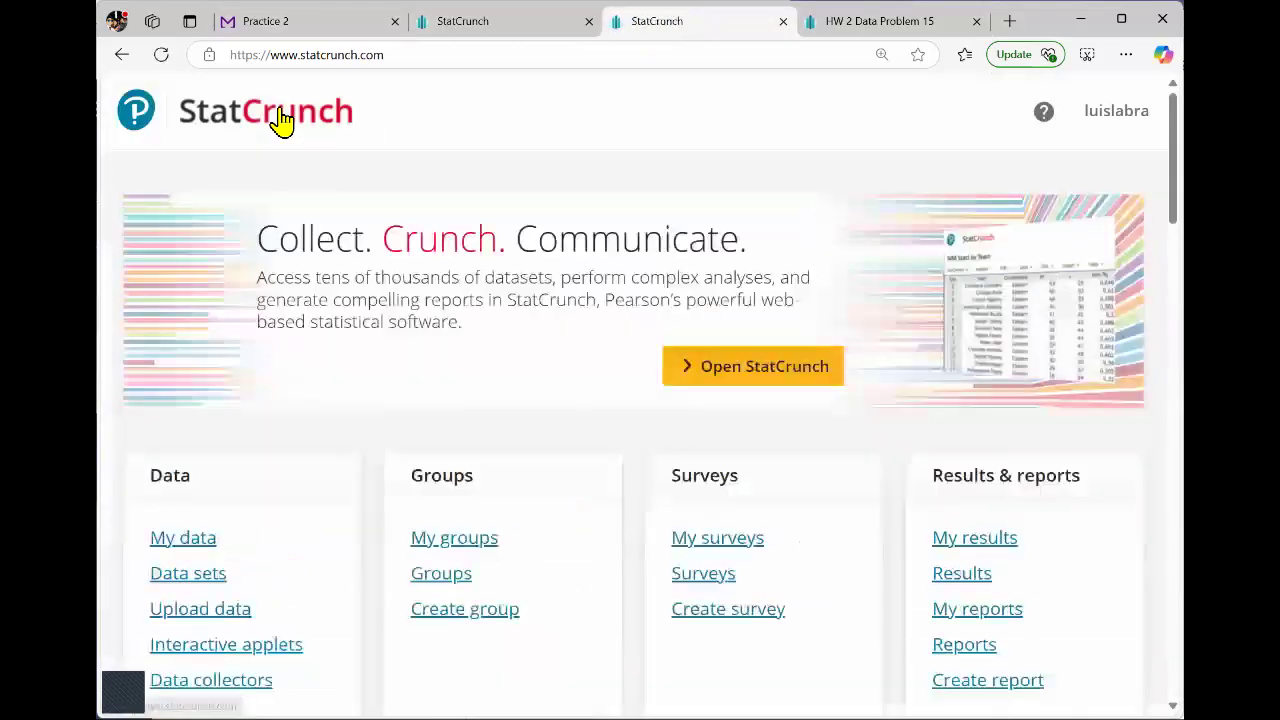
{"action": "left_click", "coordinate": [748, 383]}
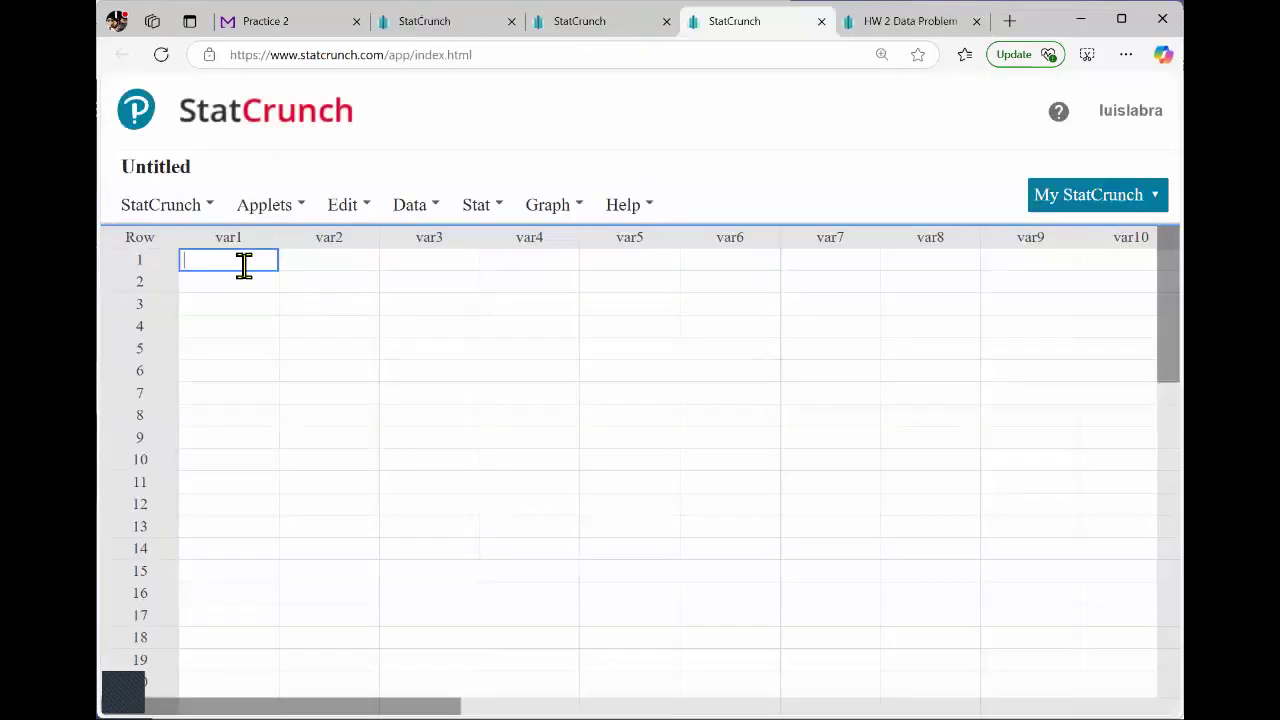
{"action": "key", "text": "ctrl+v"}
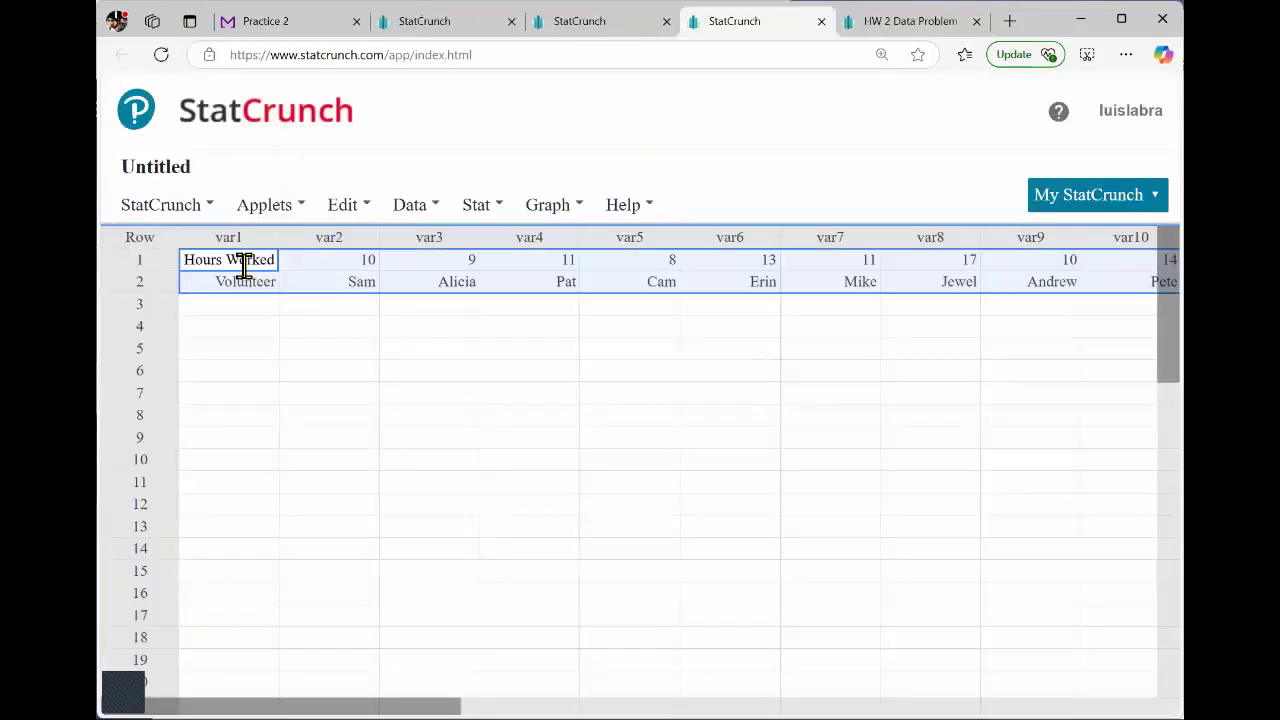
Check the Hours Worked values across row 1 of the pasted table.
{"action": "left_click", "coordinate": [338, 350]}
{"action": "left_click_drag", "start_coordinate": [224, 272], "coordinate": [1160, 262]}
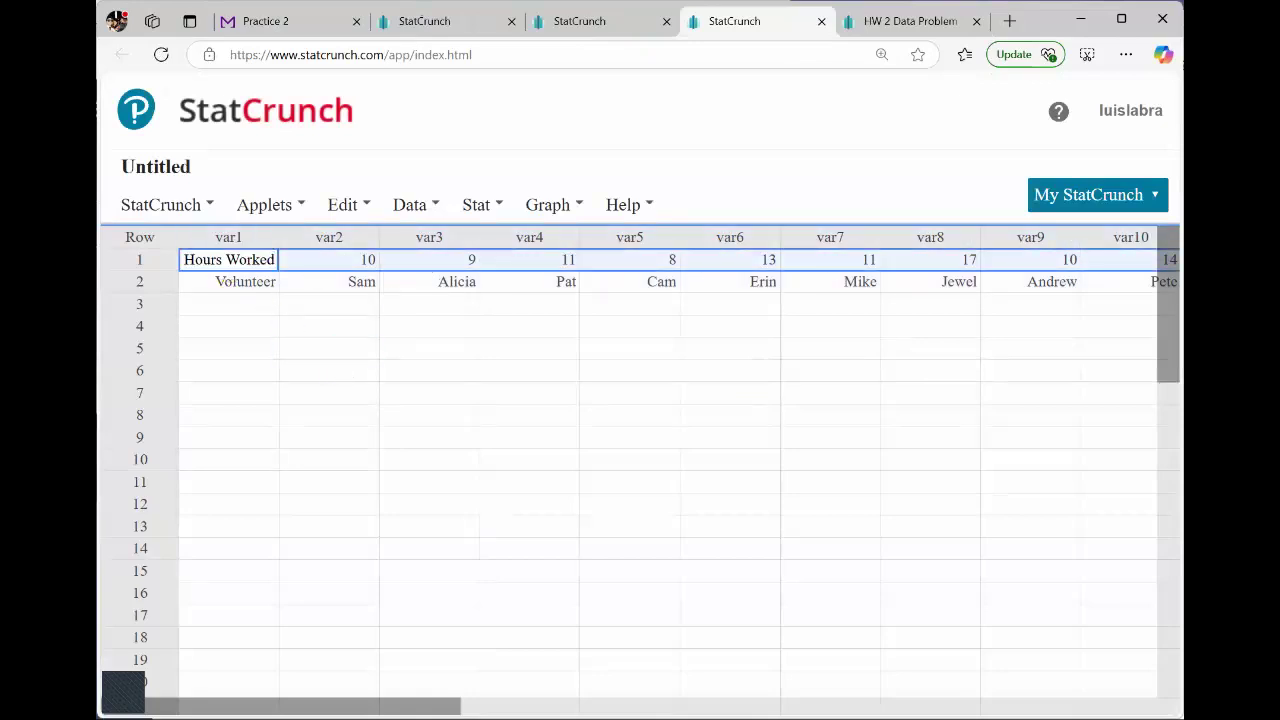
{"action": "left_click_drag", "start_coordinate": [1183, 262], "coordinate": [1246, 262]}
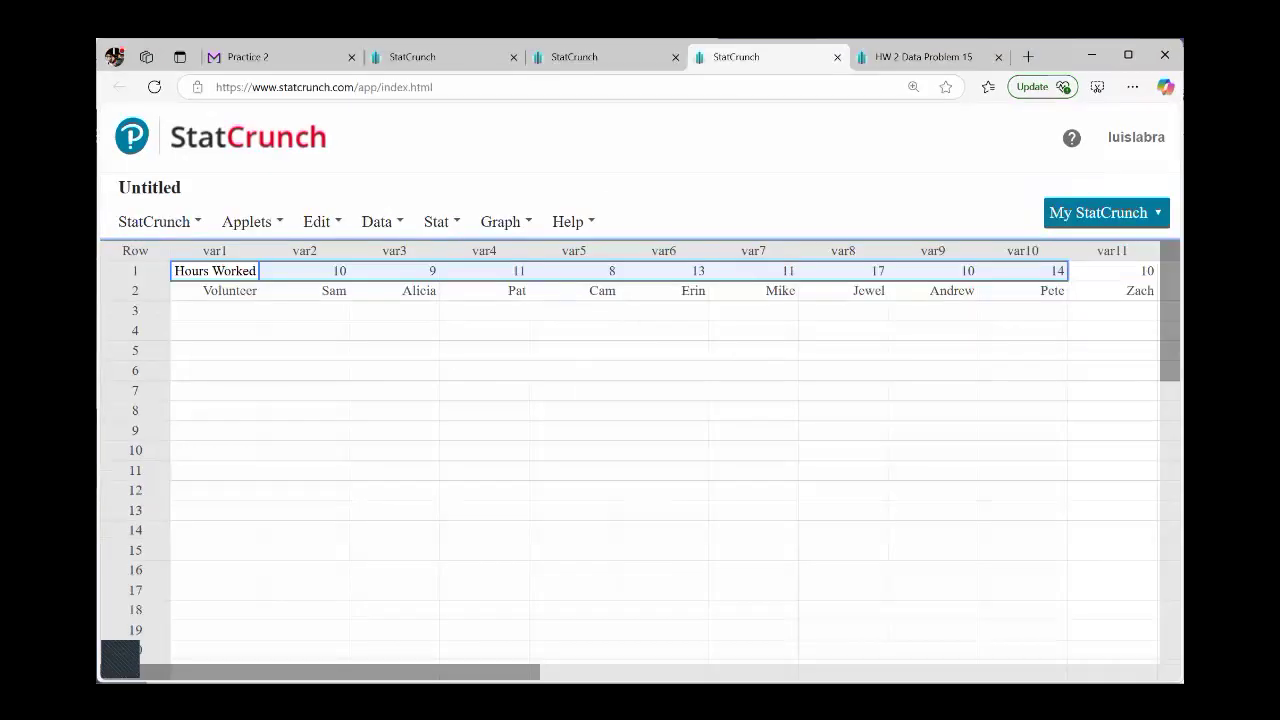
{"action": "left_click", "coordinate": [1166, 260]}
Open the summary statistics setup for rows of the pasted Hours Worked table.
{"action": "left_click", "coordinate": [202, 266]}
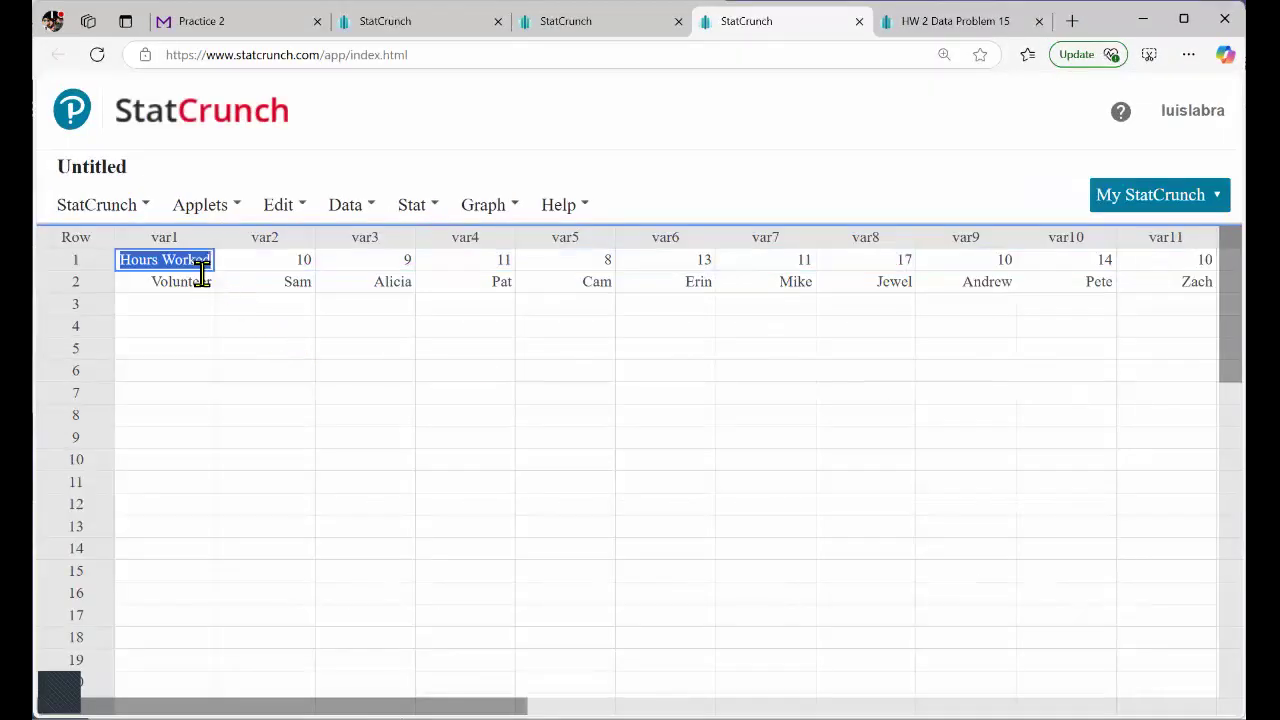
{"action": "left_click", "coordinate": [418, 206]}
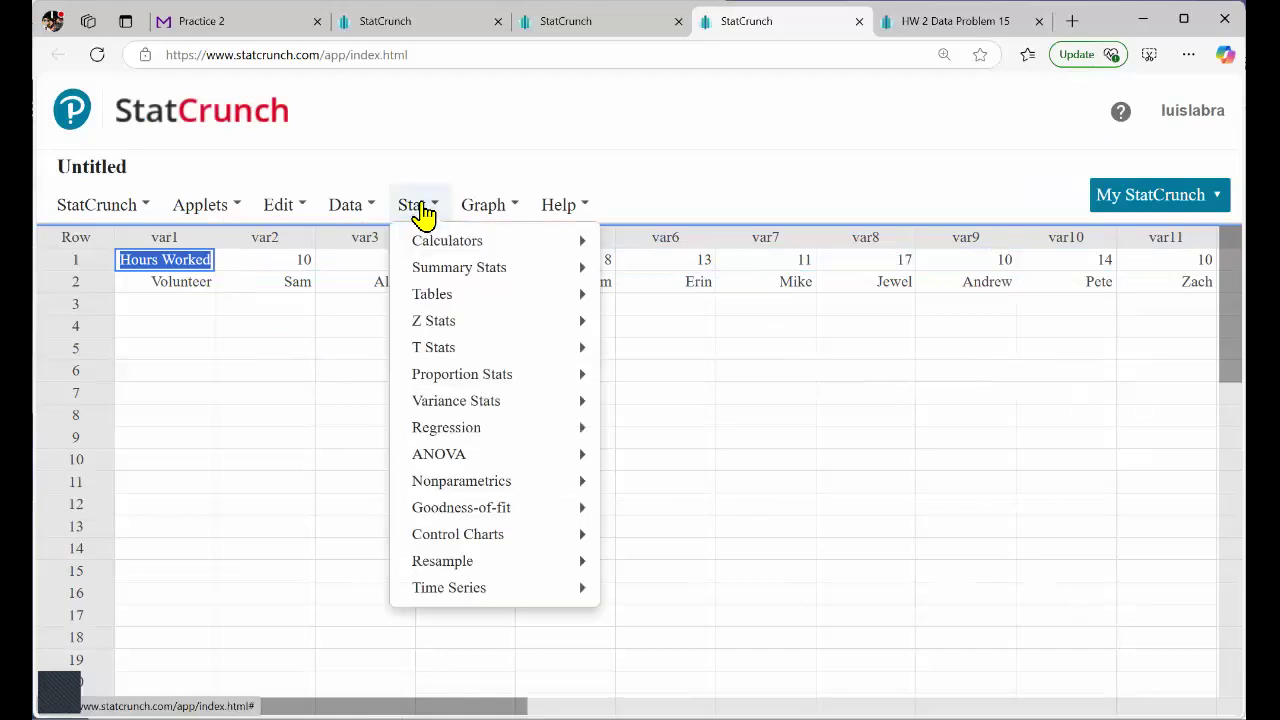
{"action": "mouse_move", "coordinate": [444, 279]}
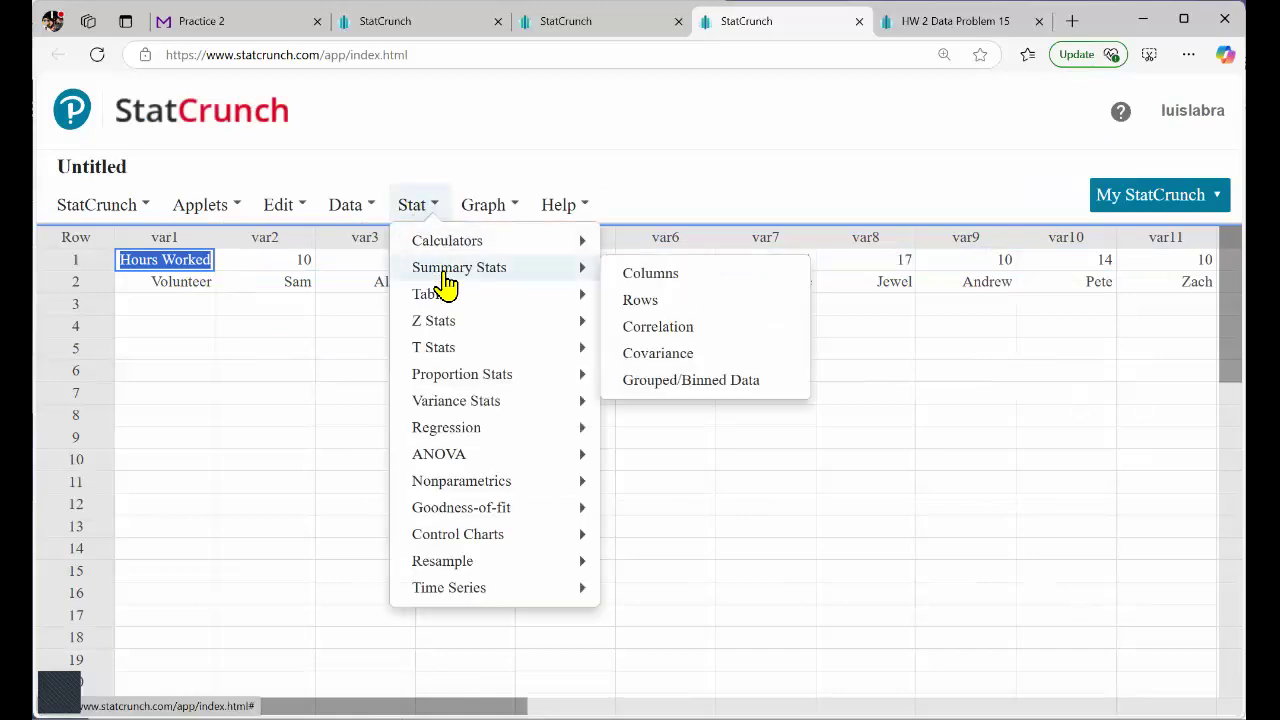
{"action": "left_click", "coordinate": [640, 302]}
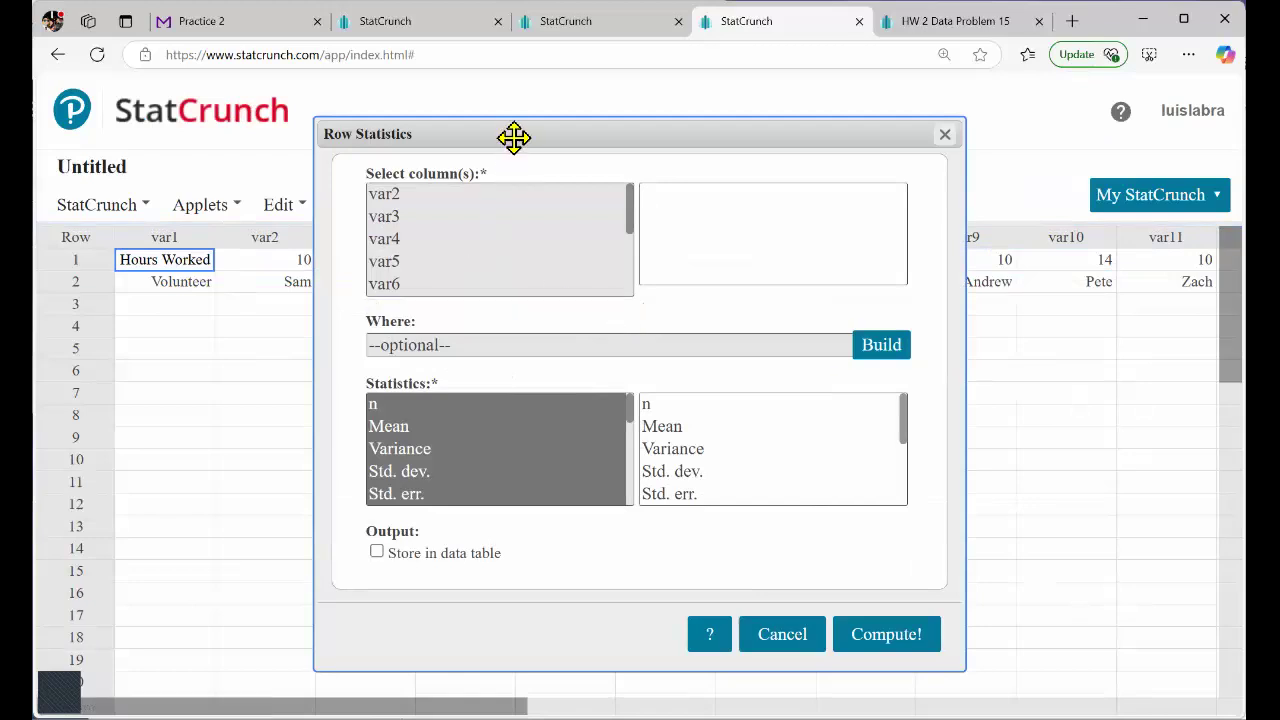
{"action": "left_click_drag", "start_coordinate": [517, 134], "coordinate": [684, 163]}
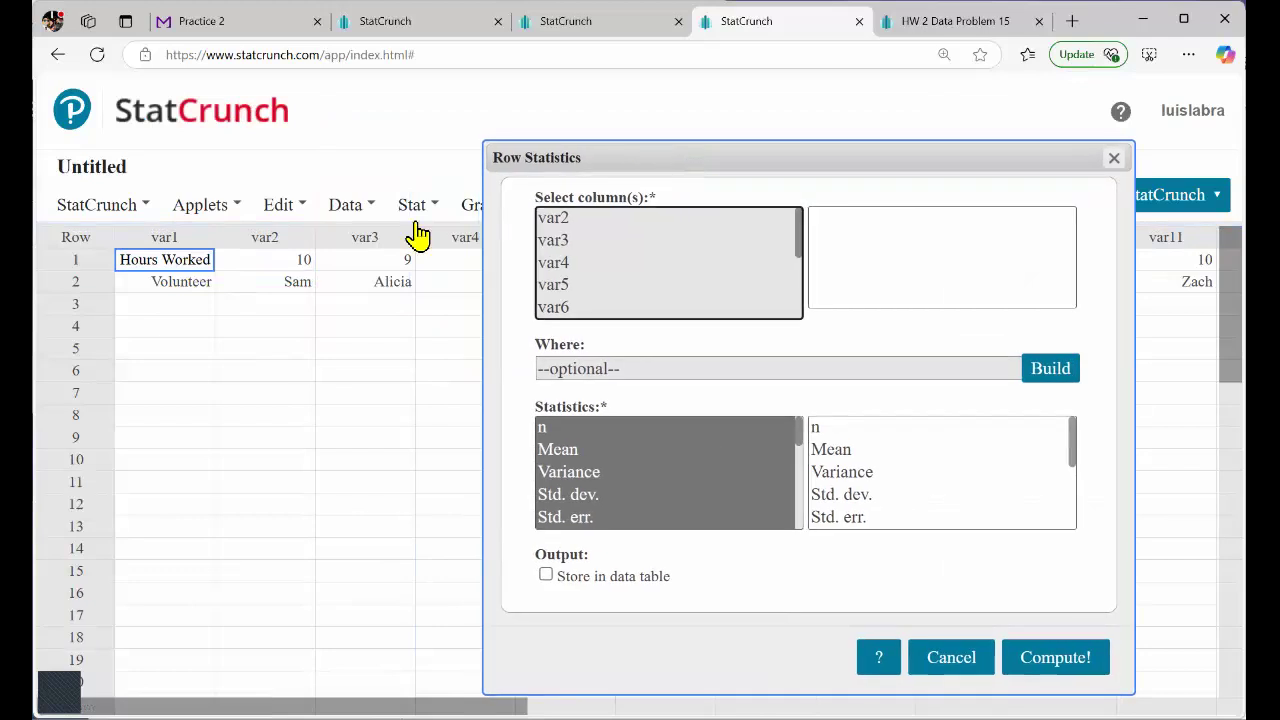
Check which columns hold Hours Worked values in row 1, keeping the Row Statistics dialog clear of the data.
{"action": "left_click", "coordinate": [277, 261]}
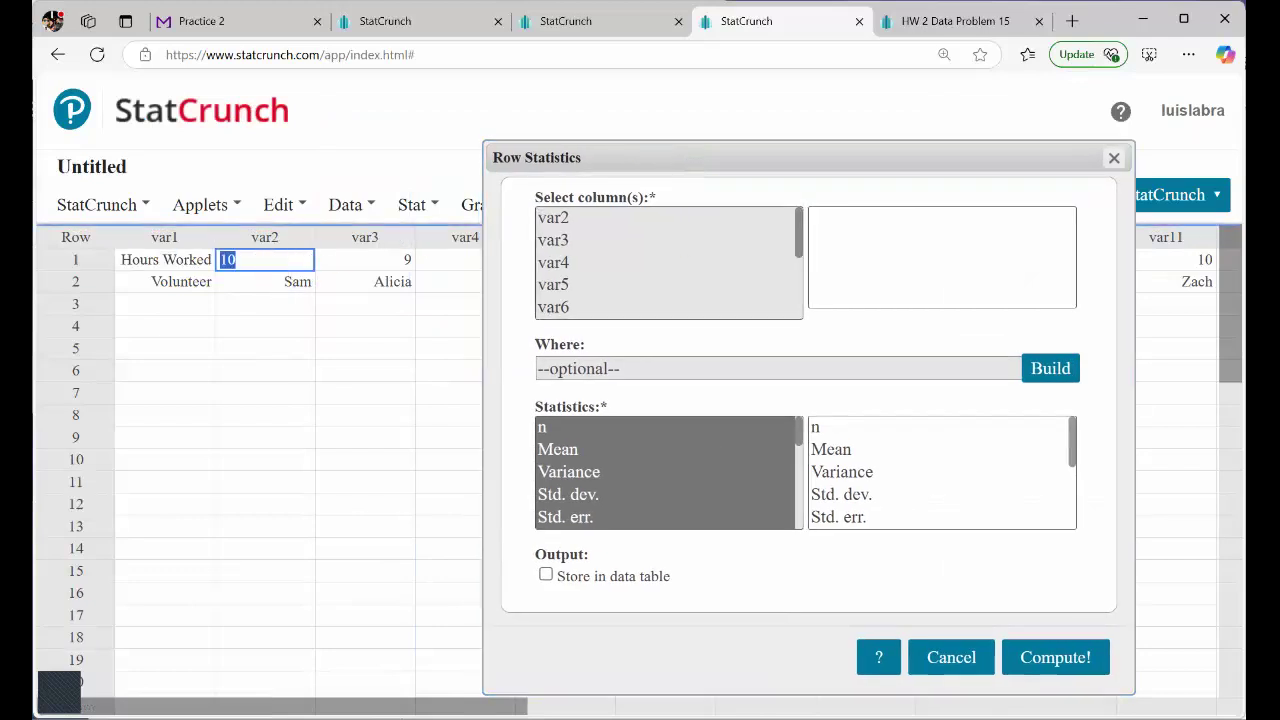
{"action": "left_click_drag", "start_coordinate": [600, 142], "coordinate": [600, 410]}
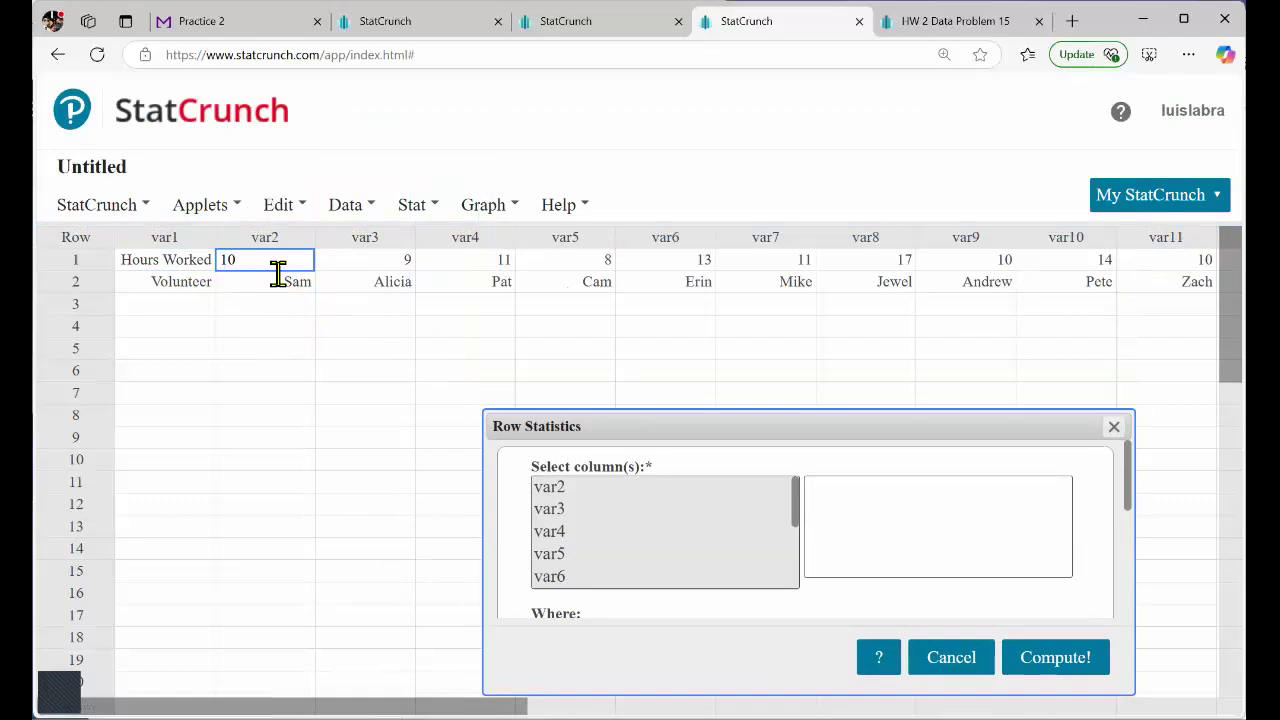
{"action": "left_click", "coordinate": [366, 266]}
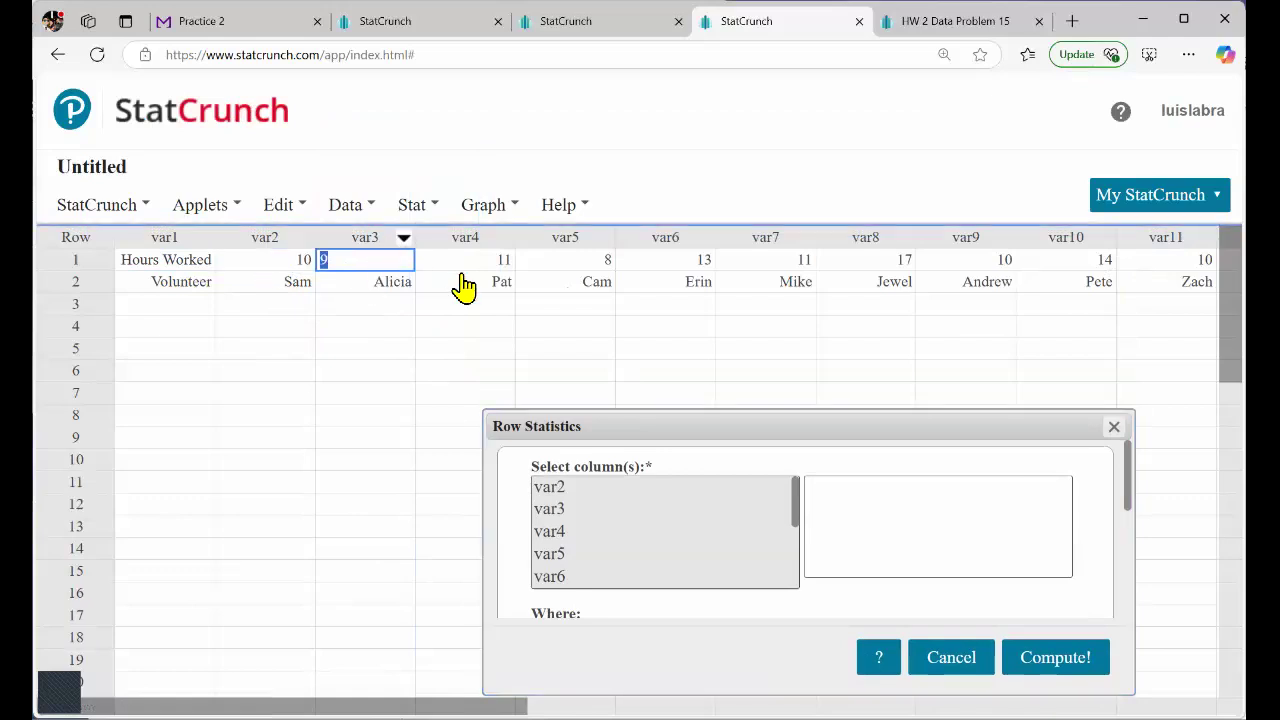
{"action": "key", "text": "Tab"}
{"action": "key", "text": "Tab"}
{"action": "key", "text": "Tab"}
{"action": "key", "text": "Tab"}
{"action": "key", "text": "Tab"}
{"action": "key", "text": "Tab"}
{"action": "key", "text": "Tab"}
{"action": "key", "text": "Tab"}
{"action": "key", "text": "Tab"}
{"action": "key", "text": "Tab"}
{"action": "key", "text": "Tab"}
{"action": "key", "text": "Tab"}
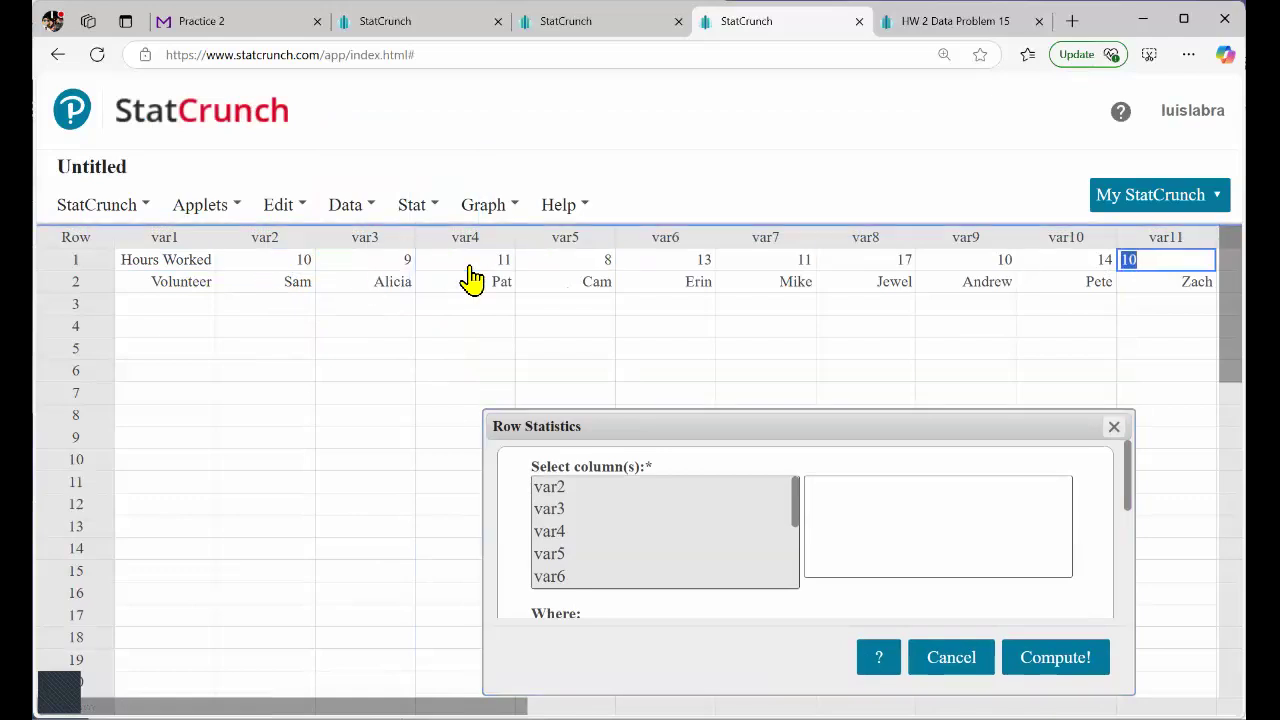
{"action": "key", "text": "shift+Tab"}
{"action": "key", "text": "shift+Tab"}
{"action": "key", "text": "shift+Tab"}
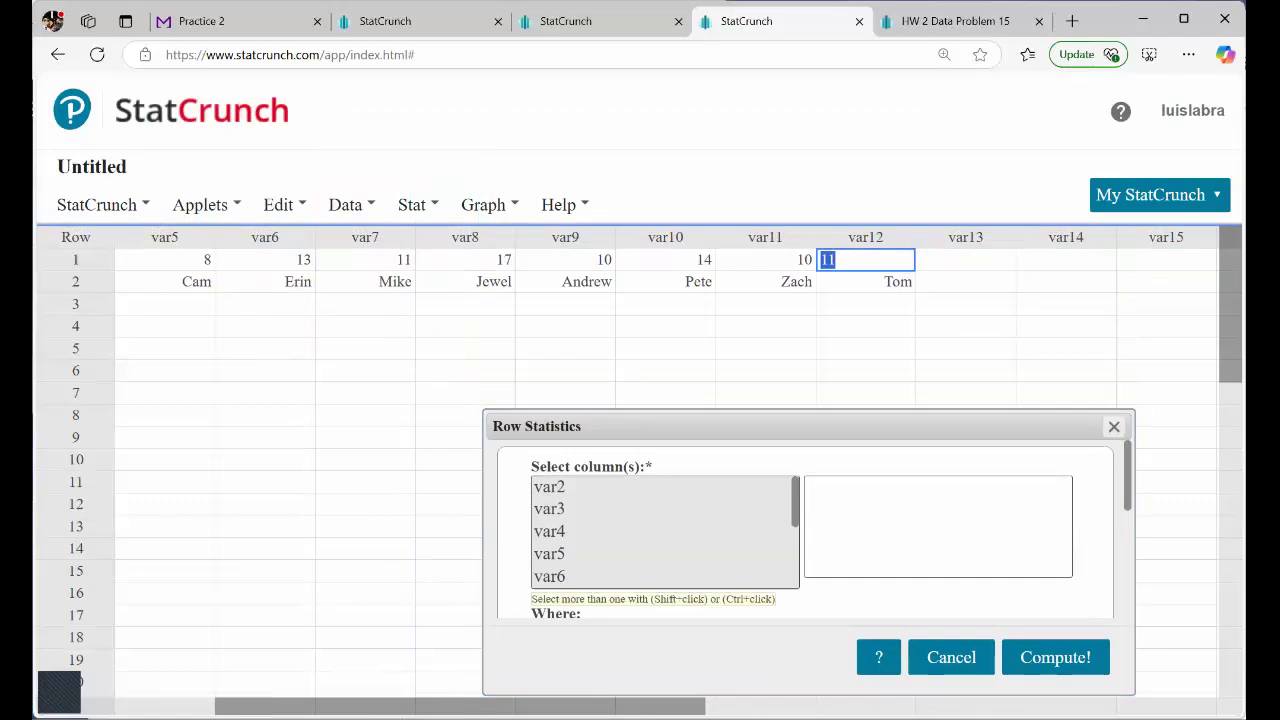
Compute the row statistics for columns var2 through var12 with the default set of statistics.
{"action": "left_click_drag", "start_coordinate": [600, 487], "coordinate": [600, 457]}
{"action": "left_click_drag", "start_coordinate": [651, 420], "coordinate": [449, 184]}
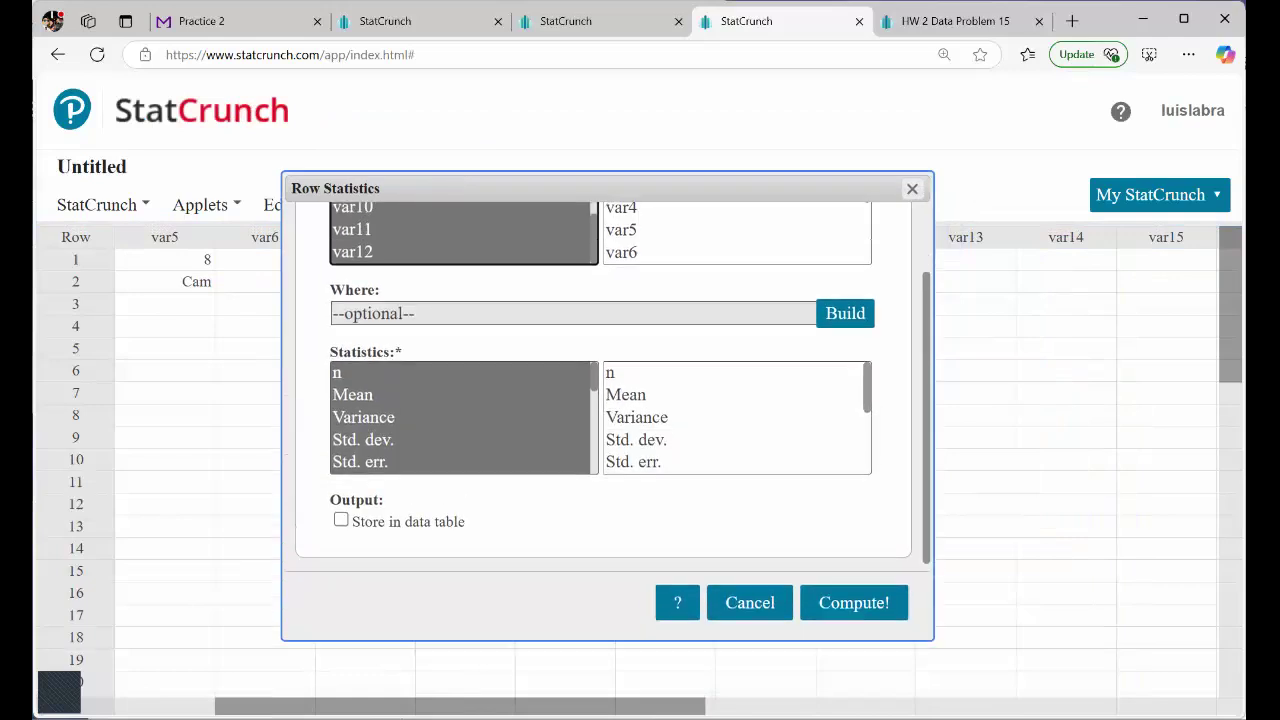
{"action": "scroll", "coordinate": [436, 352], "scroll_direction": "up", "scroll_amount": 2}
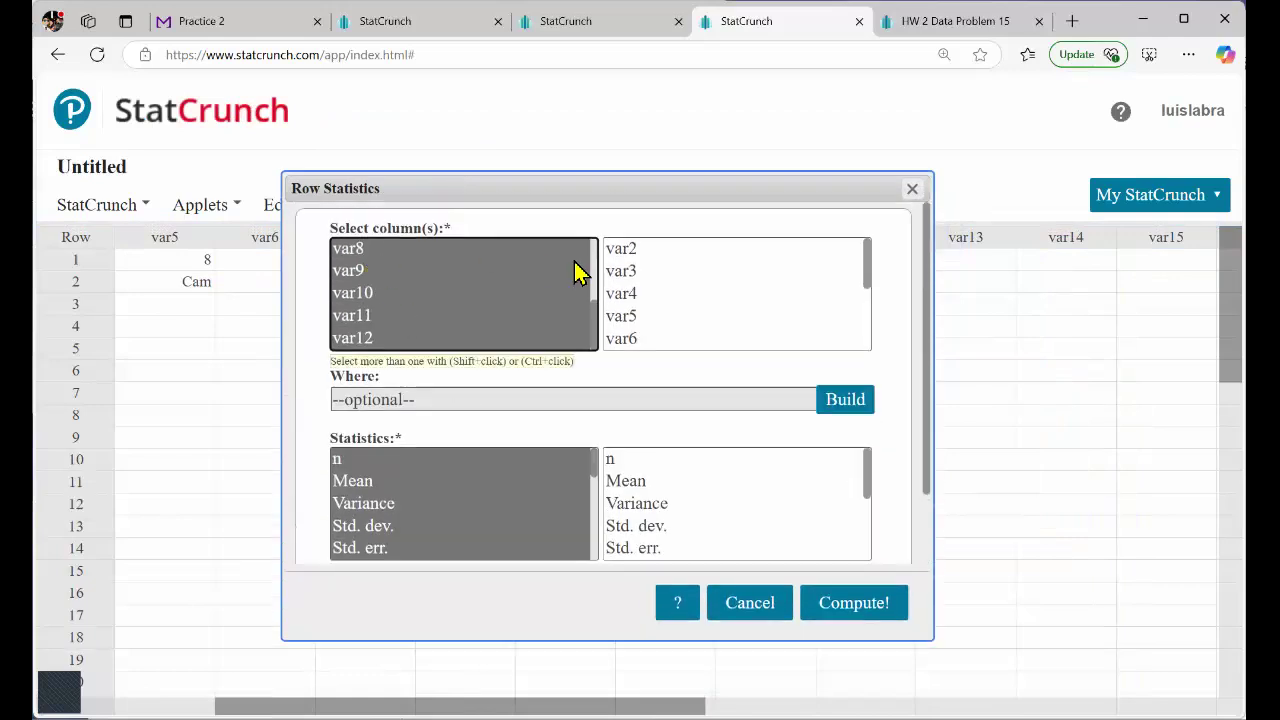
{"action": "scroll", "coordinate": [668, 280], "scroll_direction": "down", "scroll_amount": 2}
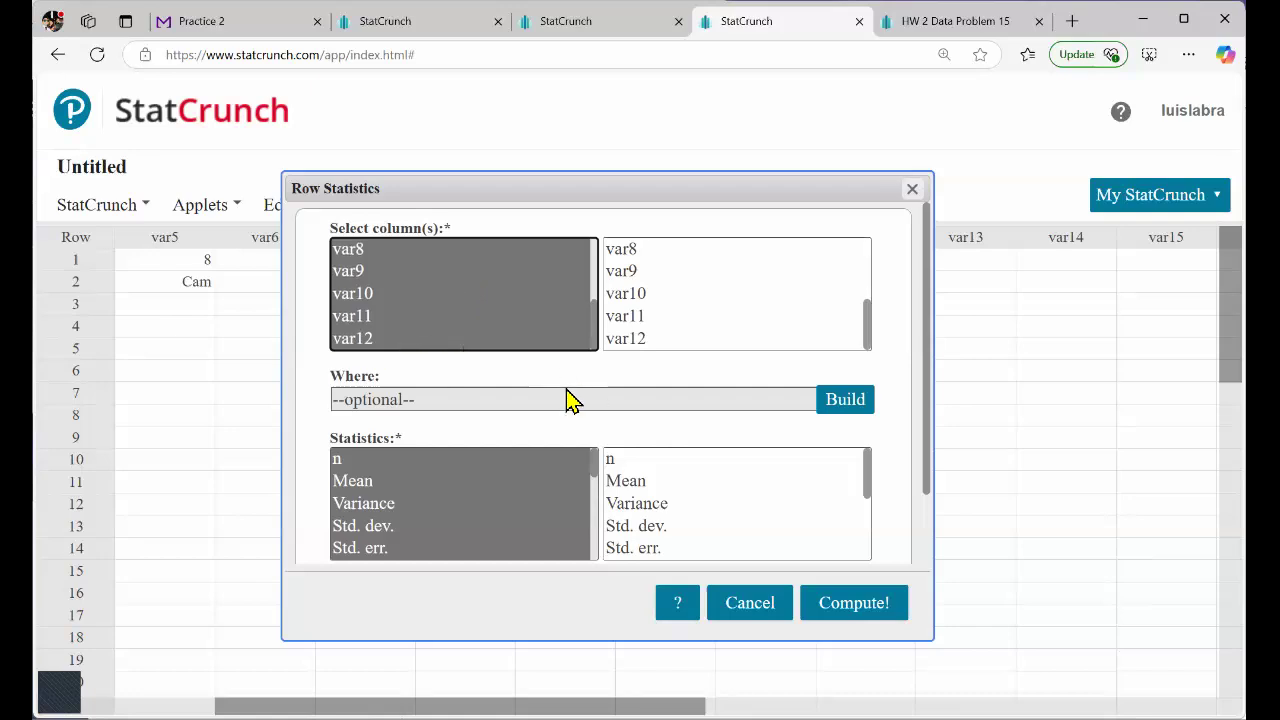
{"action": "scroll", "coordinate": [571, 400], "scroll_direction": "down", "scroll_amount": 2}
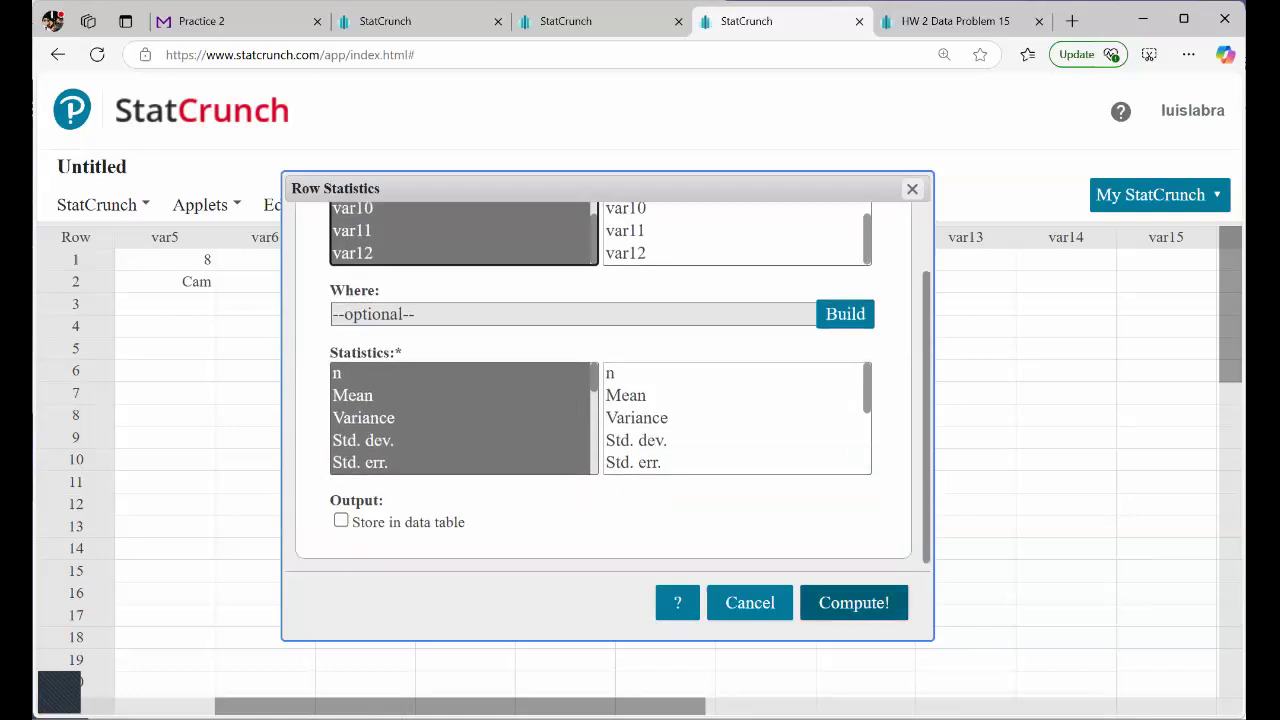
{"action": "left_click", "coordinate": [853, 602]}
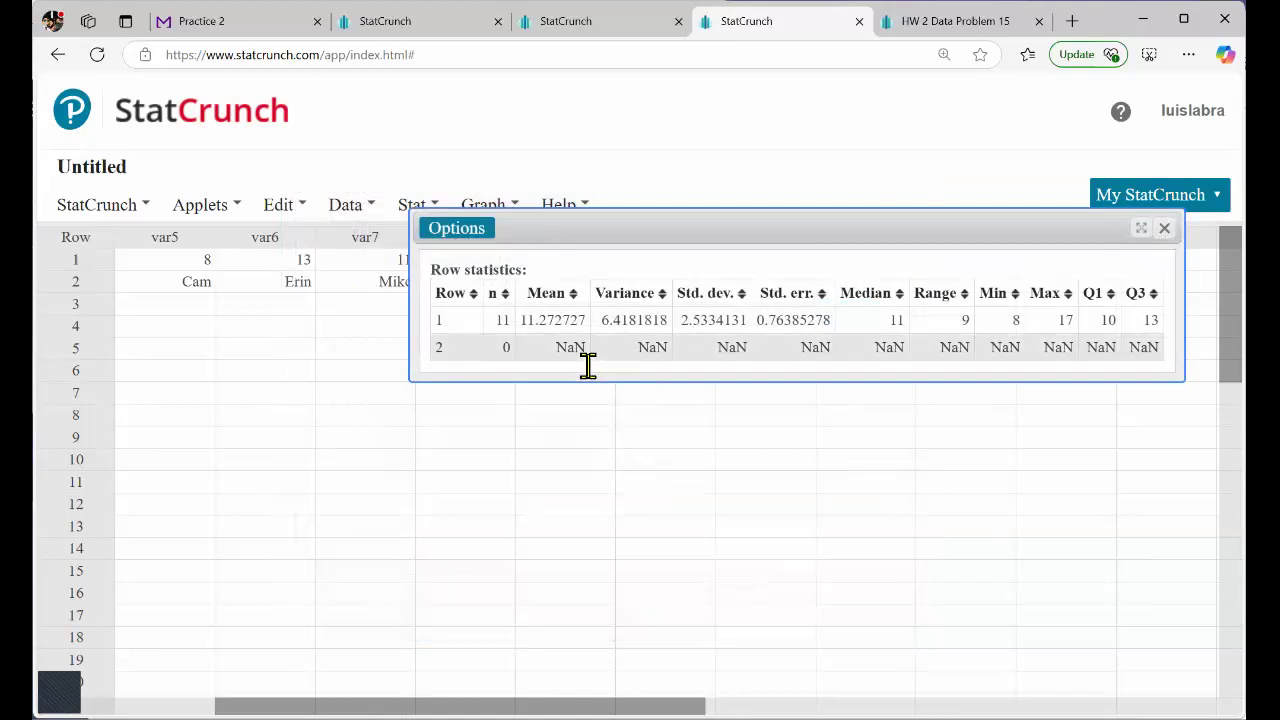
Examine the count and mean for row 1 and the whole row 2 entry in the row statistics results.
{"action": "double_click", "coordinate": [510, 330]}
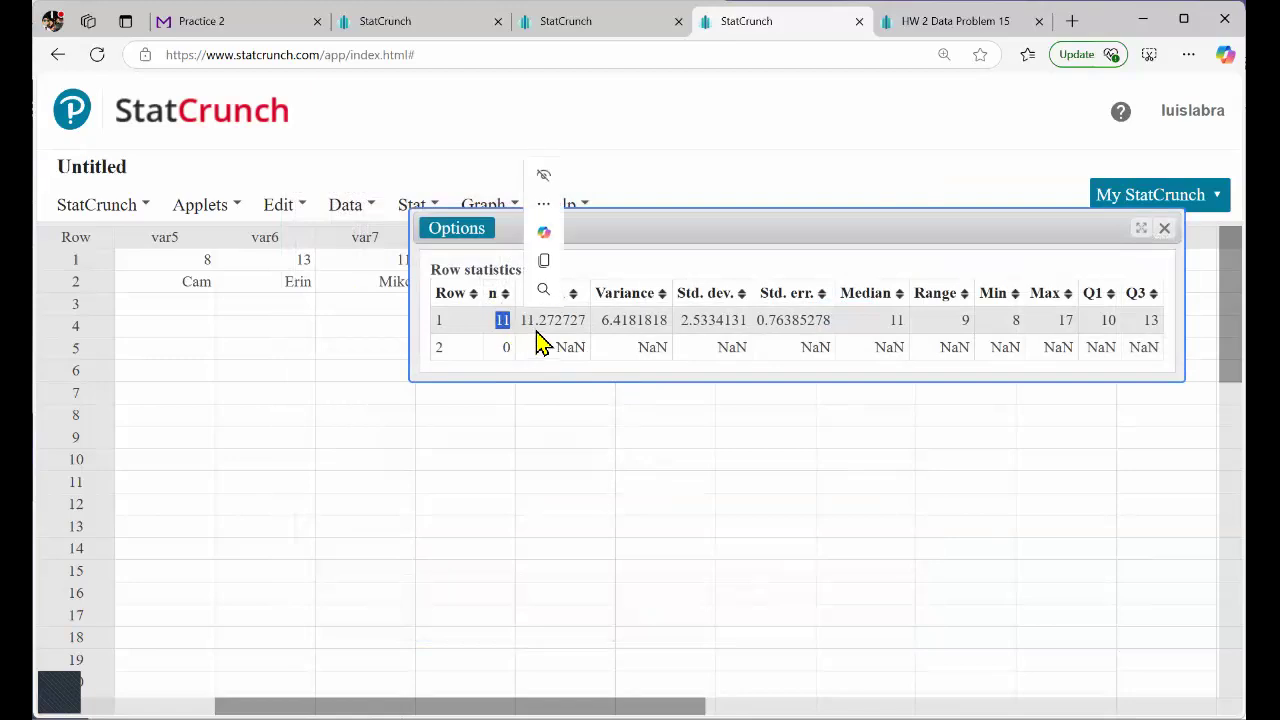
{"action": "left_click", "coordinate": [549, 335]}
{"action": "double_click", "coordinate": [588, 323]}
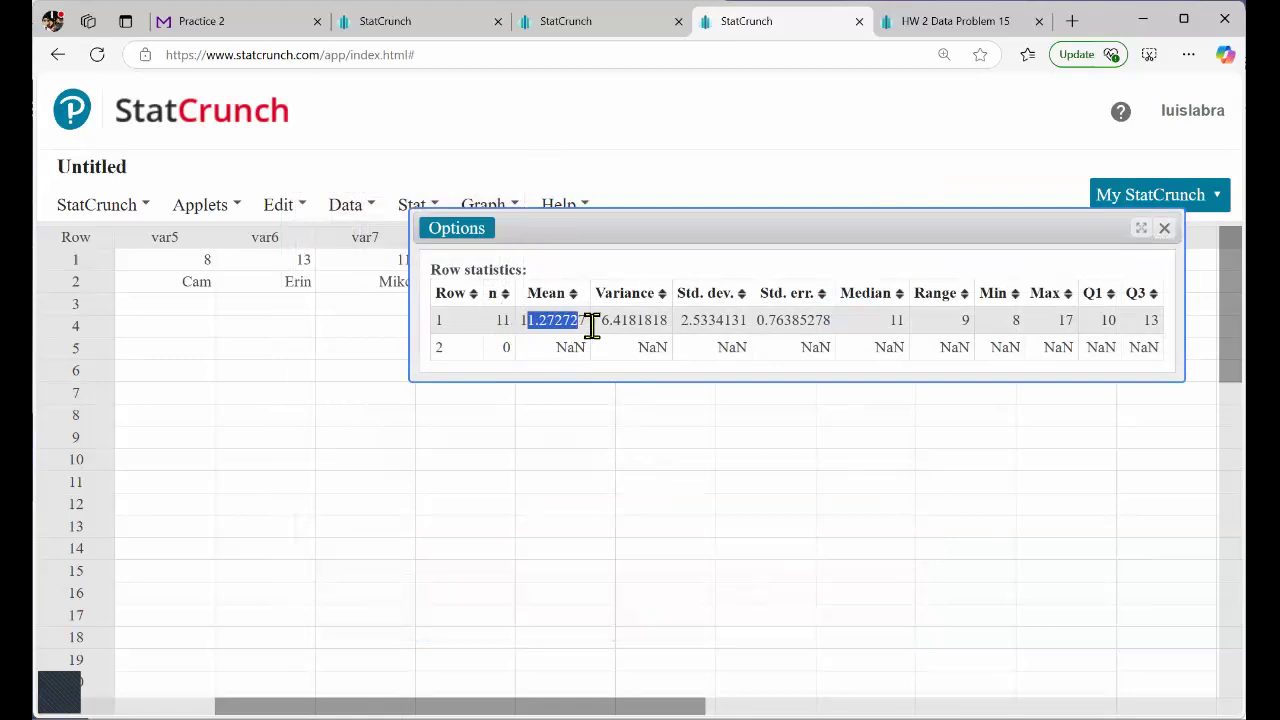
{"action": "left_click", "coordinate": [461, 331]}
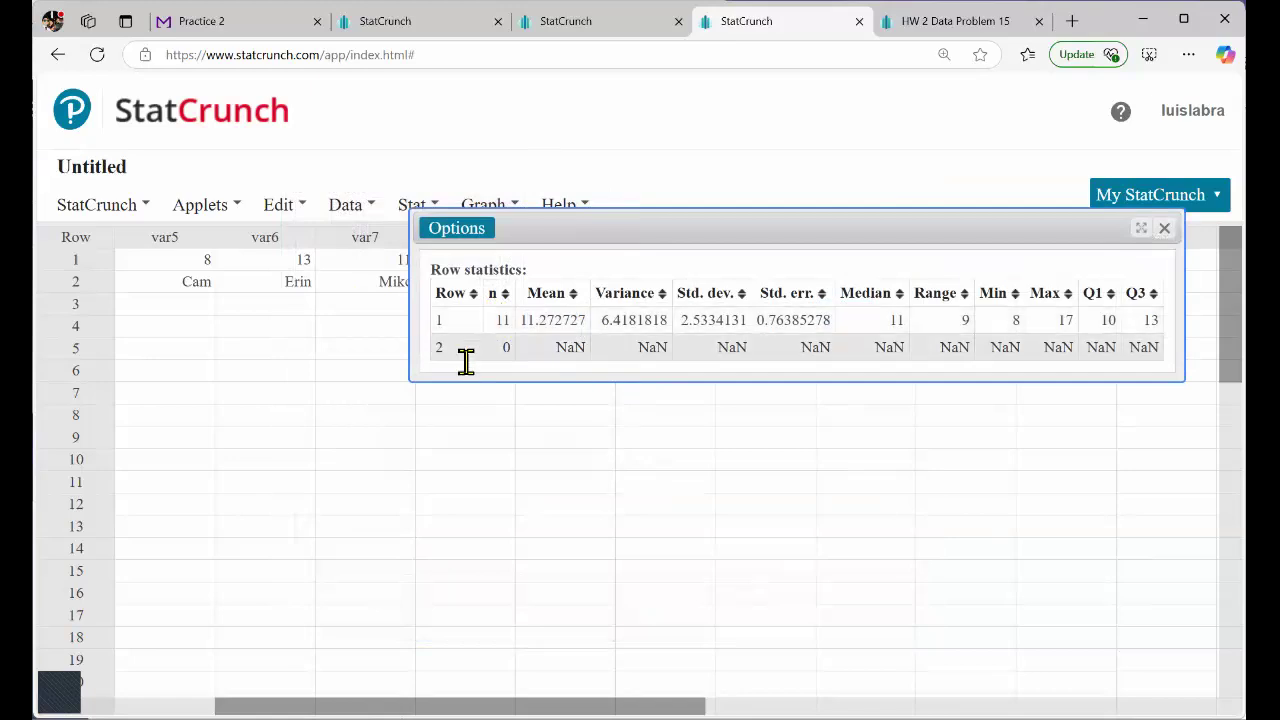
{"action": "left_click_drag", "start_coordinate": [443, 360], "coordinate": [1156, 347]}
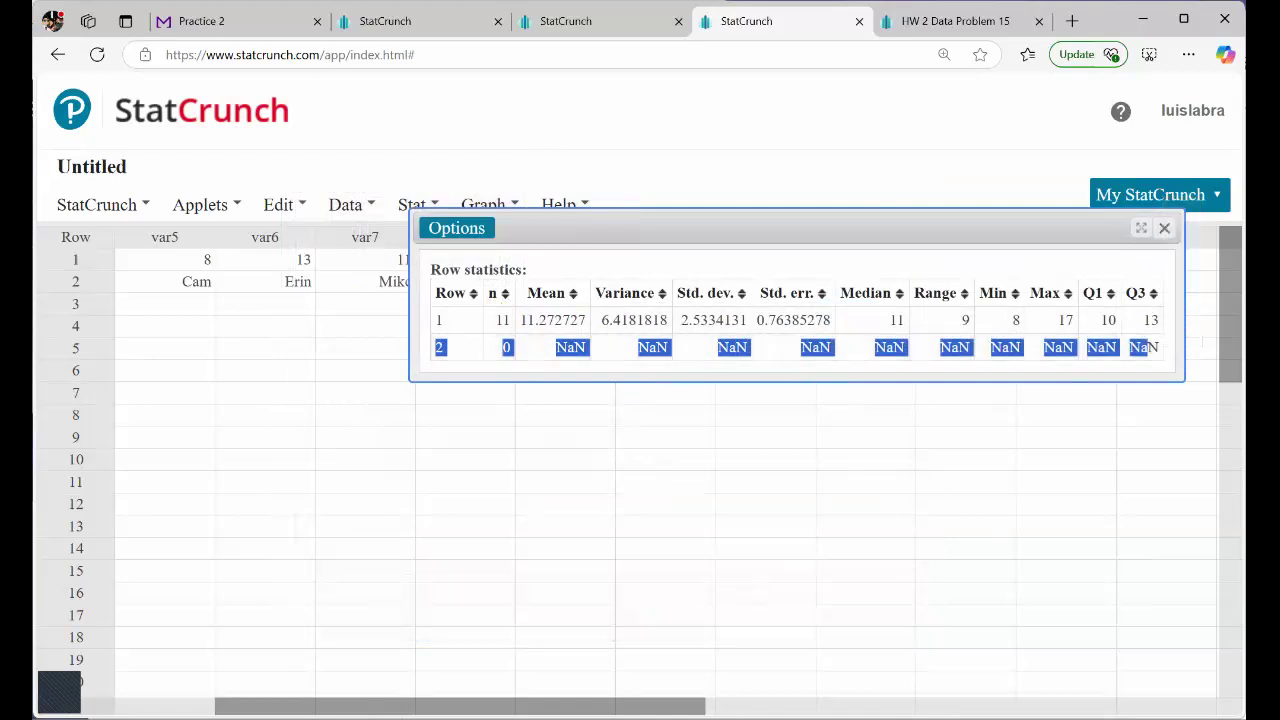
Highlight the Volunteer row in the data table to compare it with the row statistics results, and clear the highlight.
{"action": "left_click_drag", "start_coordinate": [880, 228], "coordinate": [882, 378]}
{"action": "left_click_drag", "start_coordinate": [500, 706], "coordinate": [322, 706]}
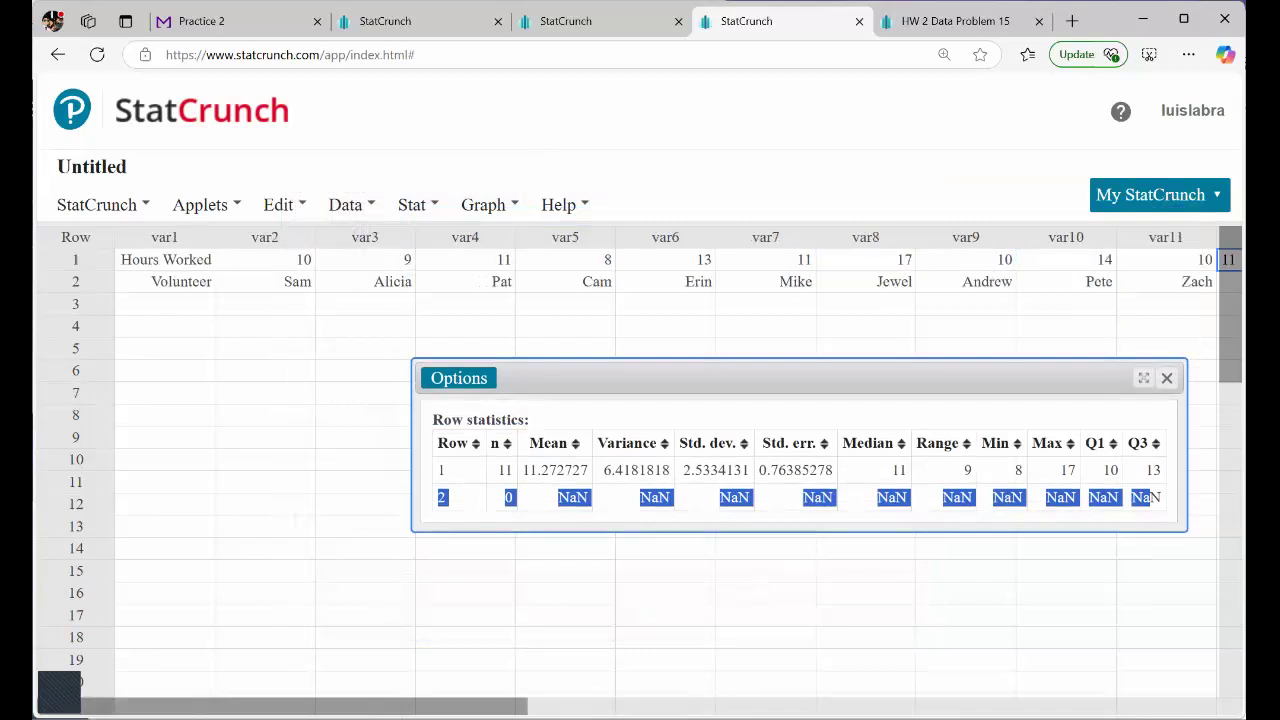
{"action": "left_click", "coordinate": [70, 284]}
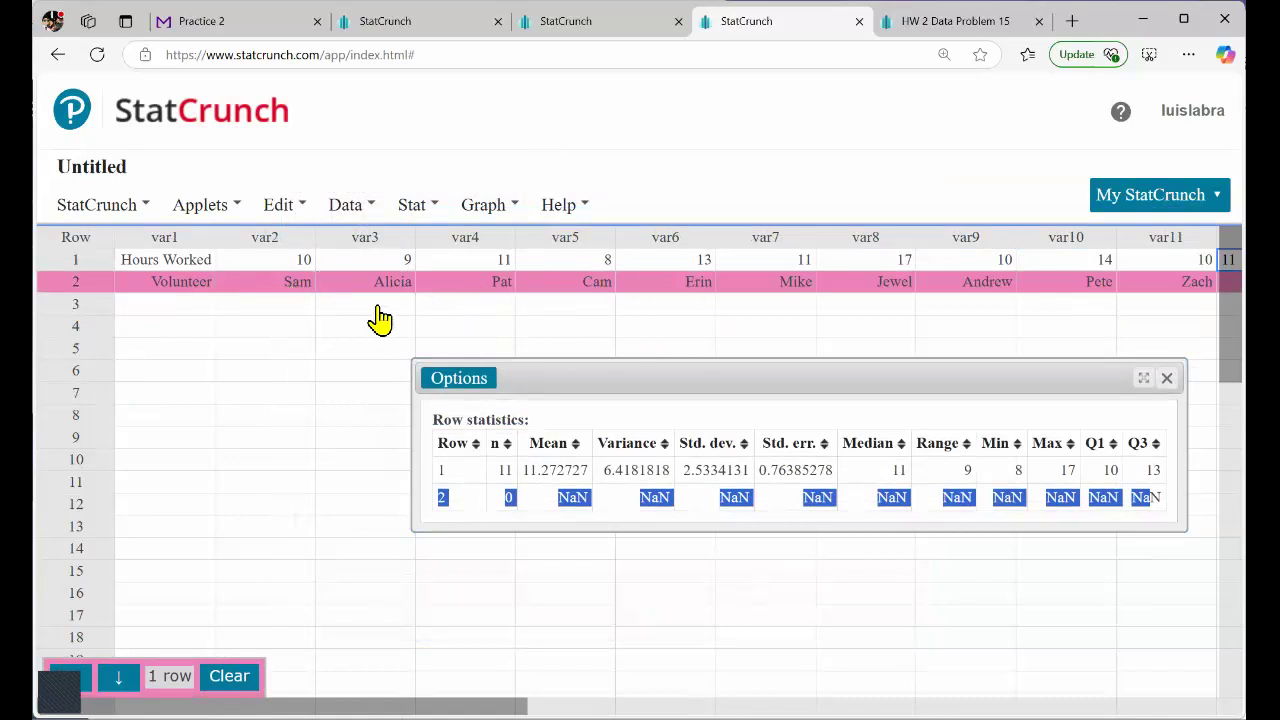
{"action": "scroll", "coordinate": [380, 318], "scroll_direction": "down", "scroll_amount": 5}
{"action": "scroll", "coordinate": [380, 318], "scroll_direction": "up", "scroll_amount": 5}
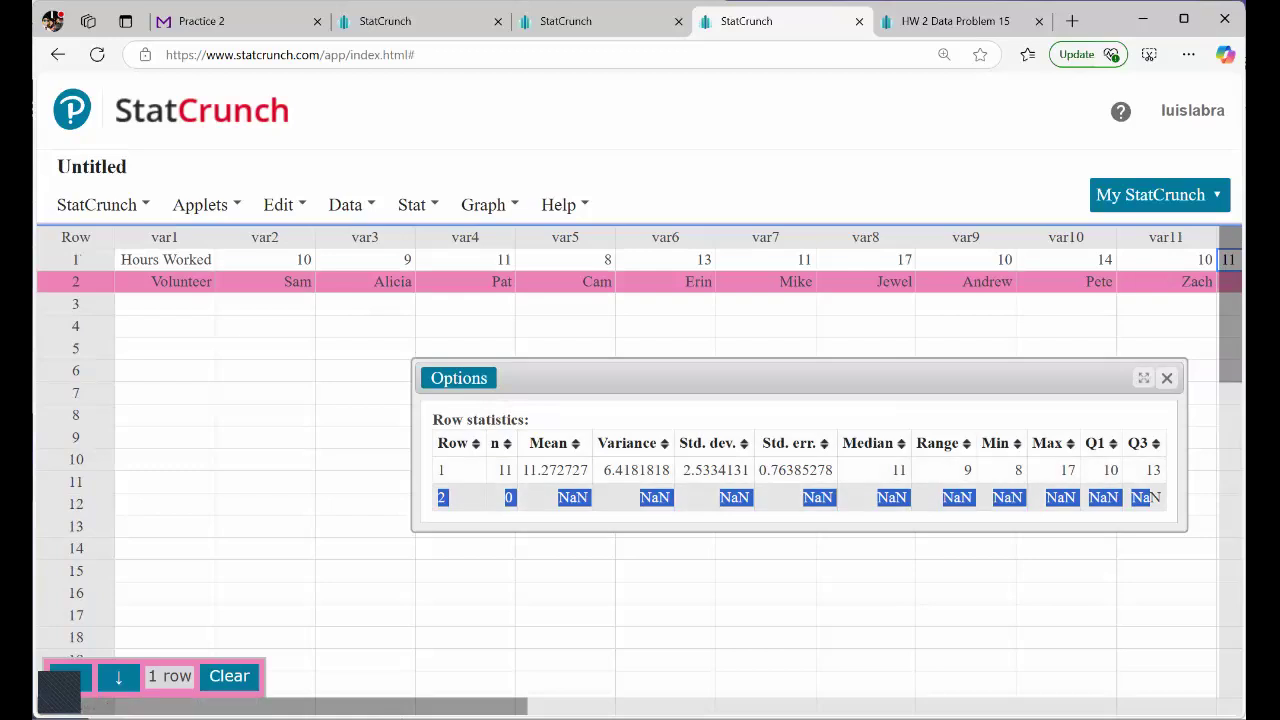
{"action": "left_click_drag", "start_coordinate": [1150, 498], "coordinate": [1154, 498]}
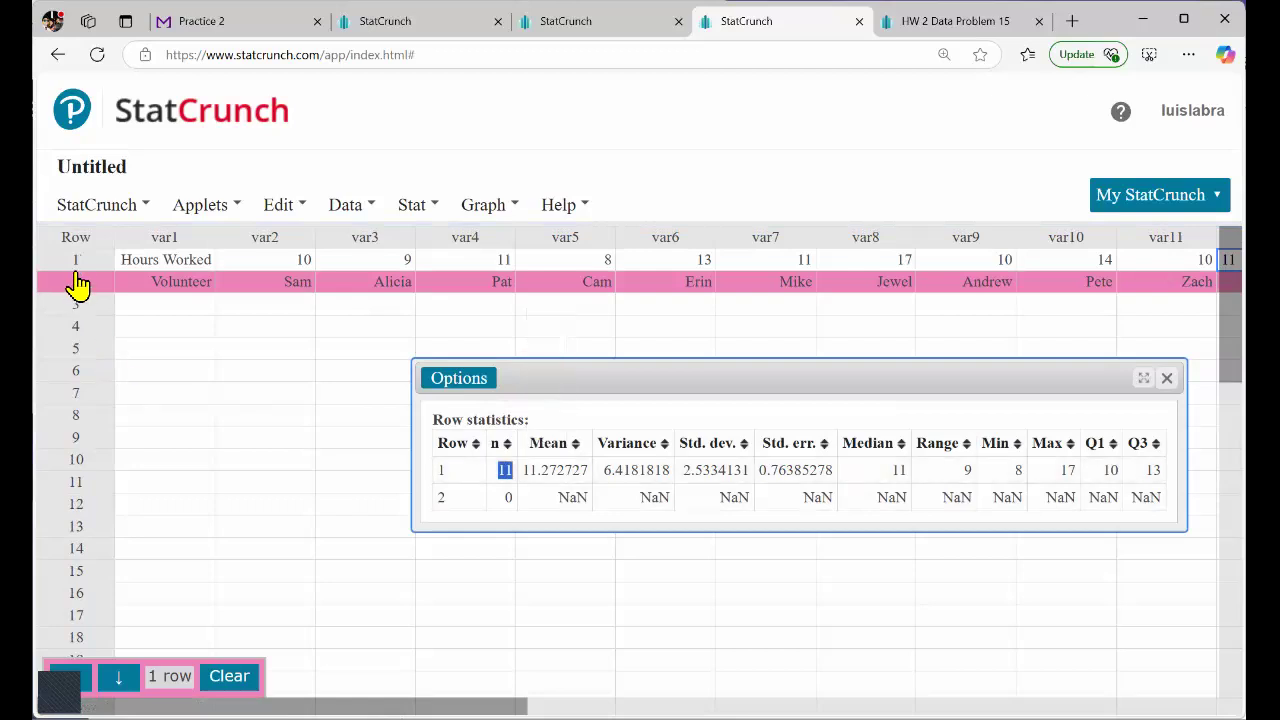
{"action": "left_click", "coordinate": [75, 262]}
{"action": "left_click", "coordinate": [237, 677]}
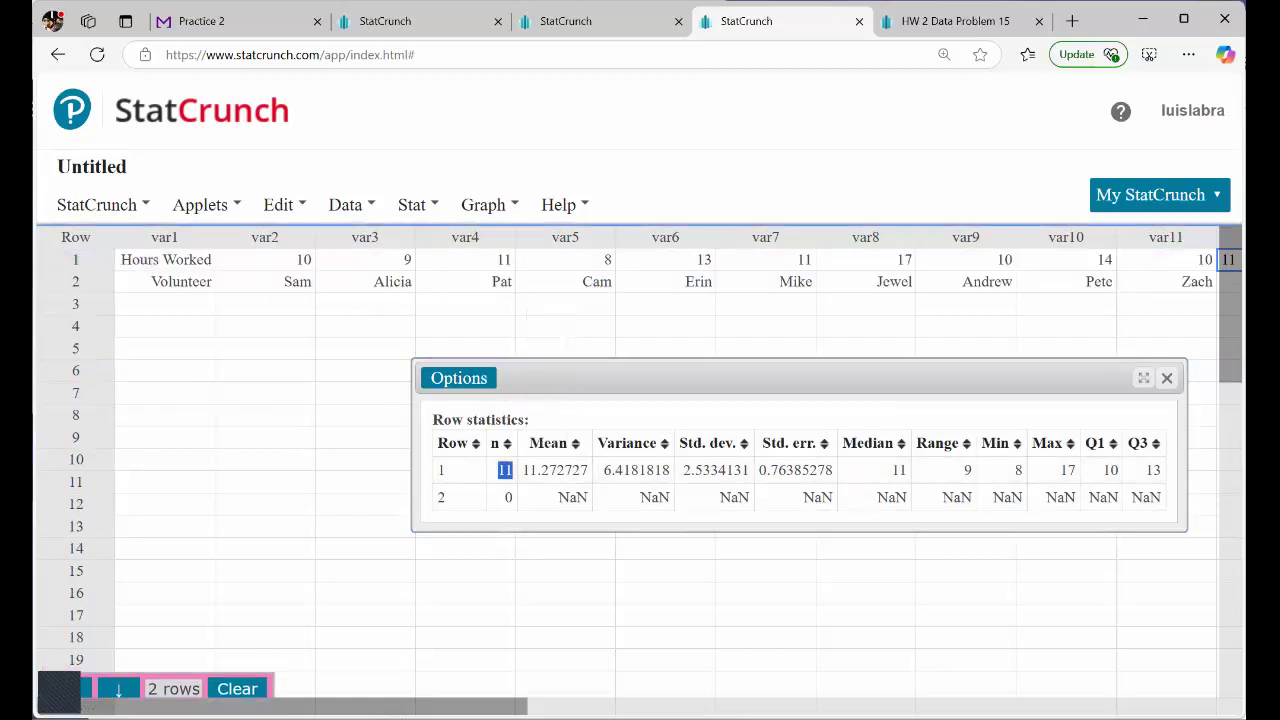
Review the Hours Worked values in row 1 from var2 through var12 against the row statistics results.
{"action": "left_click", "coordinate": [154, 264]}
{"action": "left_click", "coordinate": [245, 261]}
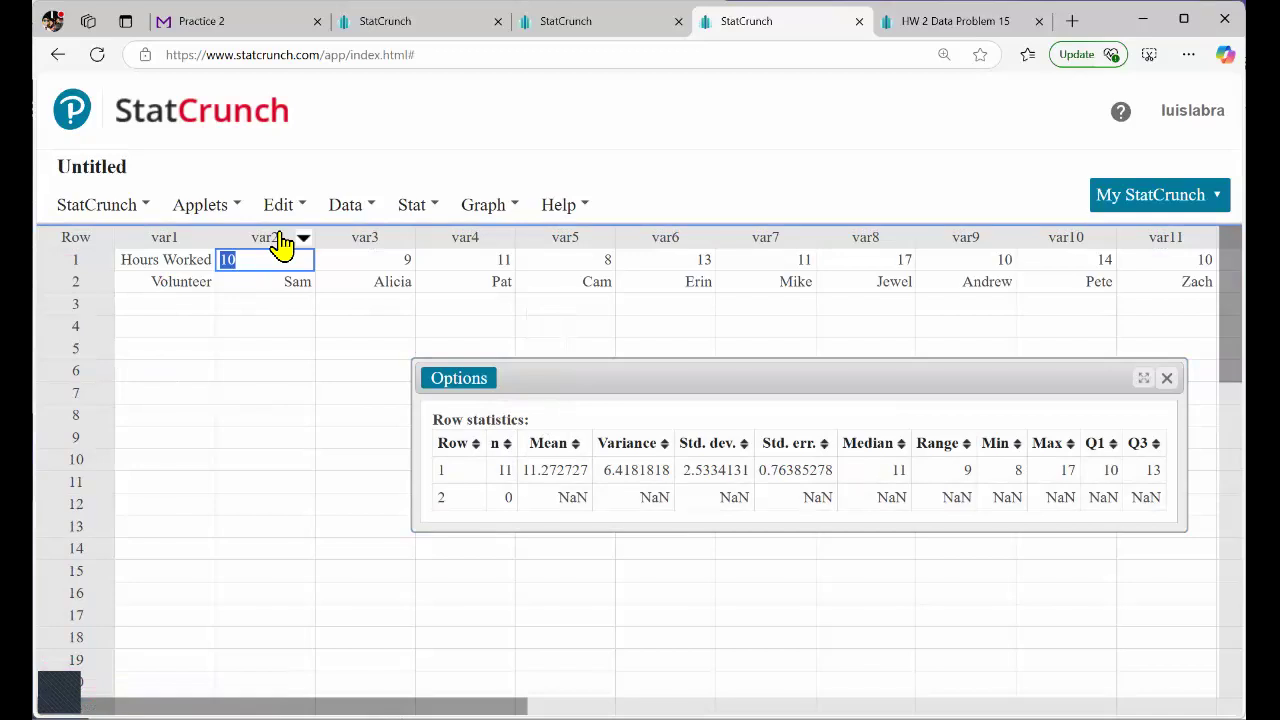
{"action": "scroll", "coordinate": [457, 270], "scroll_direction": "down", "scroll_amount": 3}
{"action": "scroll", "coordinate": [457, 270], "scroll_direction": "up", "scroll_amount": 3}
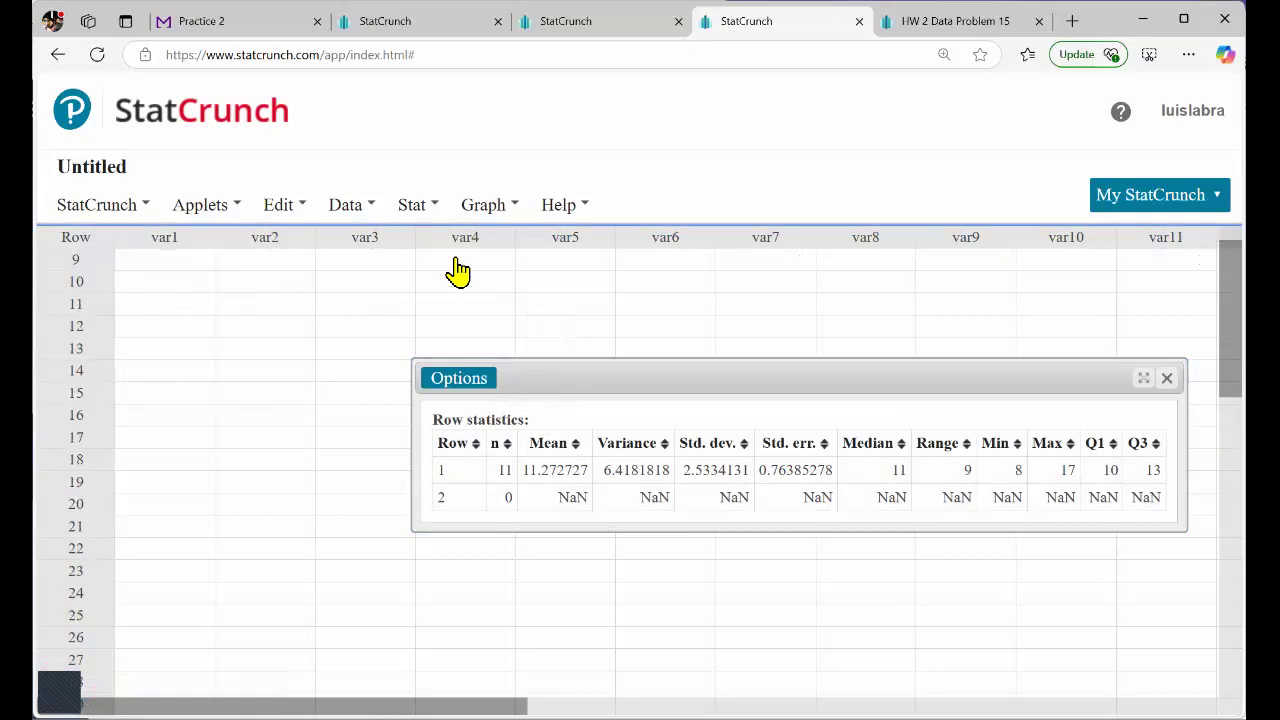
{"action": "scroll", "coordinate": [457, 270], "scroll_direction": "down", "scroll_amount": 3}
{"action": "scroll", "coordinate": [457, 270], "scroll_direction": "up", "scroll_amount": 3}
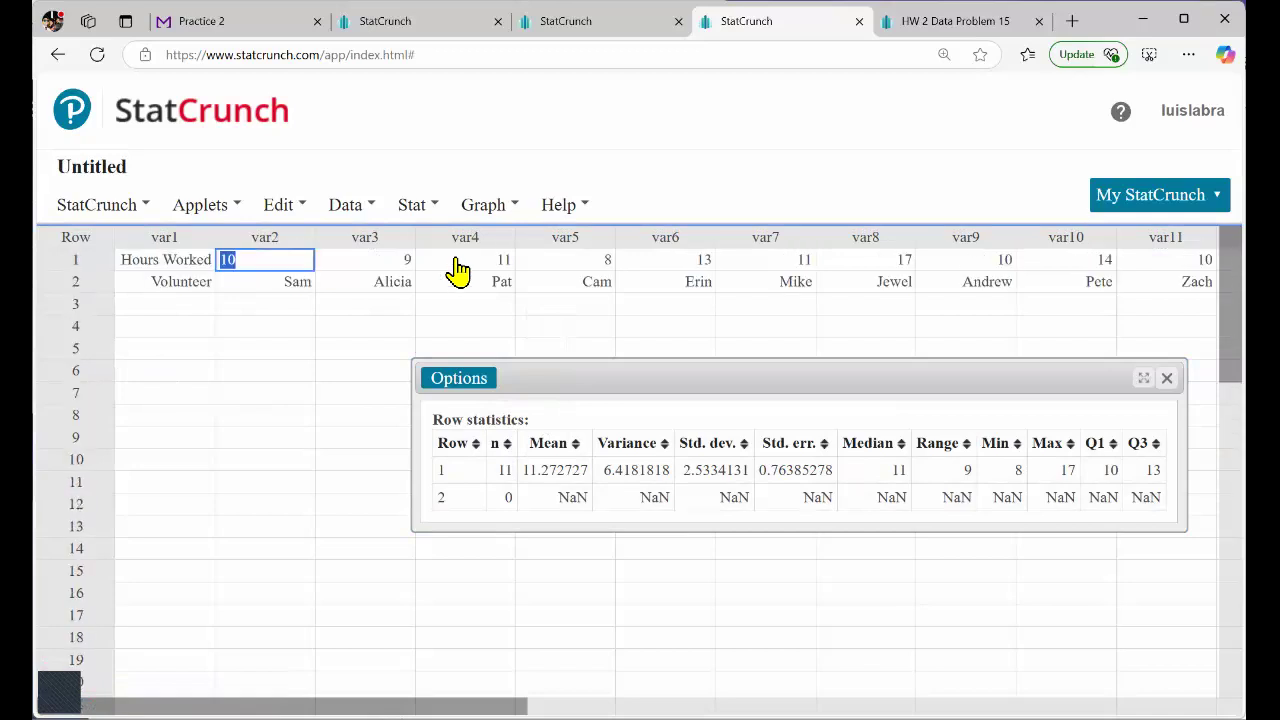
{"action": "scroll", "coordinate": [457, 270], "scroll_direction": "right", "scroll_amount": 3}
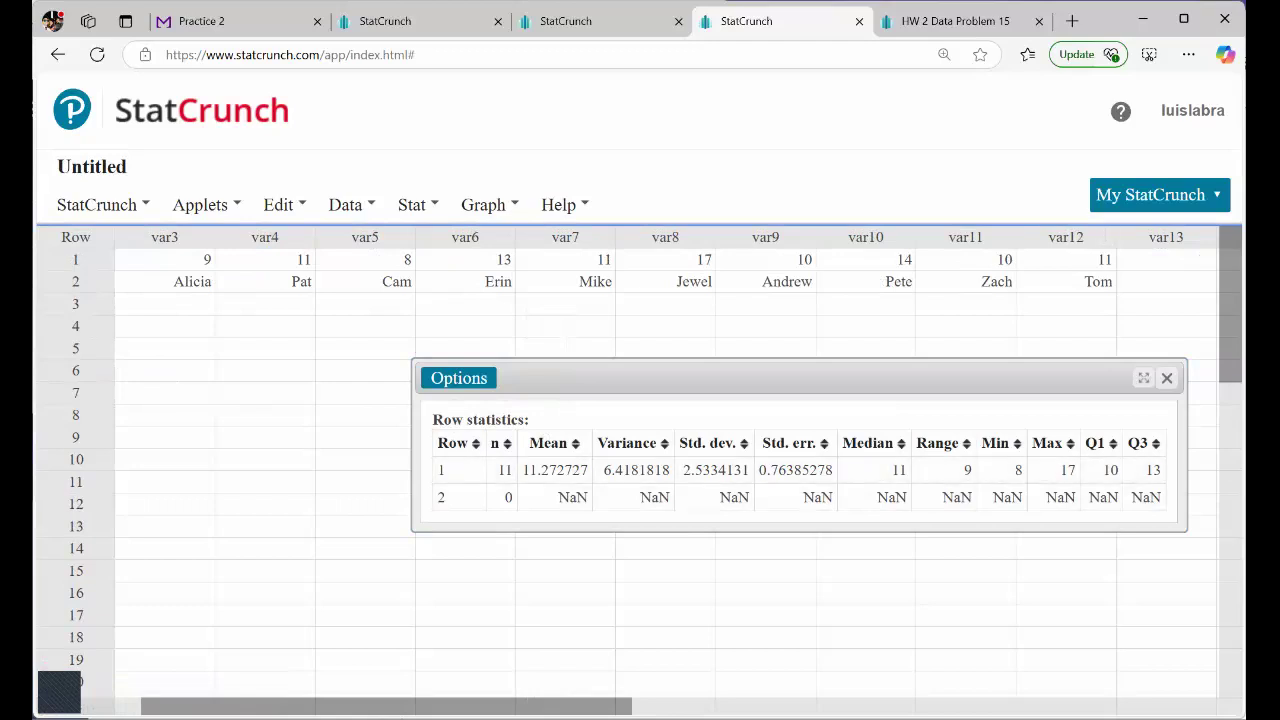
{"action": "scroll", "coordinate": [457, 270], "scroll_direction": "left", "scroll_amount": 3}
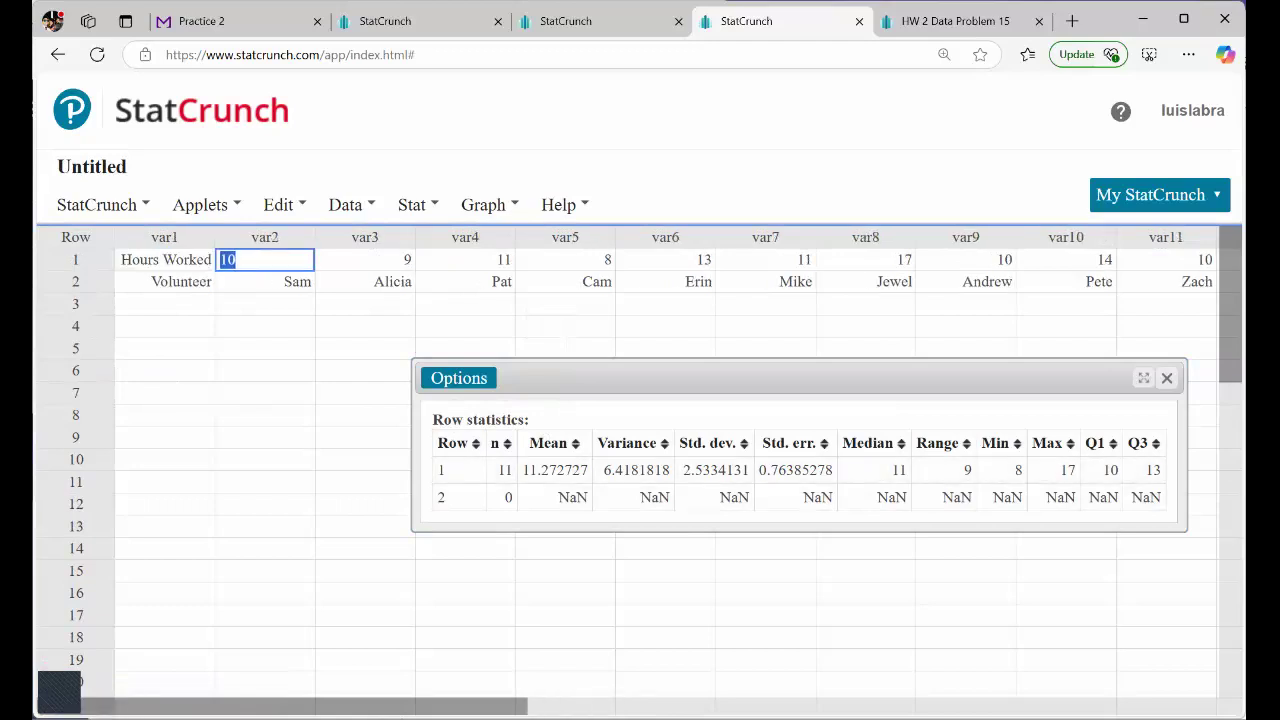
{"action": "left_click", "coordinate": [156, 269]}
{"action": "left_click_drag", "start_coordinate": [250, 265], "coordinate": [1240, 262]}
{"action": "left_click", "coordinate": [366, 328]}
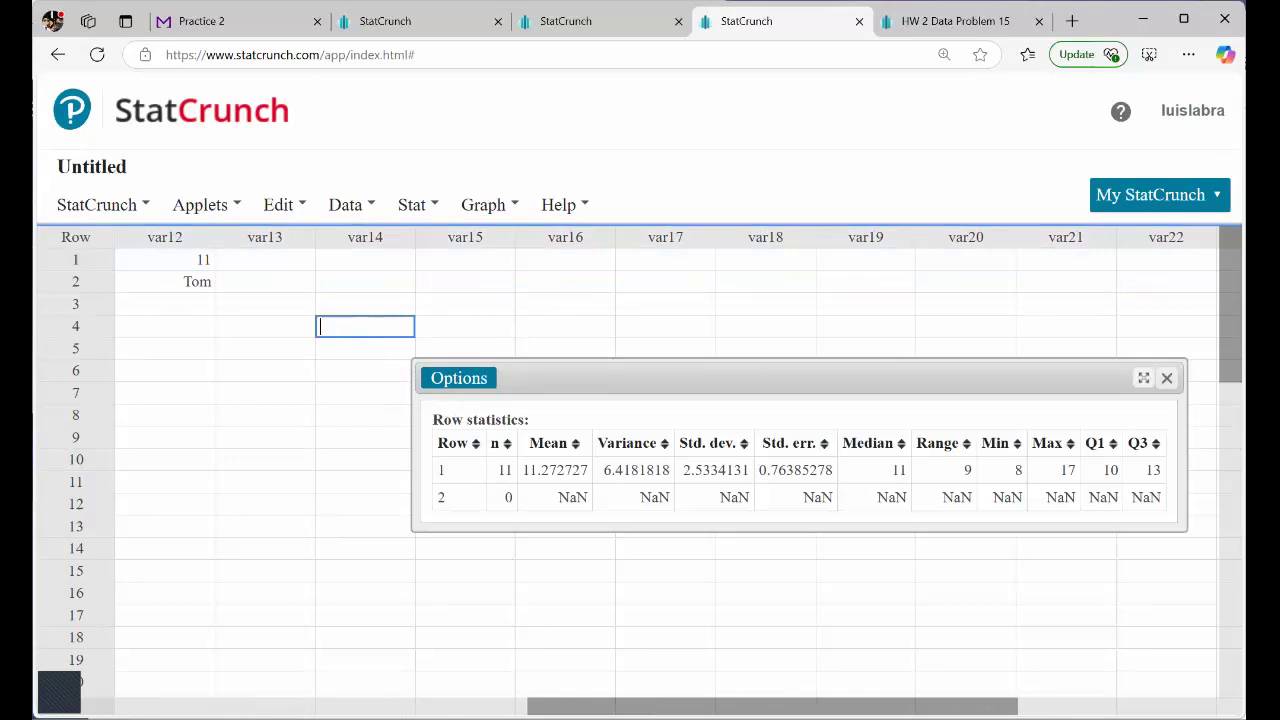
Reload StatCrunch for a blank data table and paste the Question 19 table again starting at var1 row 1.
{"action": "left_click_drag", "start_coordinate": [459, 378], "coordinate": [100, 204]}
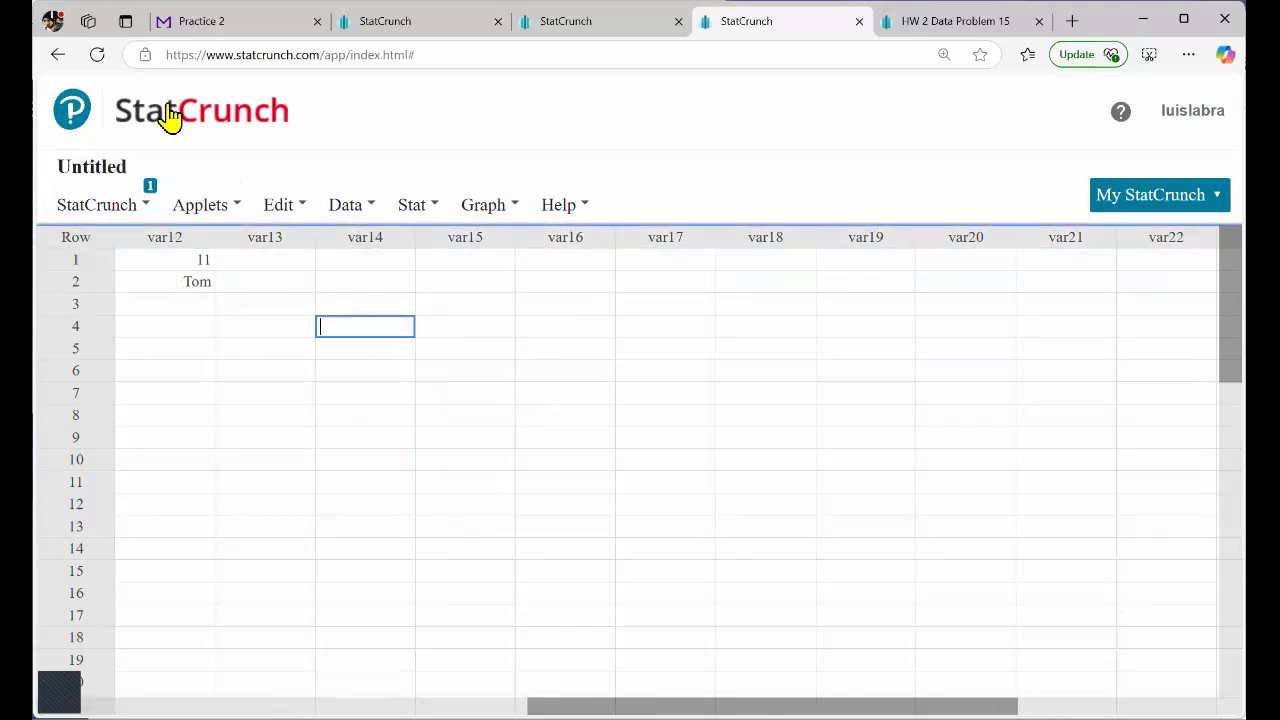
{"action": "left_click", "coordinate": [97, 55]}
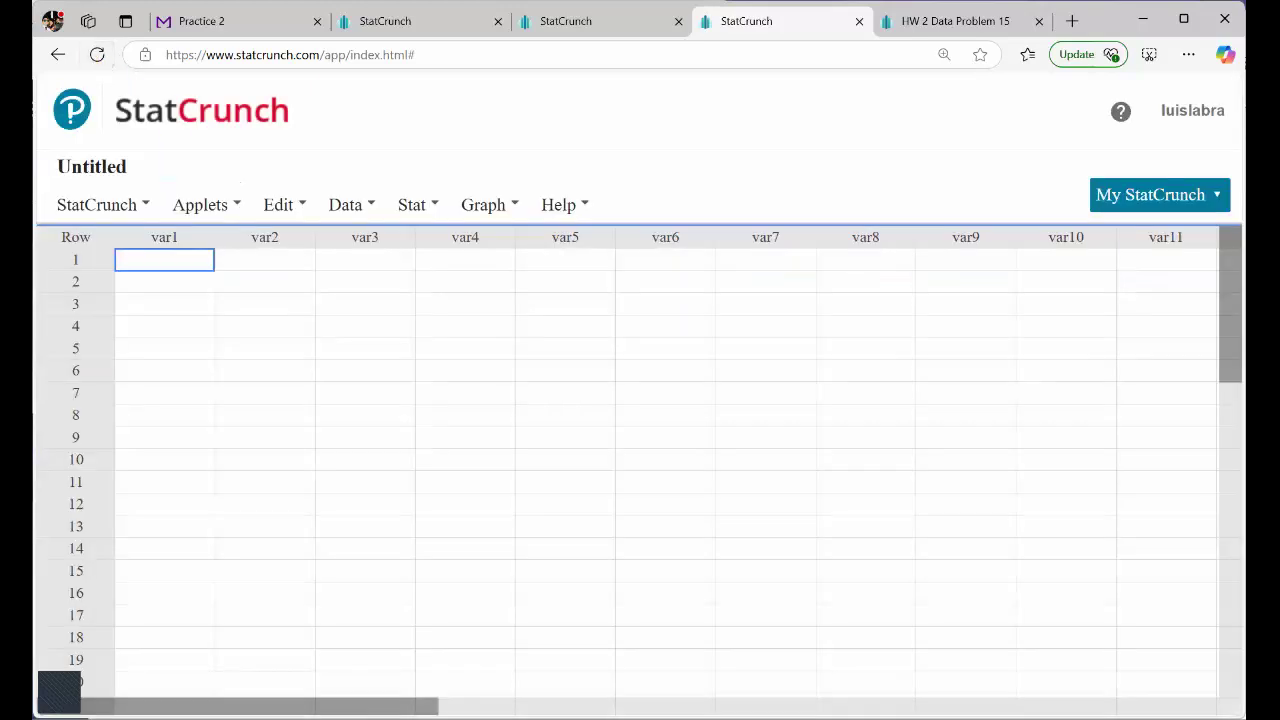
{"action": "key", "text": "ctrl+v"}
{"action": "left_click", "coordinate": [365, 460]}
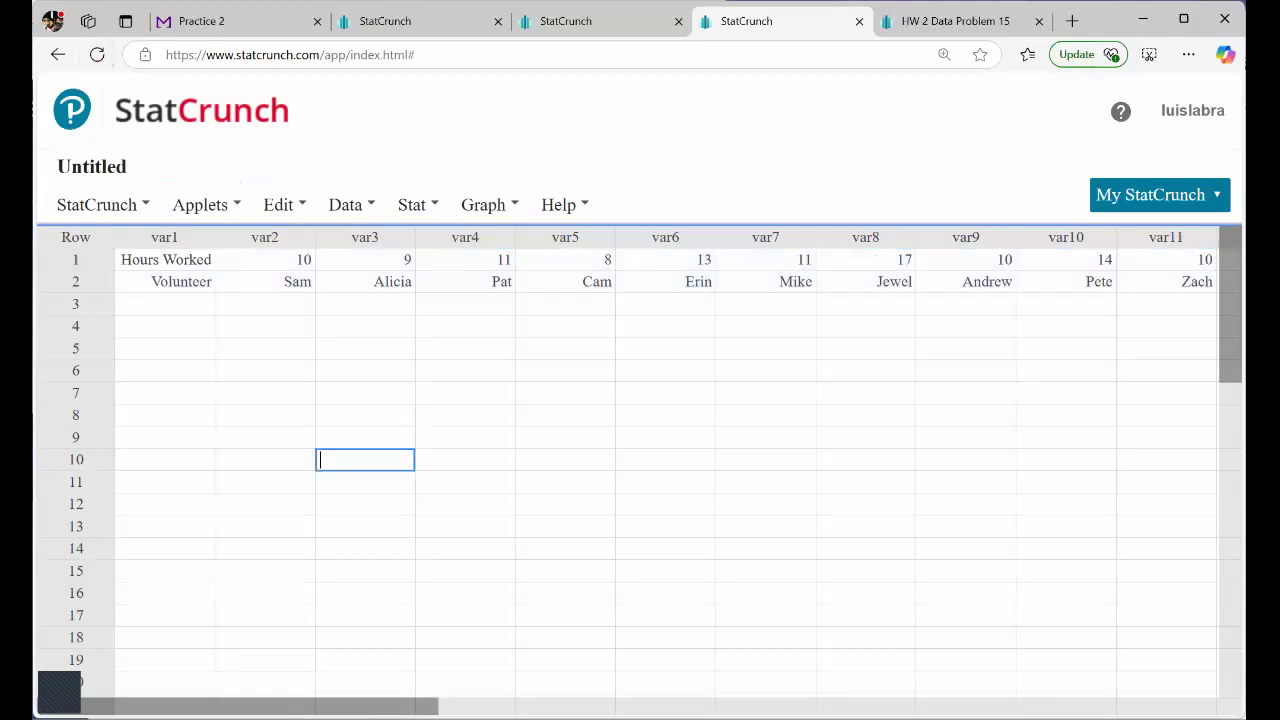
Transpose the columns holding the Hours Worked and Volunteer rows, opening the result in a new data table.
{"action": "left_click", "coordinate": [186, 265]}
{"action": "left_click", "coordinate": [181, 285]}
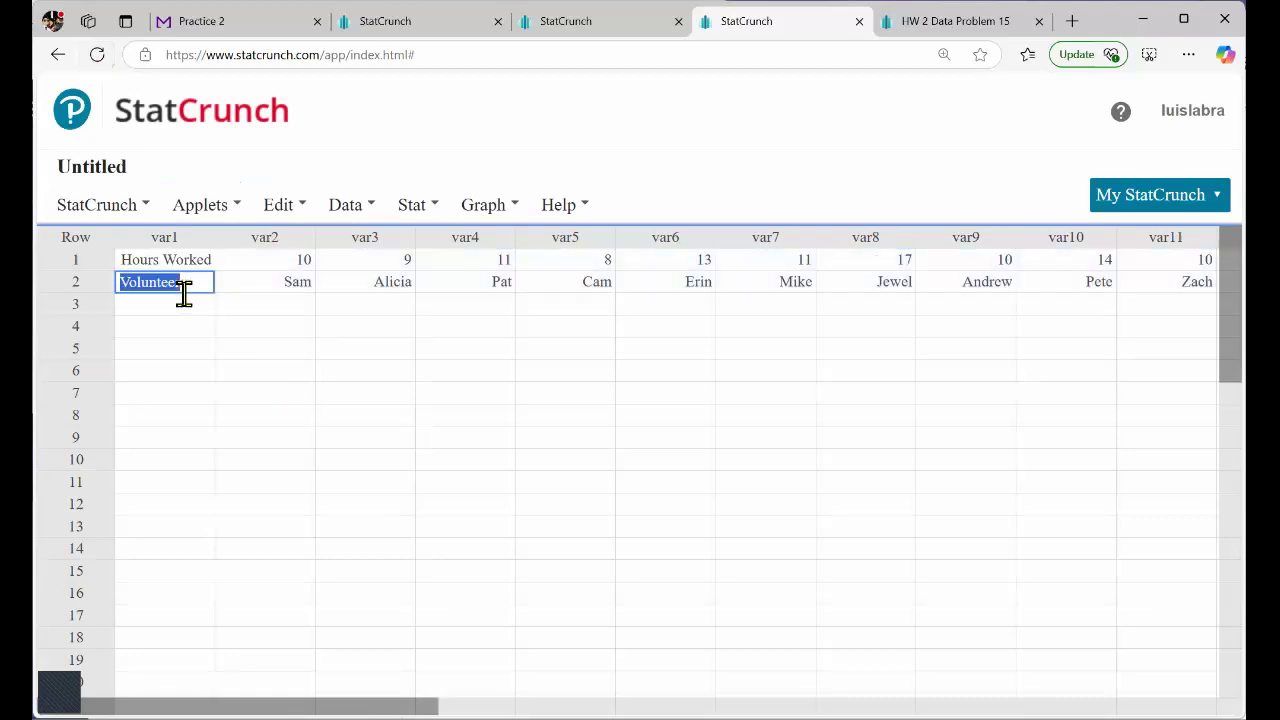
{"action": "key", "text": "Up"}
{"action": "key", "text": "Down"}
{"action": "left_click", "coordinate": [352, 212]}
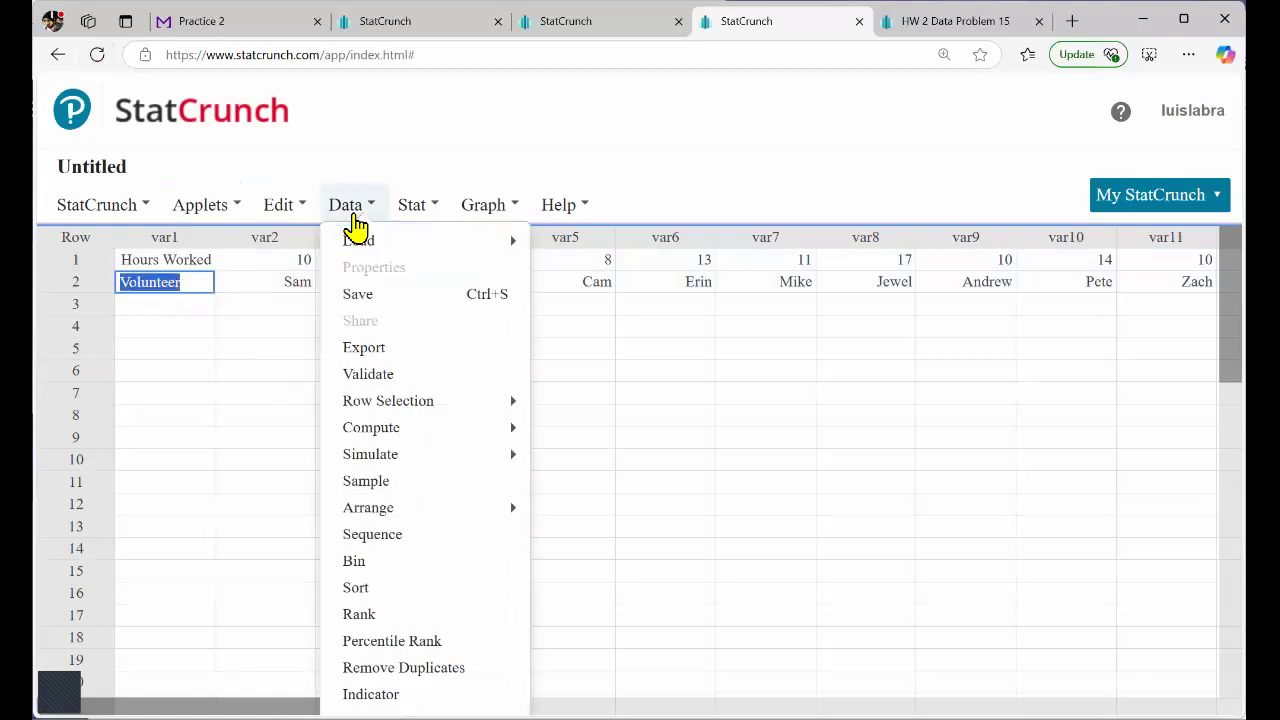
{"action": "mouse_move", "coordinate": [400, 427]}
{"action": "mouse_move", "coordinate": [400, 507]}
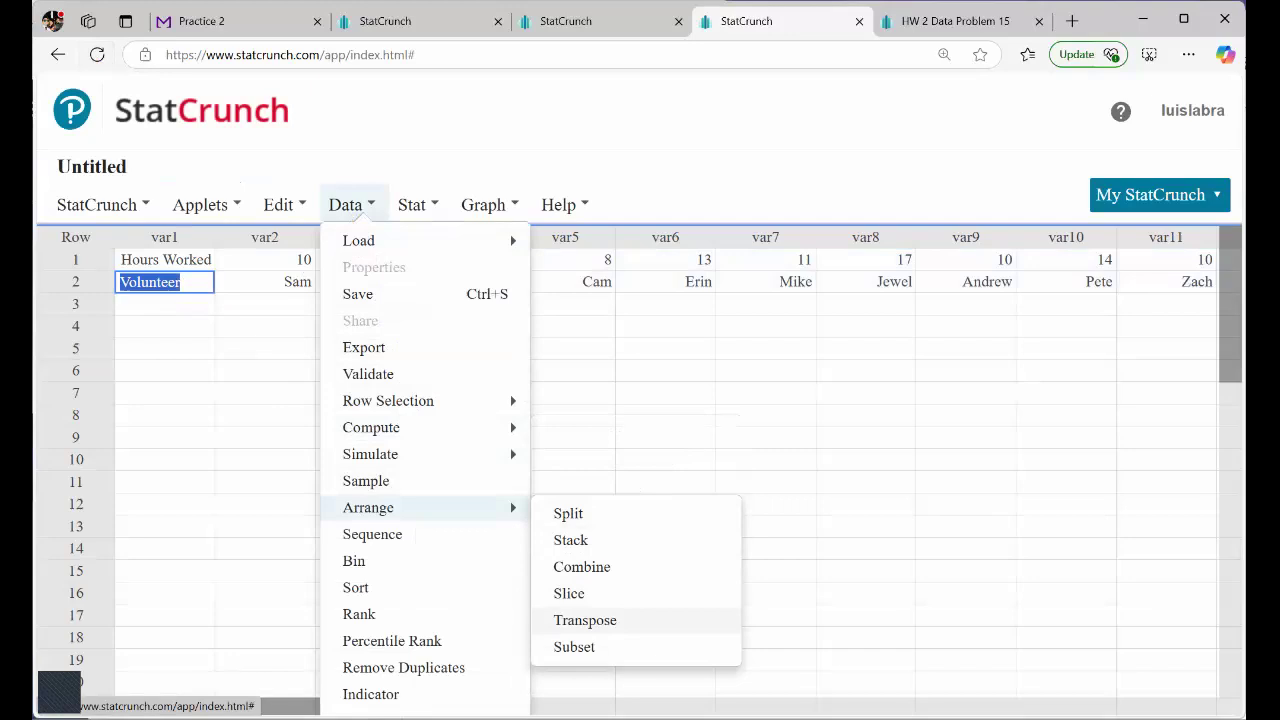
{"action": "left_click", "coordinate": [585, 620]}
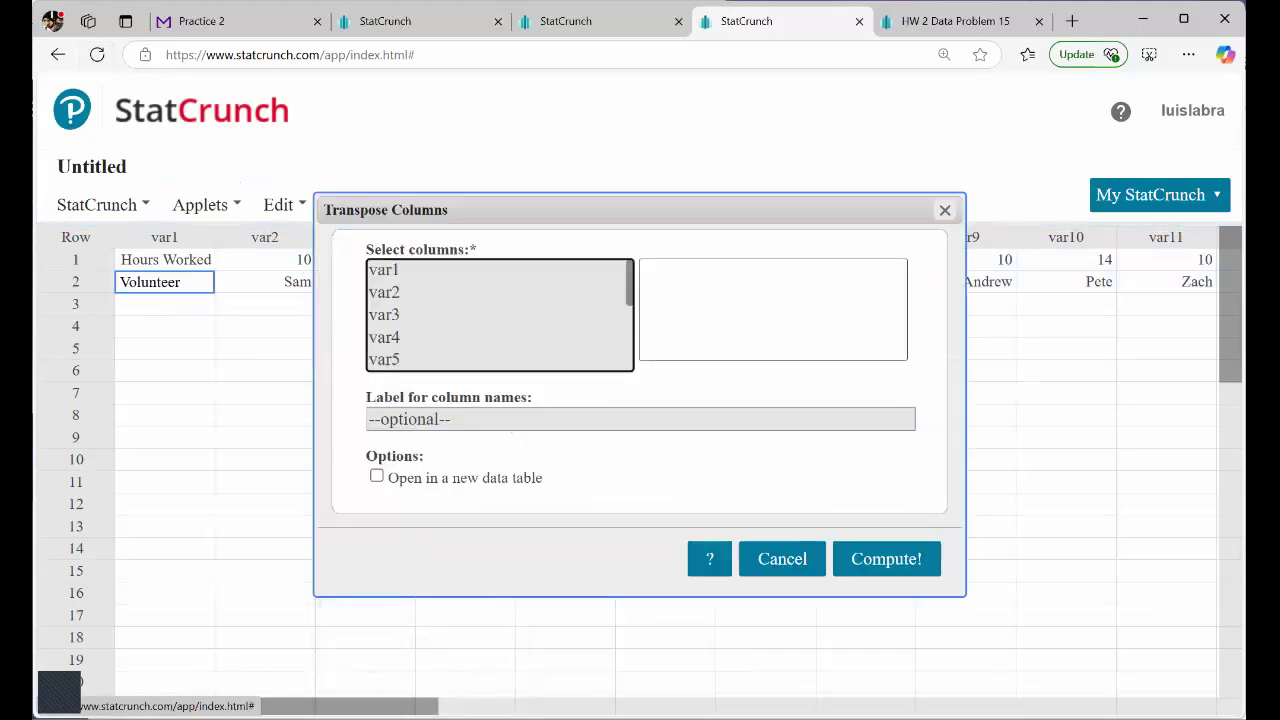
{"action": "left_click_drag", "start_coordinate": [435, 285], "coordinate": [420, 372]}
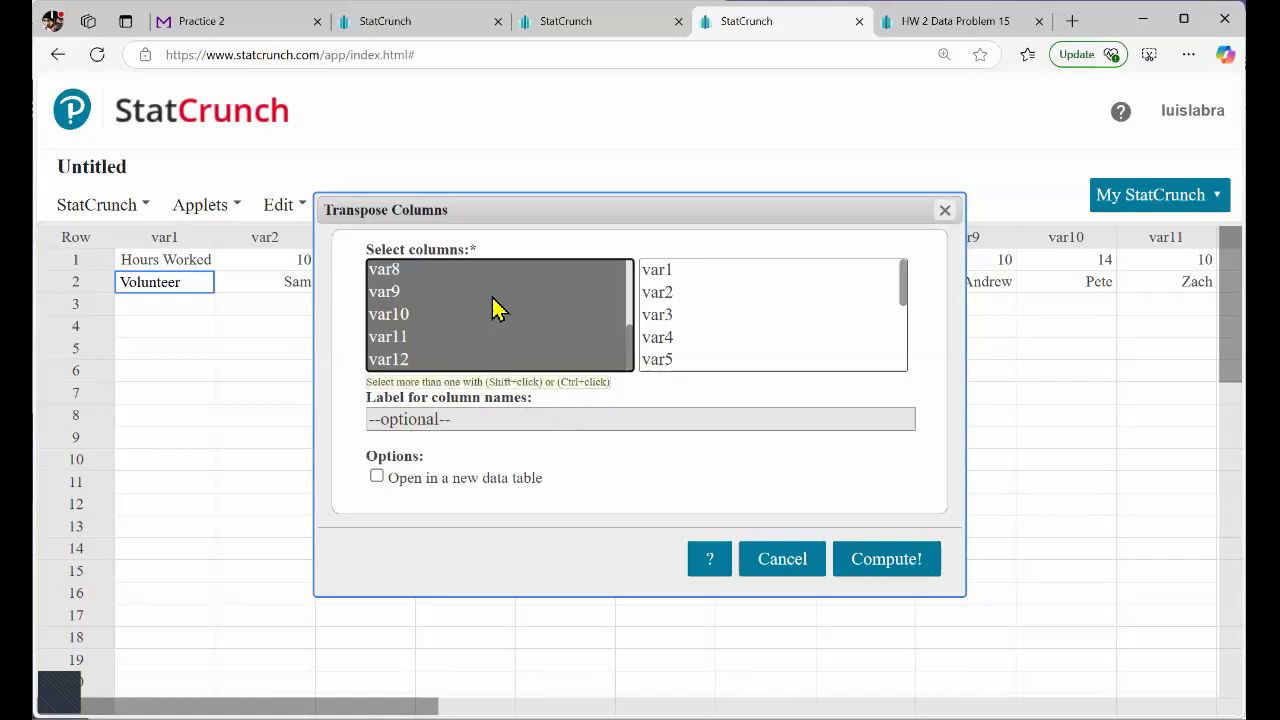
{"action": "left_click", "coordinate": [377, 476]}
{"action": "left_click", "coordinate": [886, 558]}
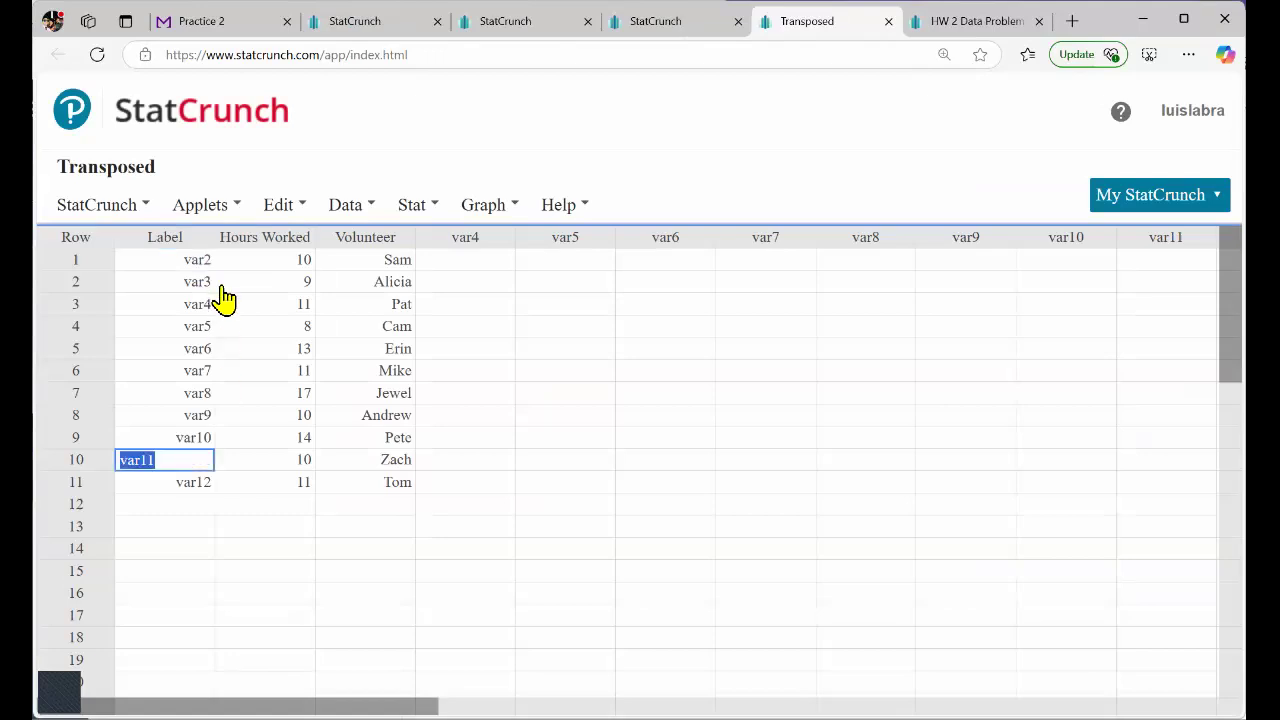
Review the Label column of the transposed table, from its header through the variable names.
{"action": "left_click", "coordinate": [168, 248]}
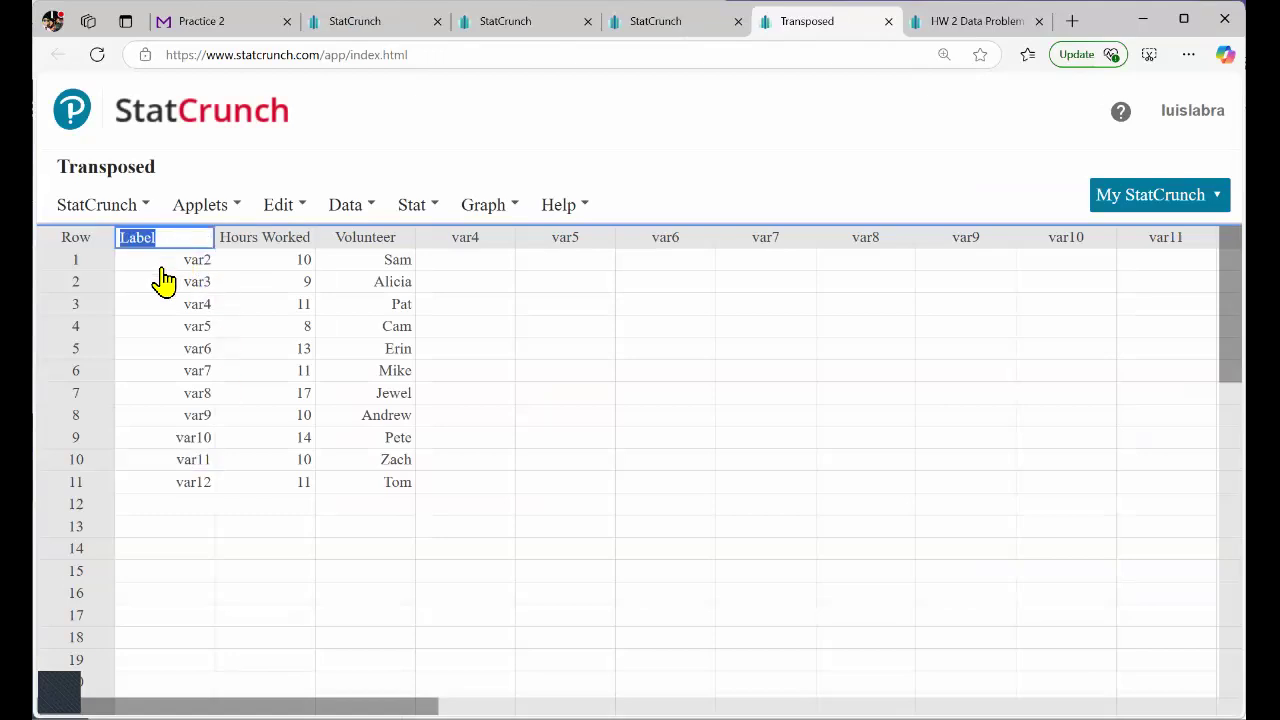
{"action": "key", "text": "Return"}
{"action": "left_click", "coordinate": [165, 283]}
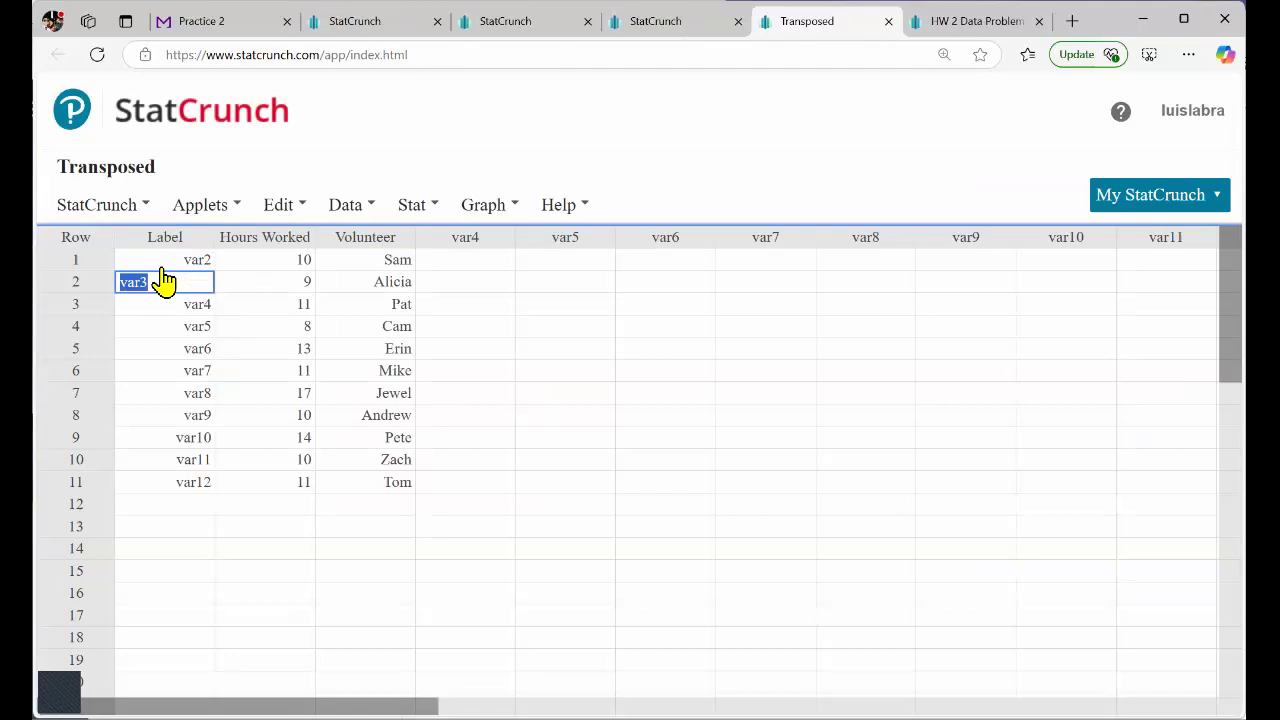
{"action": "key", "text": "Return"}
{"action": "key", "text": "Return"}
{"action": "key", "text": "Return"}
{"action": "key", "text": "Return"}
{"action": "key", "text": "Return"}
{"action": "key", "text": "Return"}
{"action": "key", "text": "Return"}
{"action": "key", "text": "Return"}
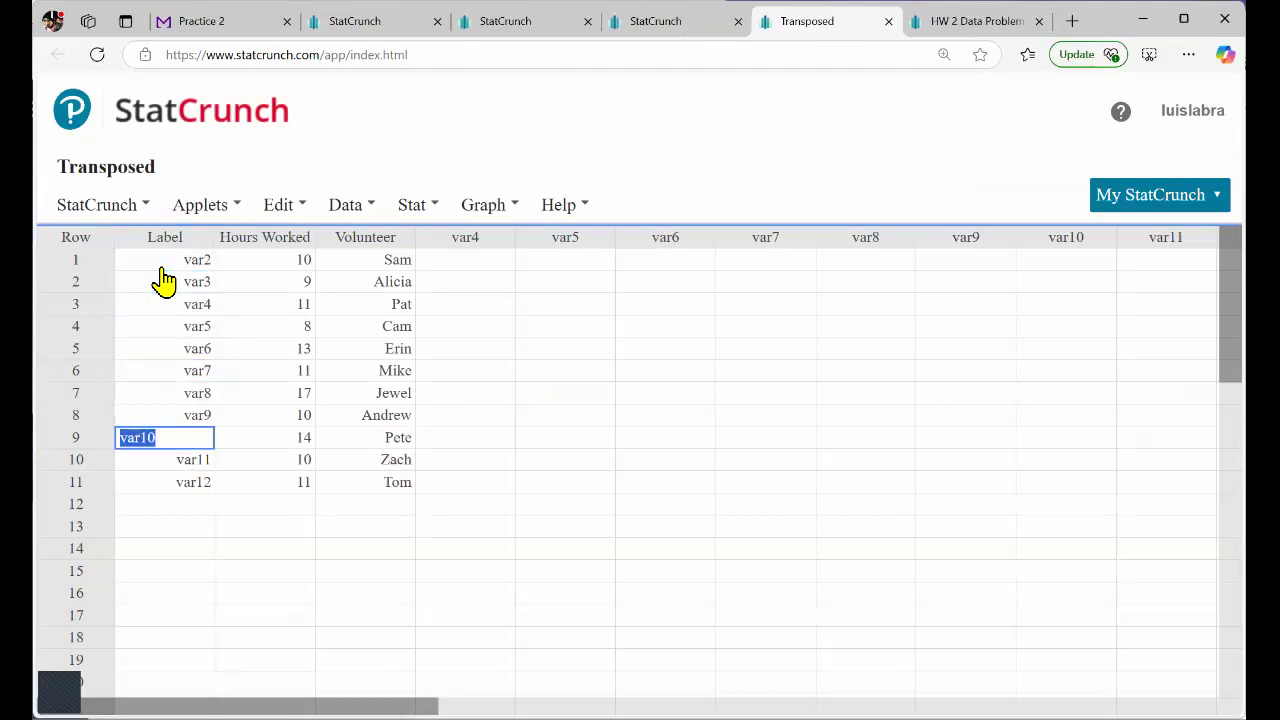
Review the Hours Worked column in the transposed table from its header through row 11.
{"action": "left_click", "coordinate": [259, 249]}
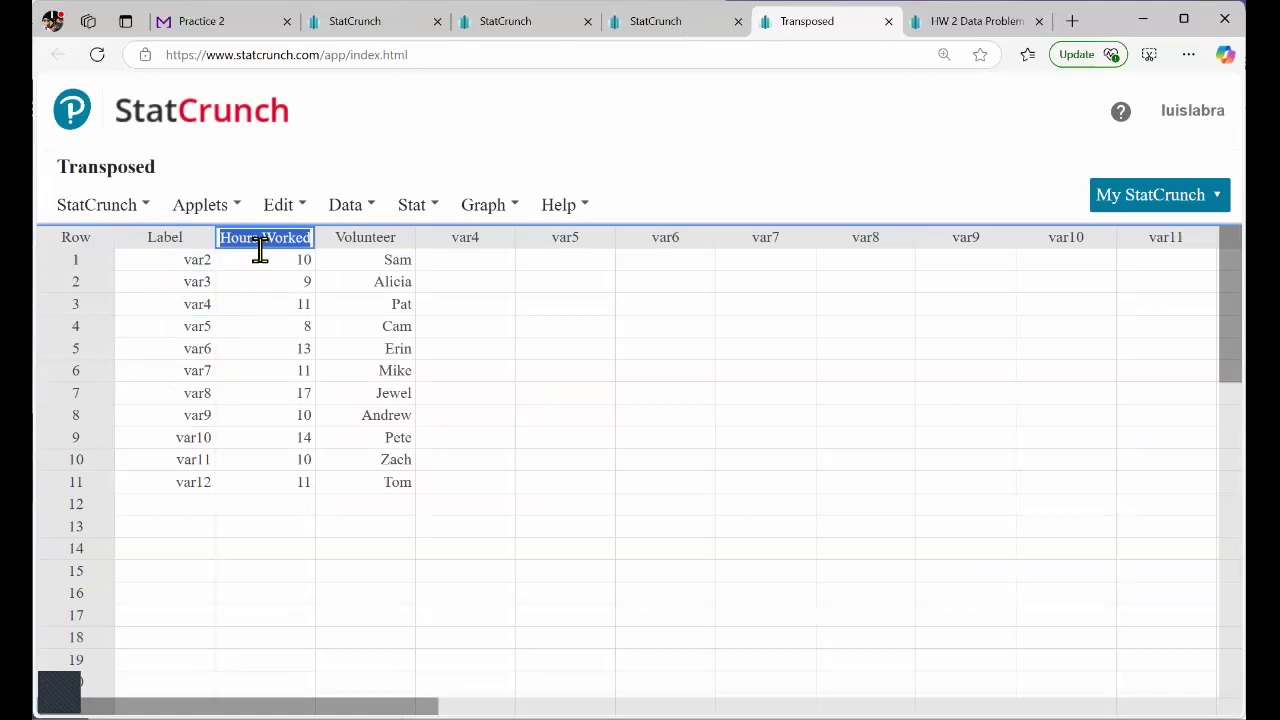
{"action": "left_click", "coordinate": [257, 259]}
{"action": "key", "text": "Return"}
{"action": "key", "text": "Return"}
{"action": "key", "text": "Return"}
{"action": "key", "text": "Return"}
{"action": "key", "text": "Return"}
{"action": "key", "text": "Return"}
{"action": "key", "text": "Return"}
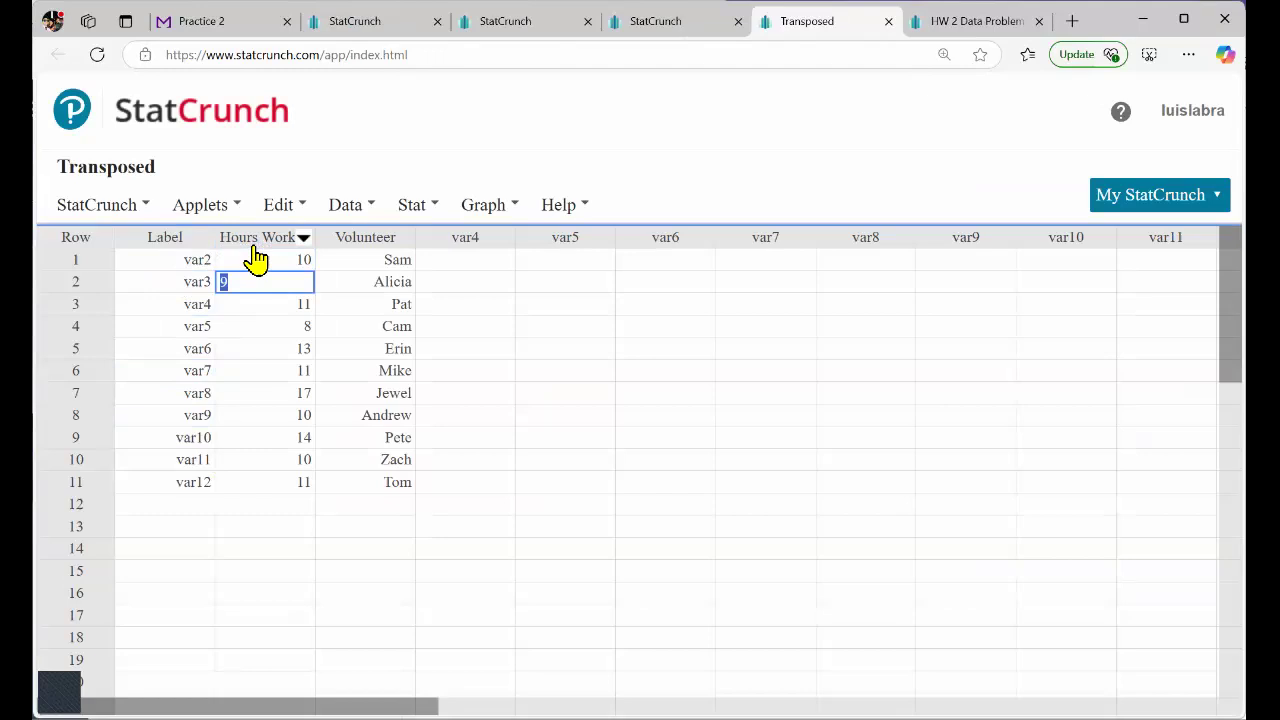
{"action": "key", "text": "Return"}
{"action": "key", "text": "Return"}
{"action": "key", "text": "Return"}
{"action": "key", "text": "Return"}
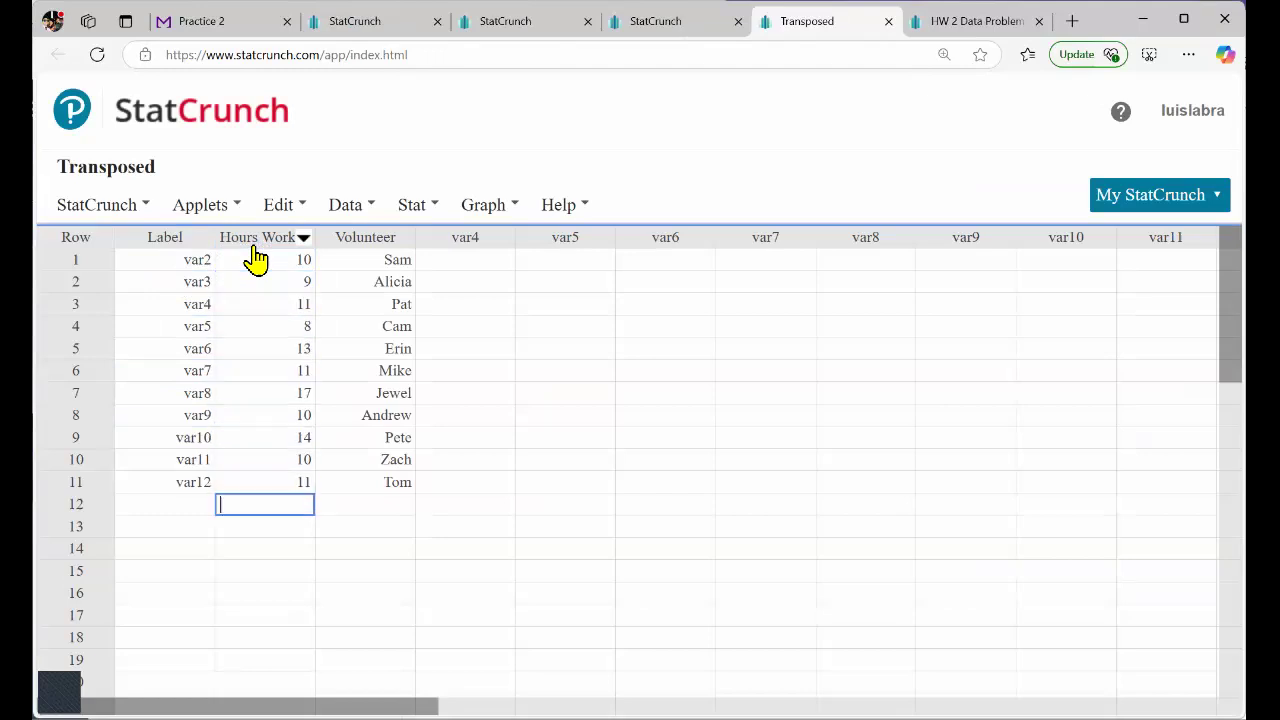
{"action": "key", "text": "Up"}
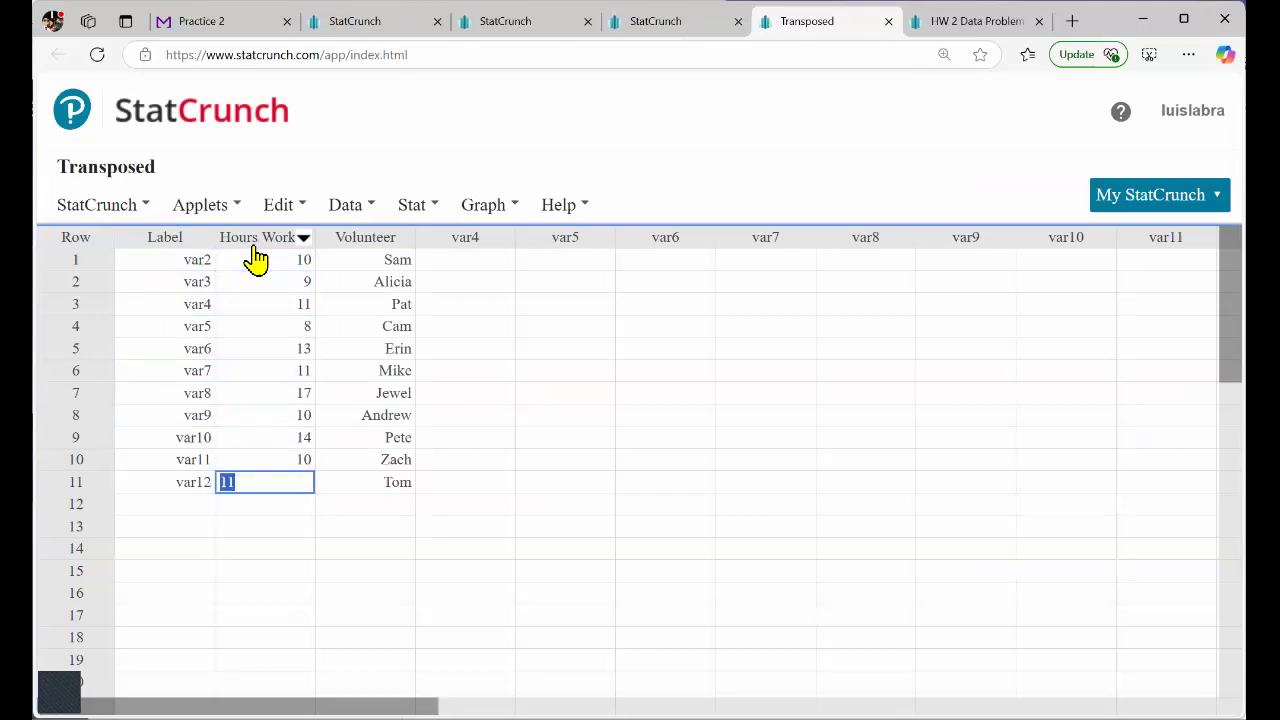
Review the Volunteer column in the transposed table from its header through row 11.
{"action": "left_click", "coordinate": [352, 245]}
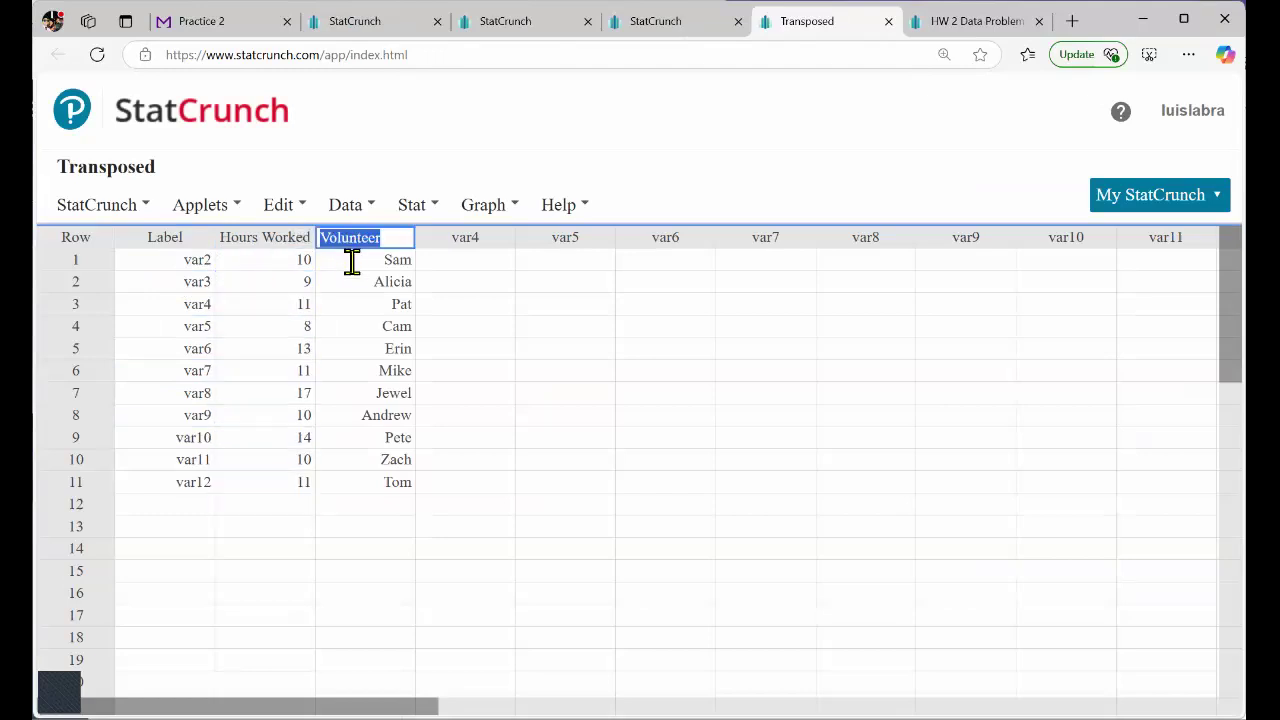
{"action": "left_click", "coordinate": [354, 261]}
{"action": "key", "text": "Down"}
{"action": "key", "text": "Down"}
{"action": "key", "text": "Down"}
{"action": "key", "text": "Down"}
{"action": "key", "text": "Down"}
{"action": "key", "text": "Down"}
{"action": "key", "text": "Down"}
{"action": "key", "text": "Down"}
{"action": "key", "text": "Down"}
{"action": "key", "text": "Down"}
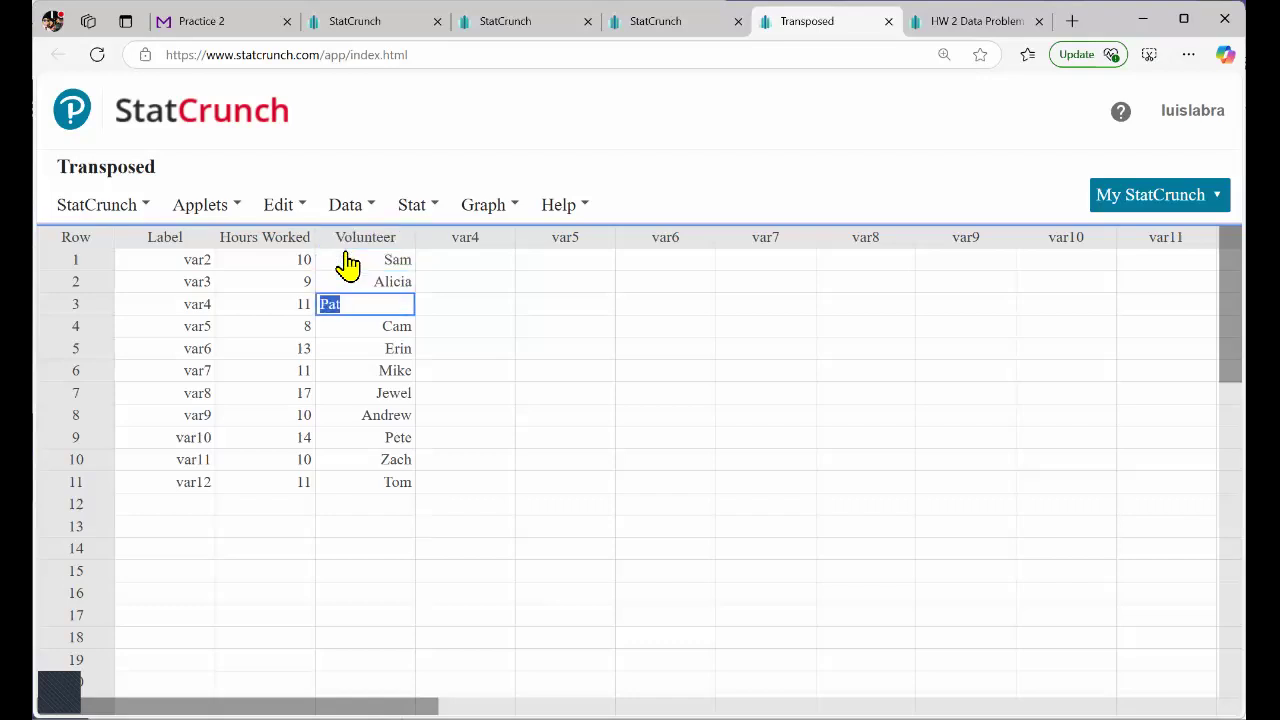
Compute column summary statistics for Hours Worked in the transposed table with the default statistics selected.
{"action": "left_click", "coordinate": [414, 206]}
{"action": "mouse_move", "coordinate": [442, 285]}
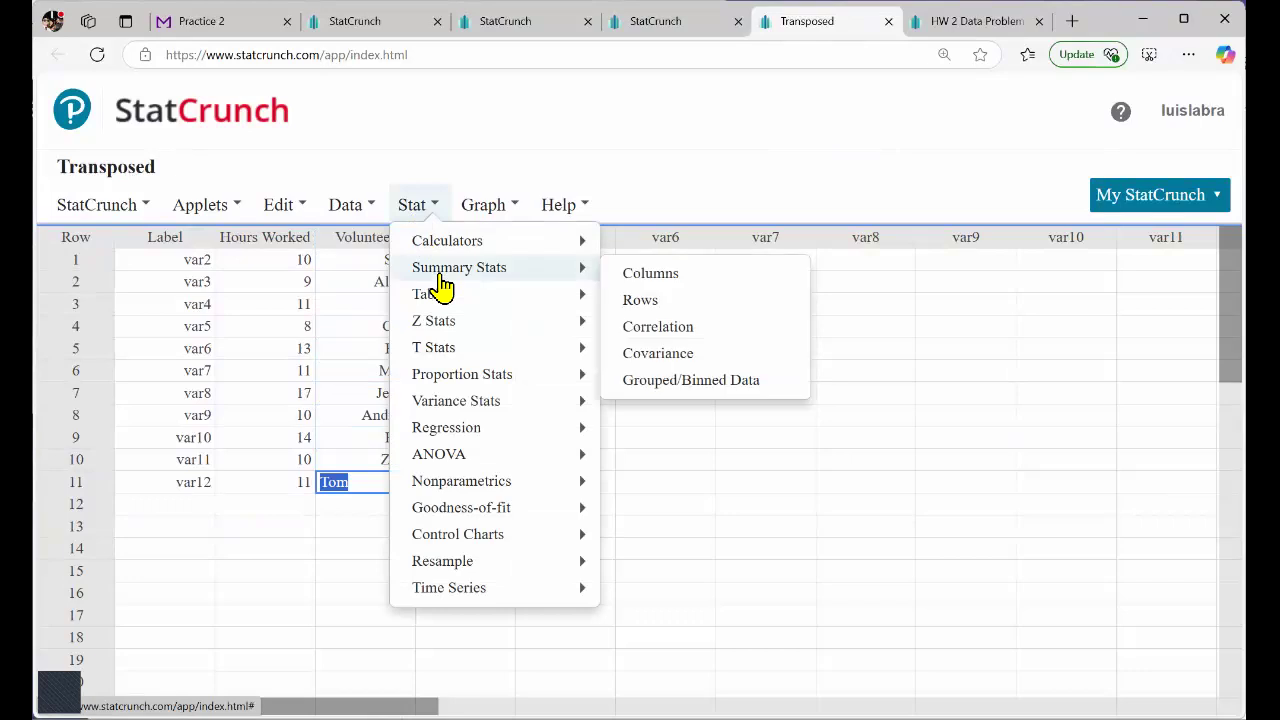
{"action": "left_click", "coordinate": [650, 280]}
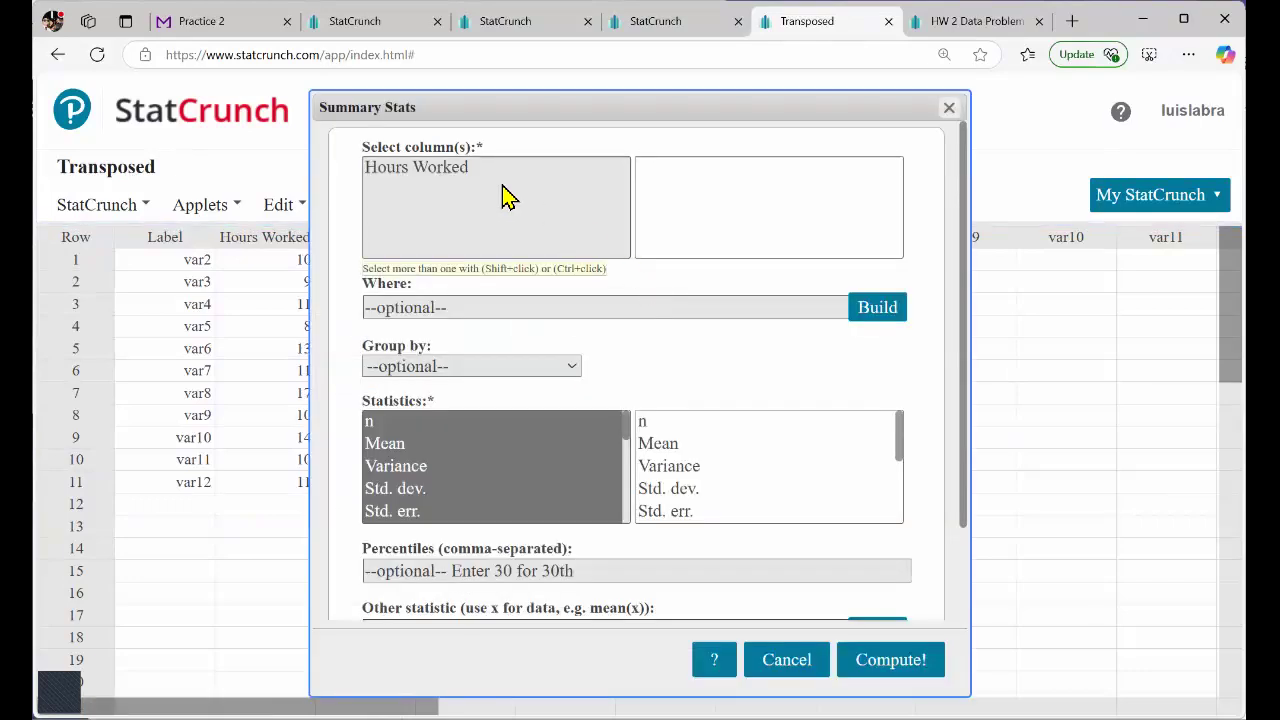
{"action": "left_click", "coordinate": [467, 171]}
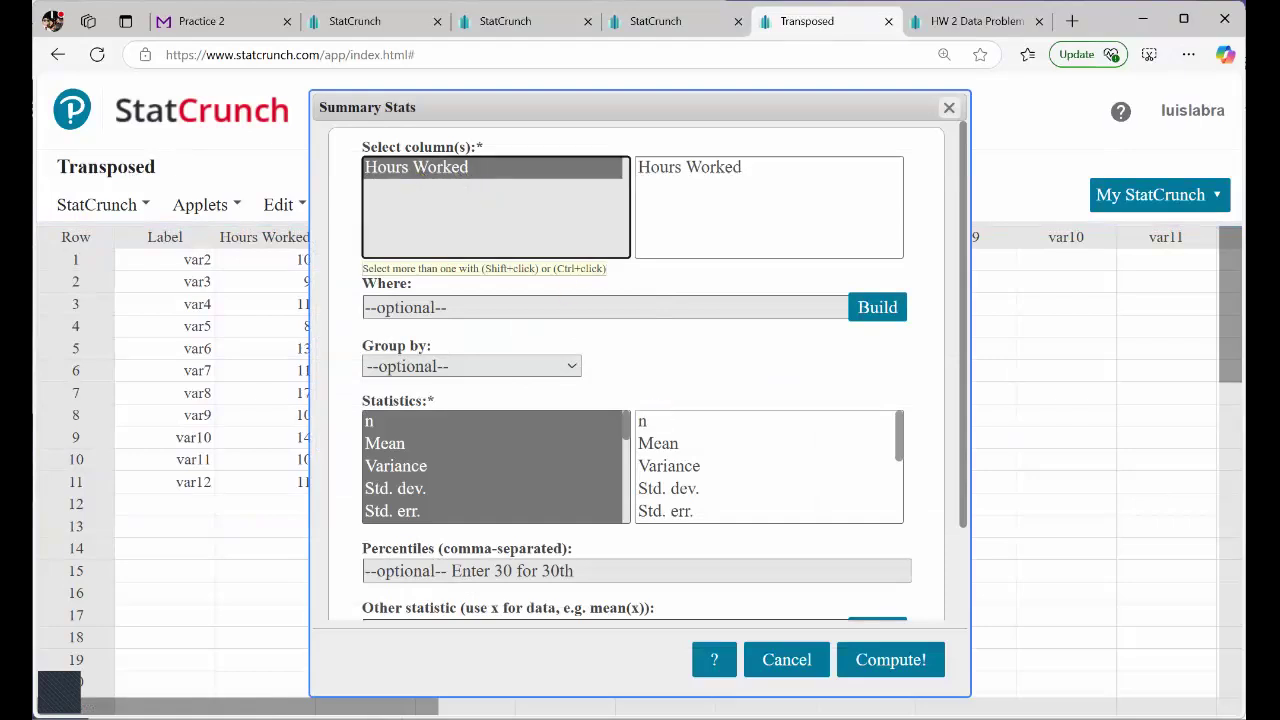
{"action": "left_click", "coordinate": [890, 660]}
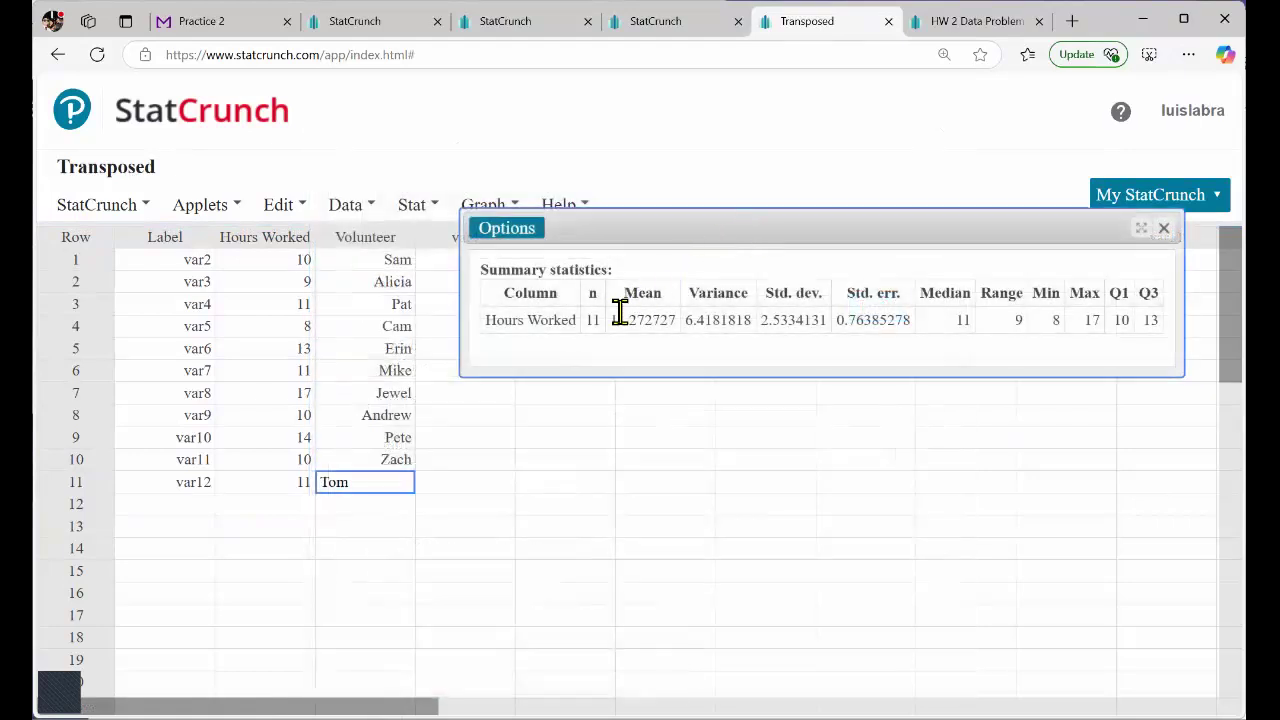
Highlight the Hours Worked summary statistics, move the results window slightly down the table, and clear the highlight.
{"action": "left_click_drag", "start_coordinate": [597, 328], "coordinate": [1130, 322]}
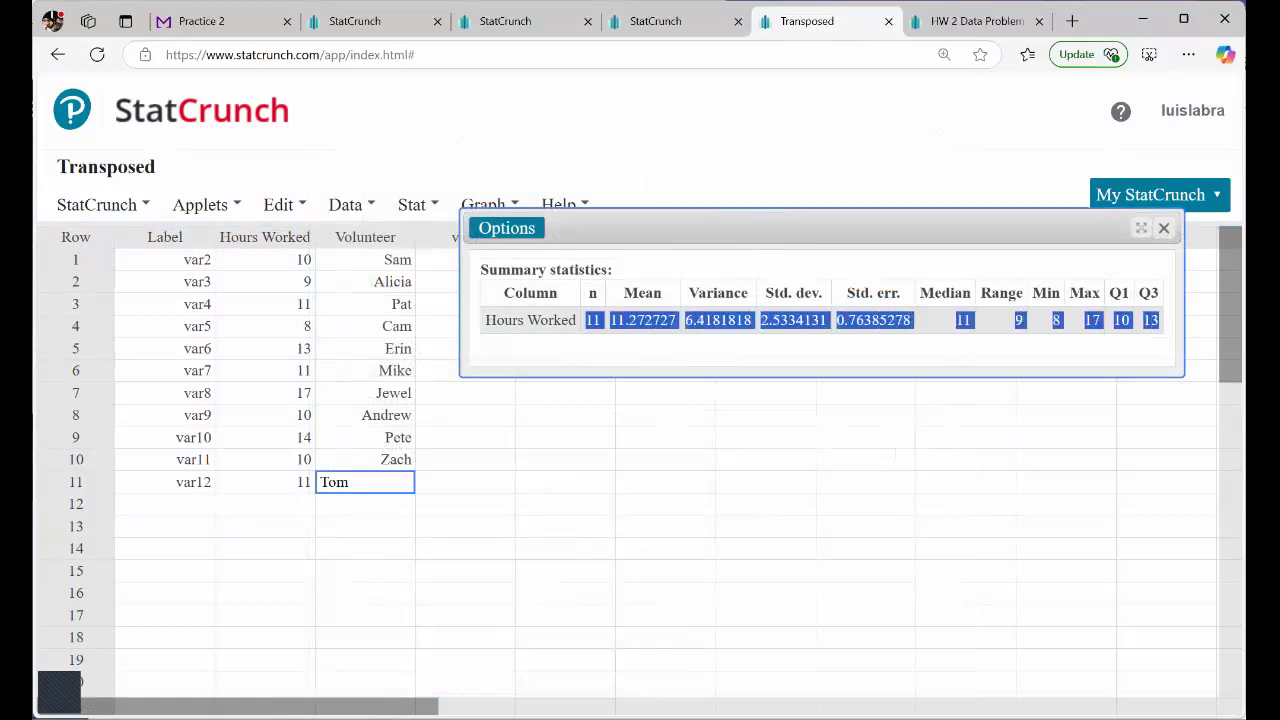
{"action": "left_click_drag", "start_coordinate": [716, 235], "coordinate": [715, 275]}
{"action": "left_click", "coordinate": [700, 323]}
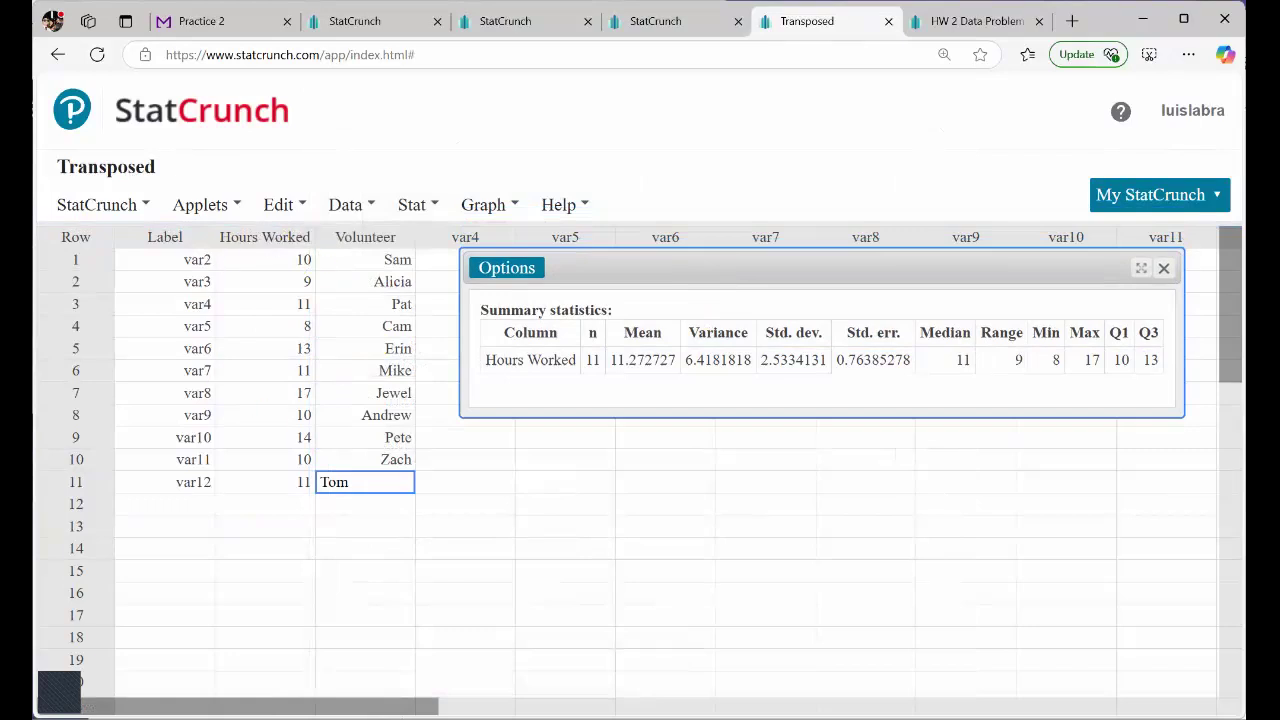
Compare the five-number summary and outlier fields of Question 19 in Practice 2 with the transposed table's summary statistics.
{"action": "left_click", "coordinate": [364, 30]}
{"action": "left_click", "coordinate": [243, 30]}
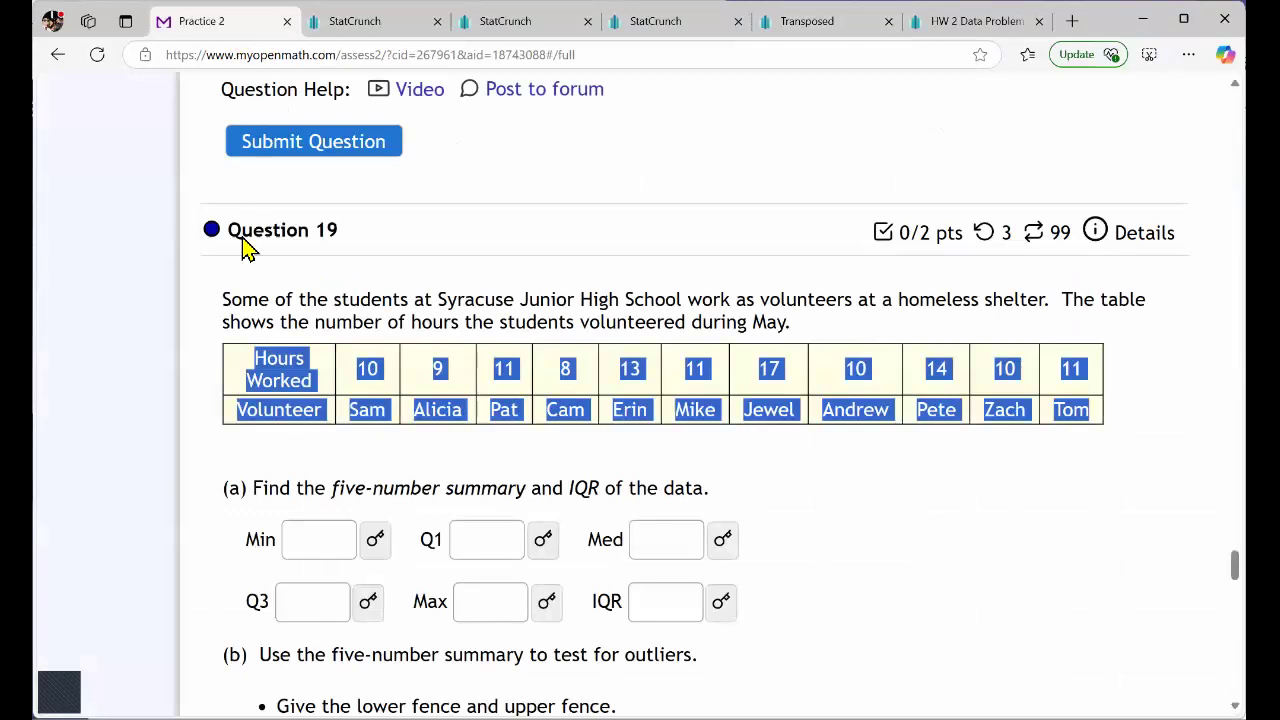
{"action": "scroll", "coordinate": [195, 413], "scroll_direction": "down", "scroll_amount": 5}
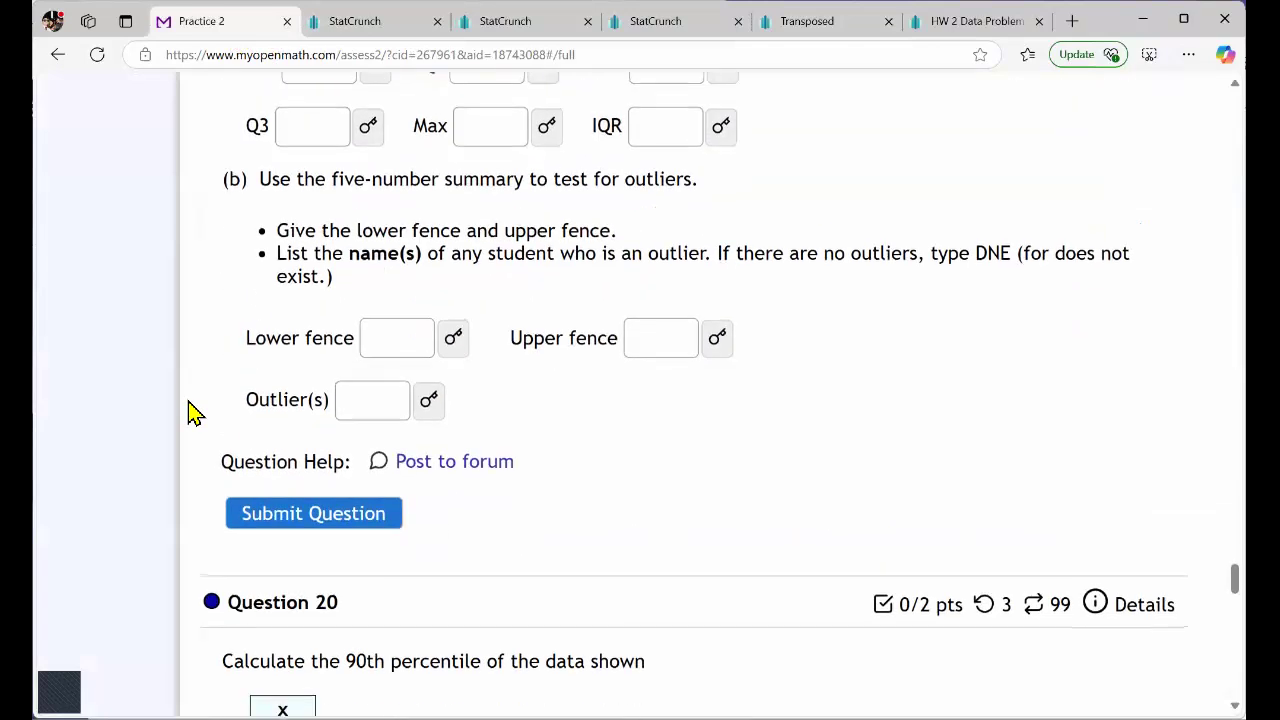
{"action": "scroll", "coordinate": [195, 413], "scroll_direction": "up", "scroll_amount": 3}
{"action": "left_click", "coordinate": [320, 325]}
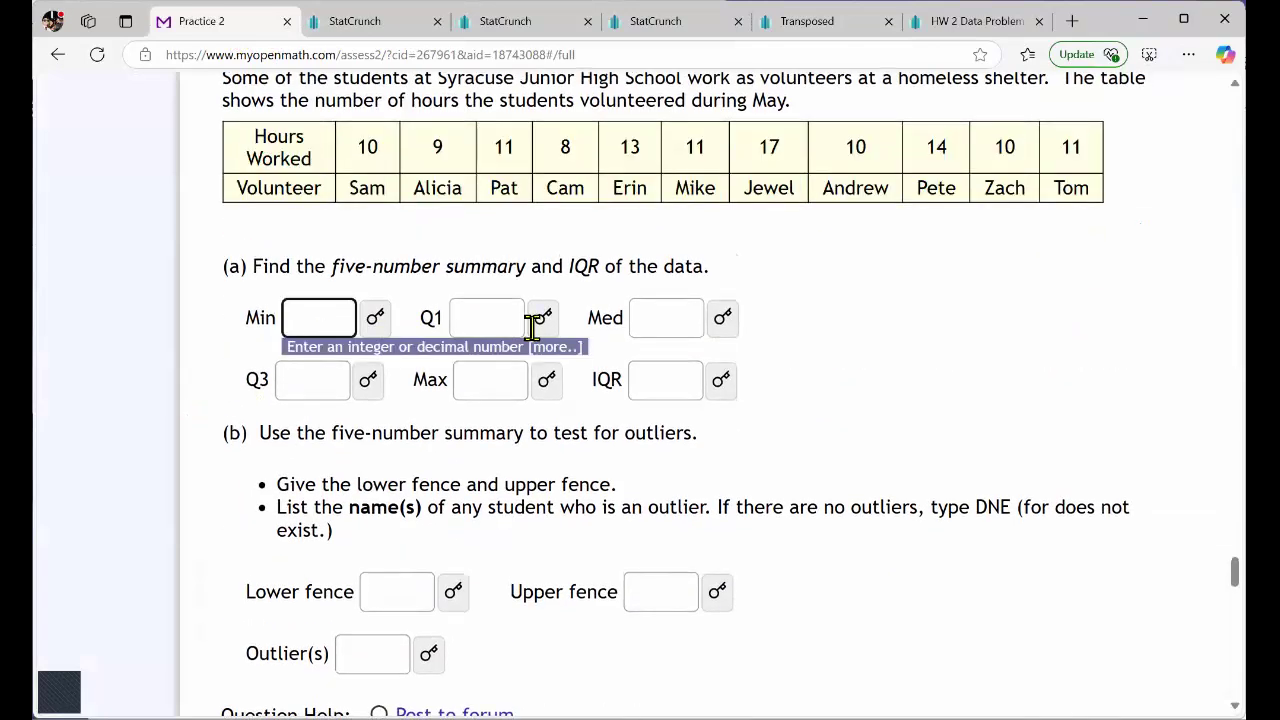
{"action": "left_click", "coordinate": [528, 325]}
{"action": "left_click", "coordinate": [670, 325]}
{"action": "scroll", "coordinate": [670, 330], "scroll_direction": "up", "scroll_amount": 1}
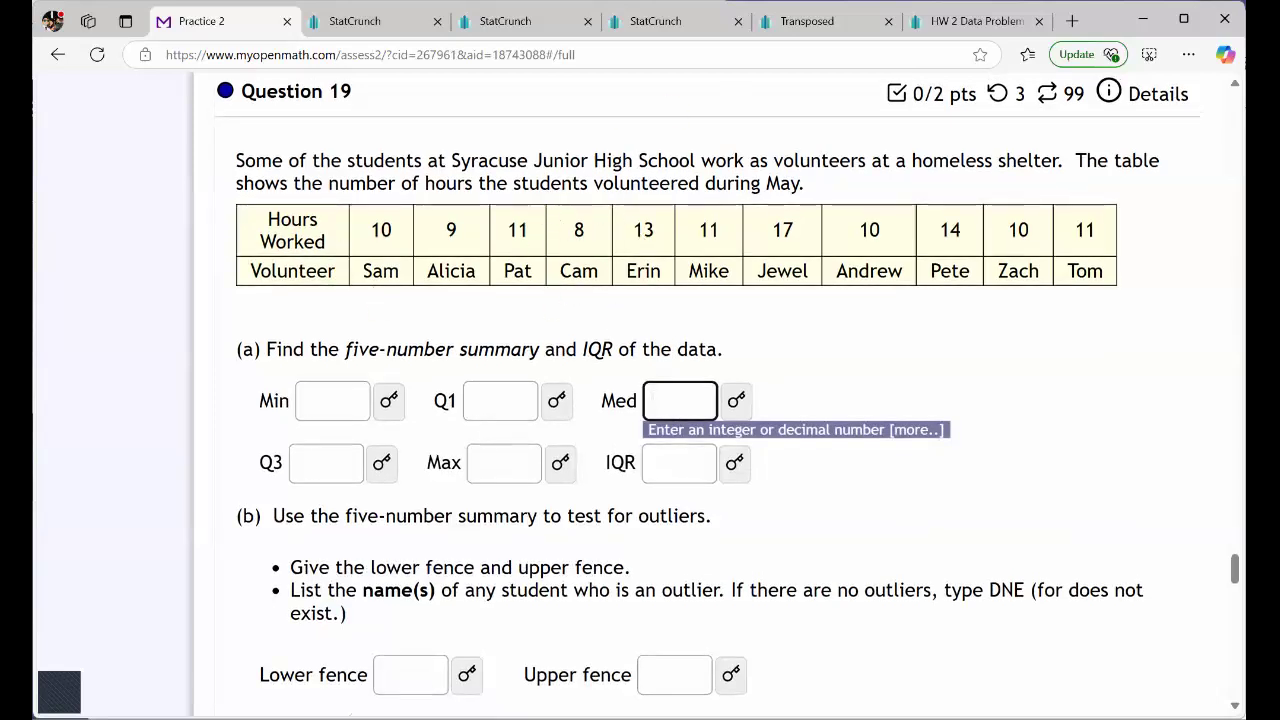
{"action": "left_click", "coordinate": [807, 21]}
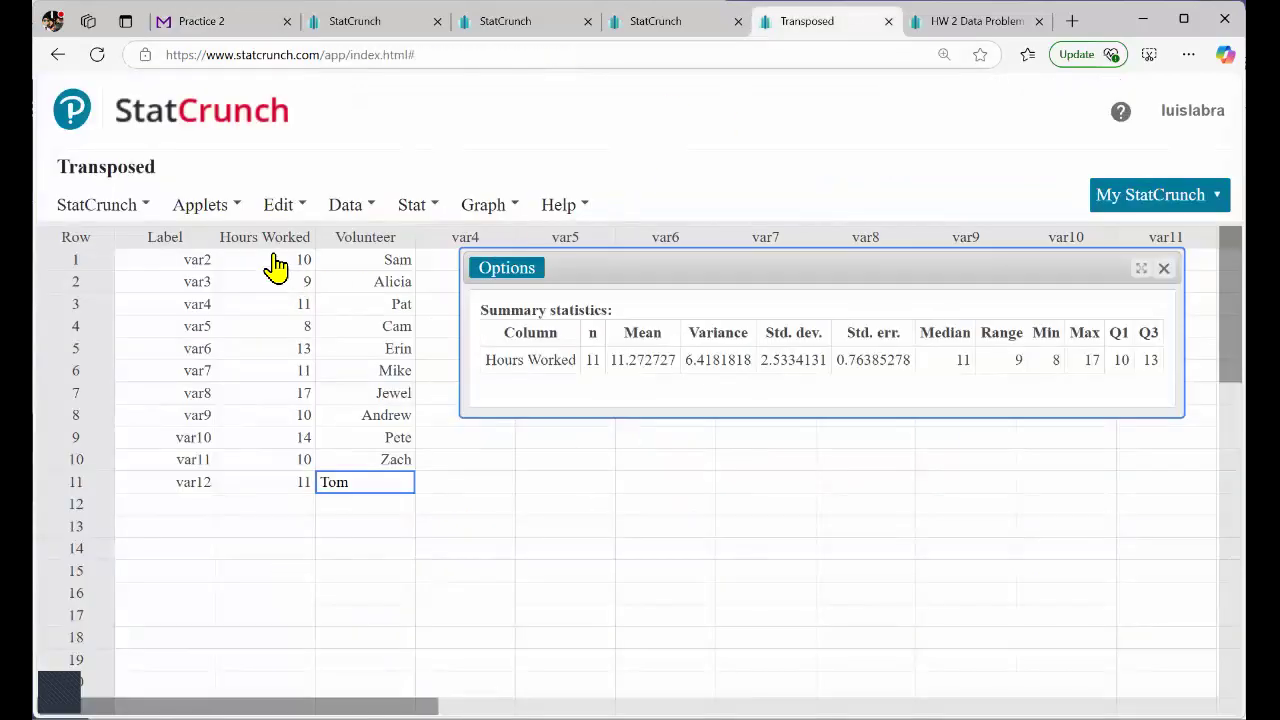
Copy the x data table, including its header, from Question 20 in Practice 2.
{"action": "left_click", "coordinate": [226, 26]}
{"action": "scroll", "coordinate": [392, 410], "scroll_direction": "down", "scroll_amount": 4}
{"action": "scroll", "coordinate": [392, 410], "scroll_direction": "down", "scroll_amount": 3}
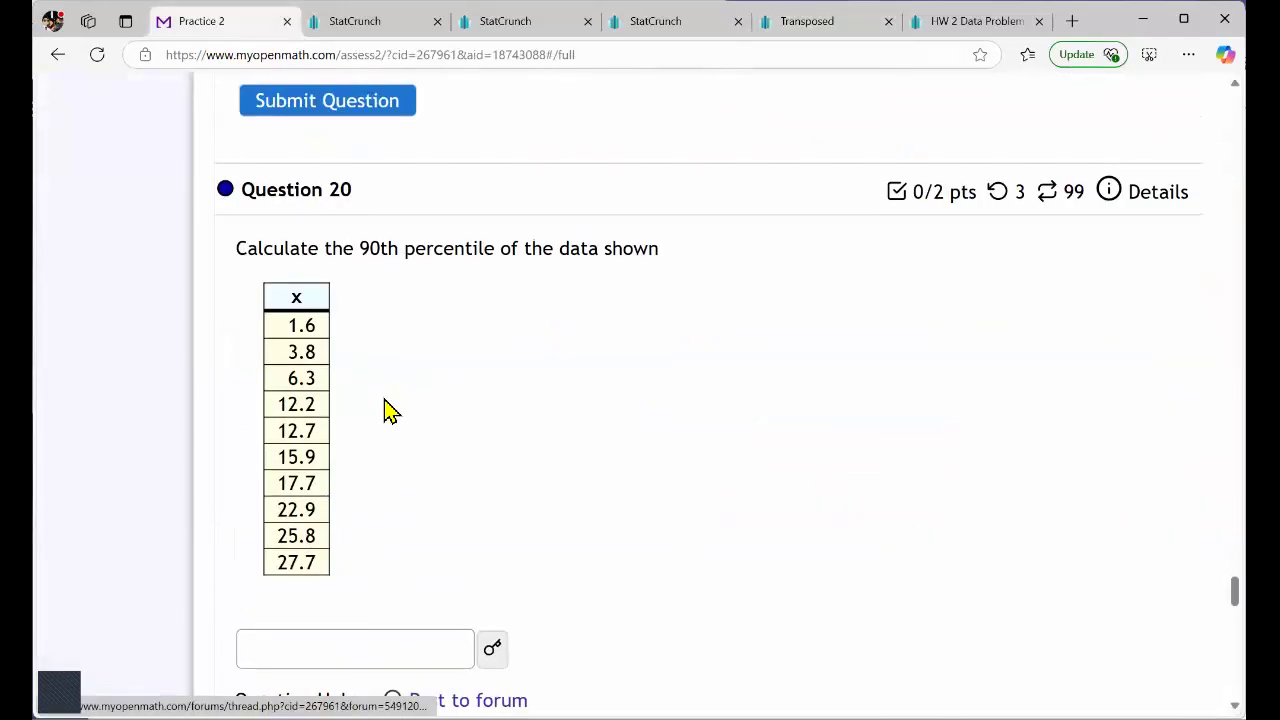
{"action": "left_click_drag", "start_coordinate": [293, 302], "coordinate": [318, 566]}
{"action": "key", "text": "ctrl+c"}
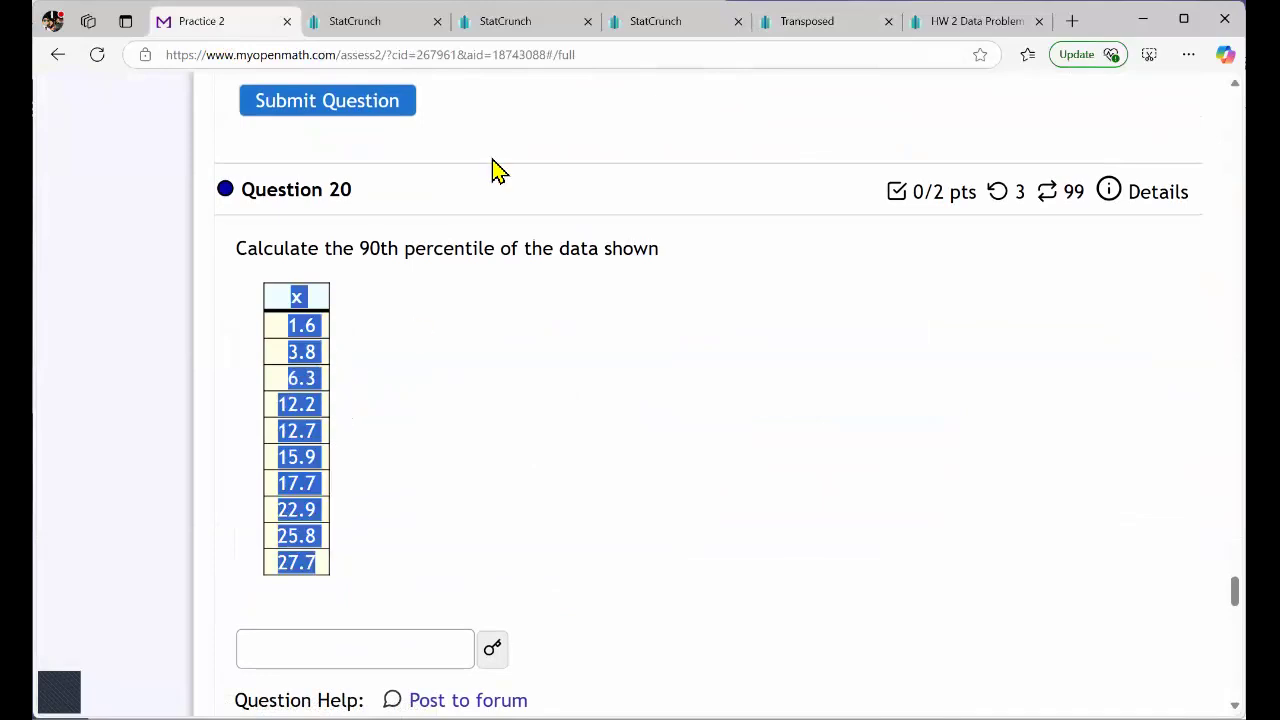
Open a new blank StatCrunch data table, paste the Question 20 data starting at the var1 header, and check the x values.
{"action": "left_click", "coordinate": [652, 30]}
{"action": "left_click", "coordinate": [210, 127]}
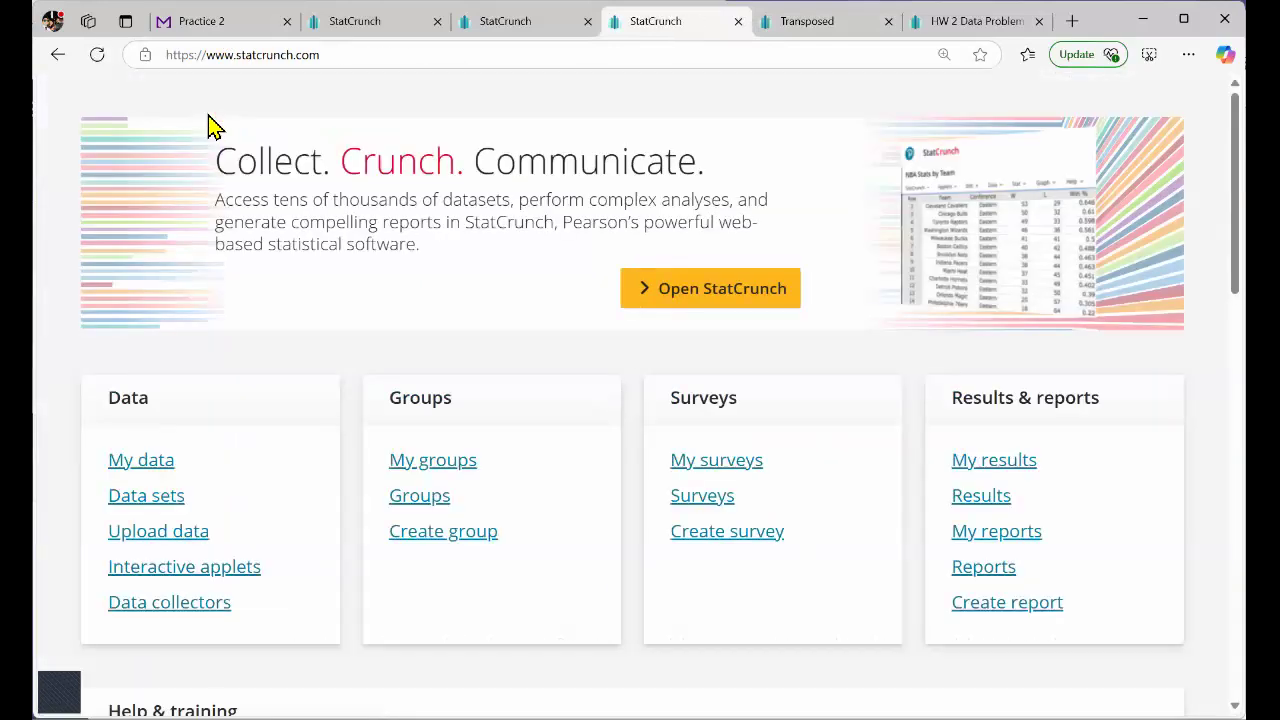
{"action": "left_click", "coordinate": [716, 366]}
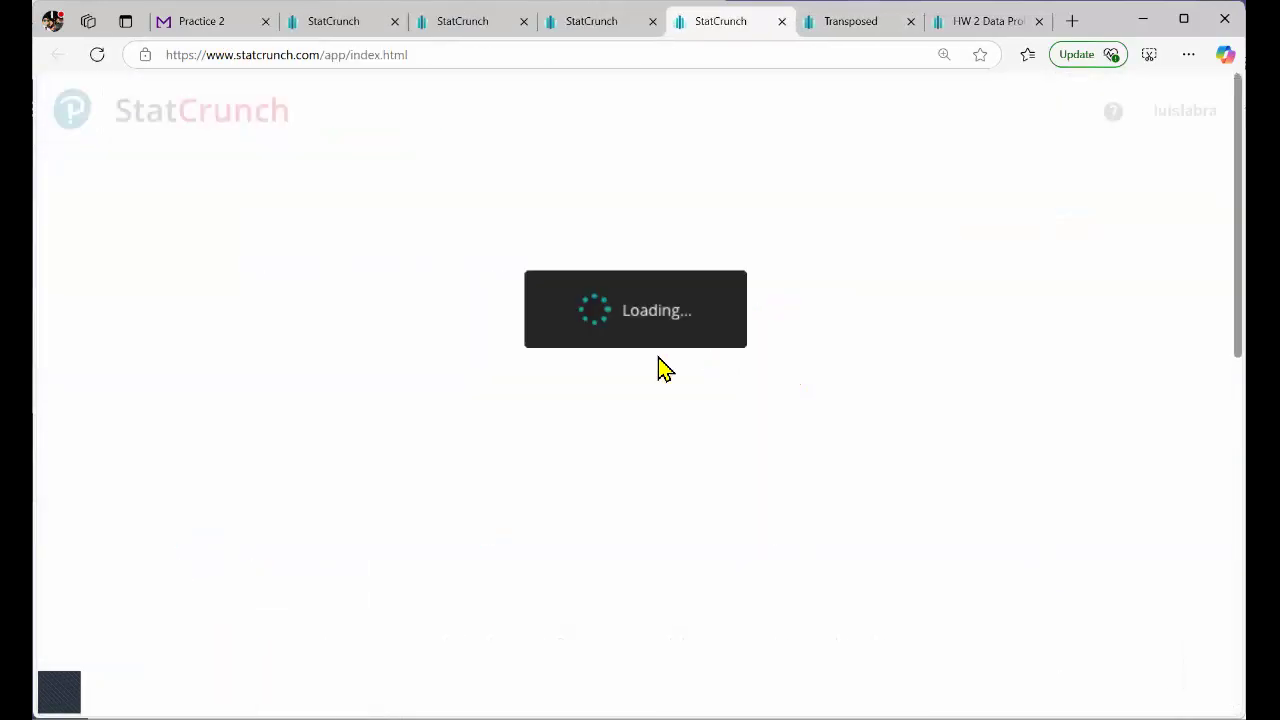
{"action": "left_click", "coordinate": [165, 238]}
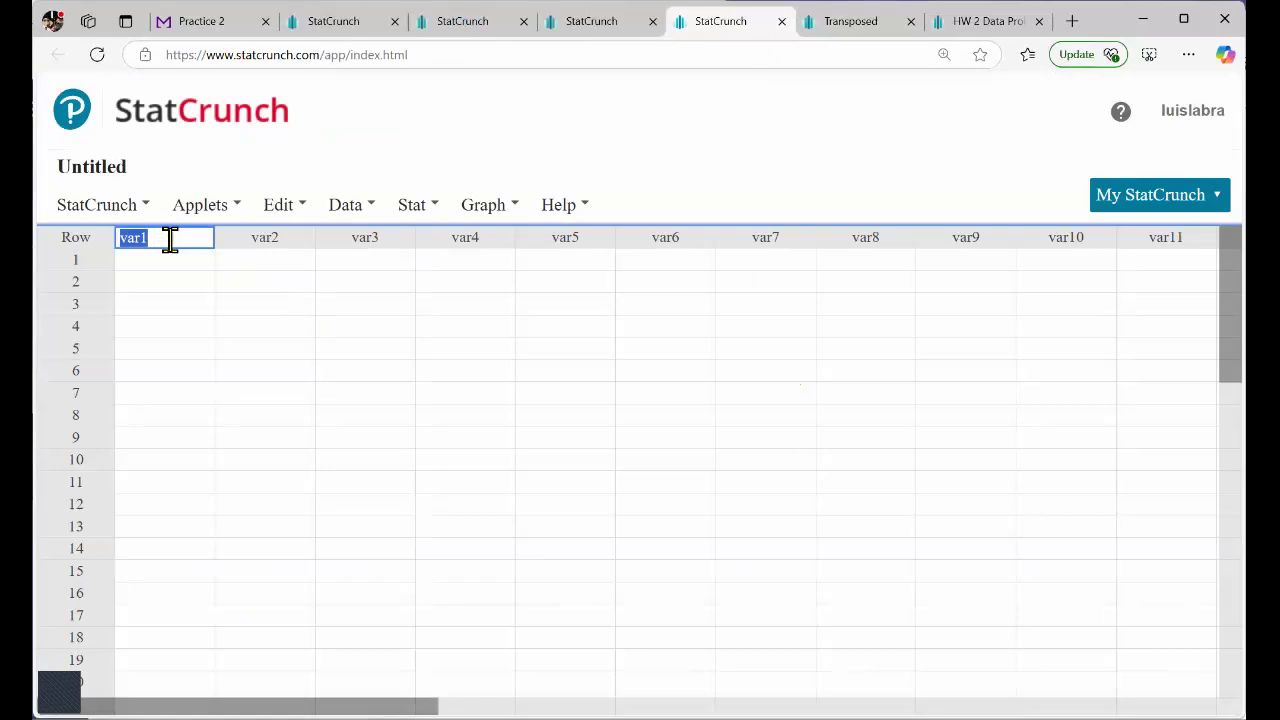
{"action": "key", "text": "ctrl+v"}
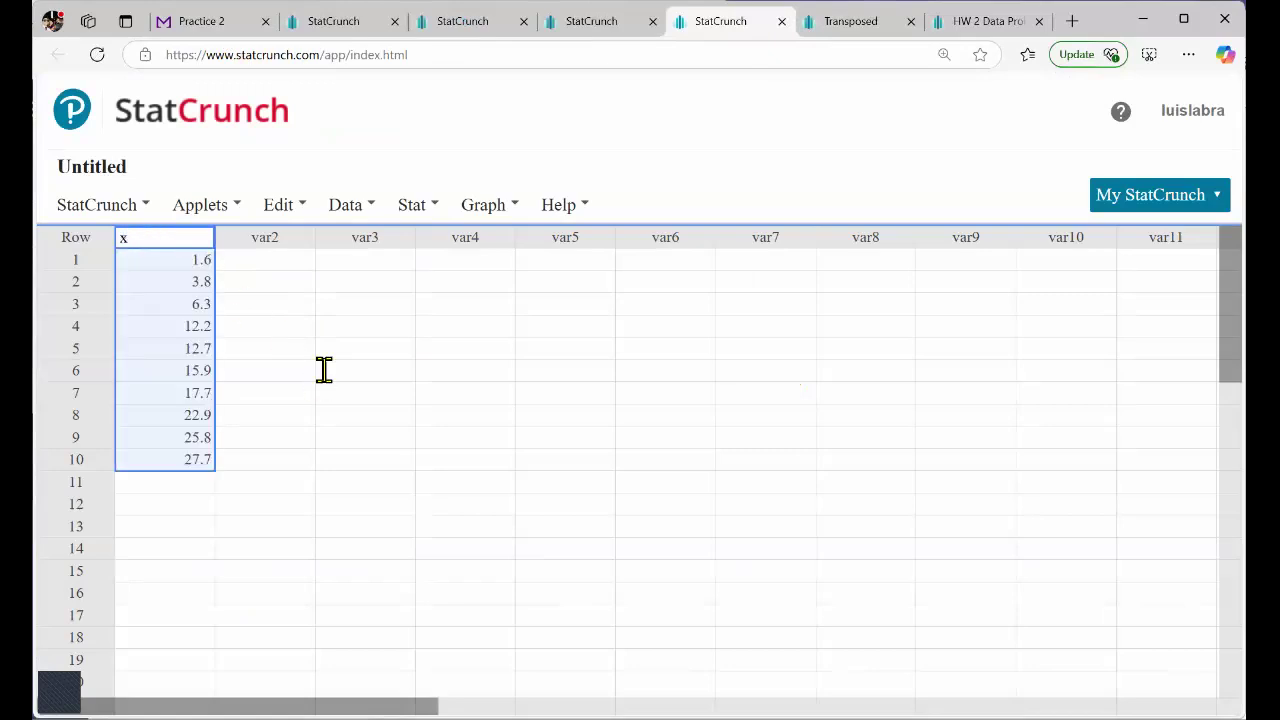
{"action": "left_click", "coordinate": [276, 371]}
{"action": "left_click_drag", "start_coordinate": [196, 262], "coordinate": [184, 461]}
{"action": "left_click", "coordinate": [365, 460]}
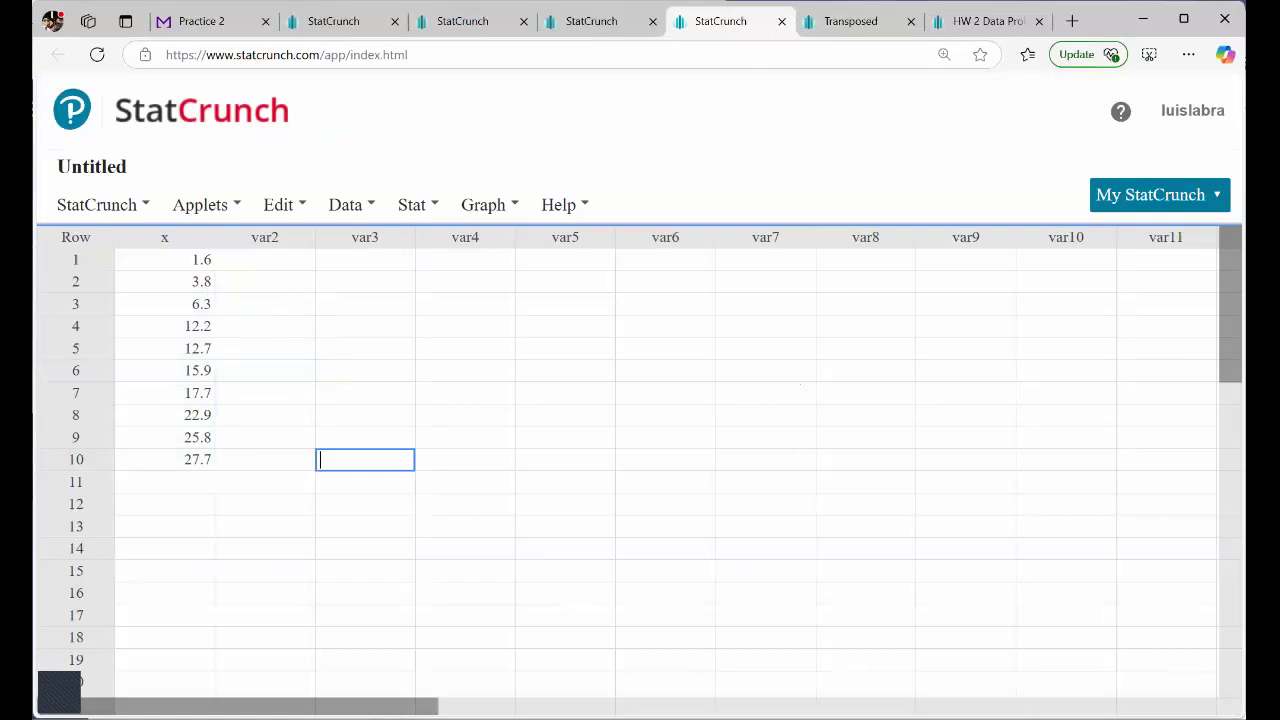
Copy the full table of sorted birth weights from Question 22 in Practice 2.
{"action": "left_click", "coordinate": [209, 25]}
{"action": "scroll", "coordinate": [420, 345], "scroll_direction": "down", "scroll_amount": 15}
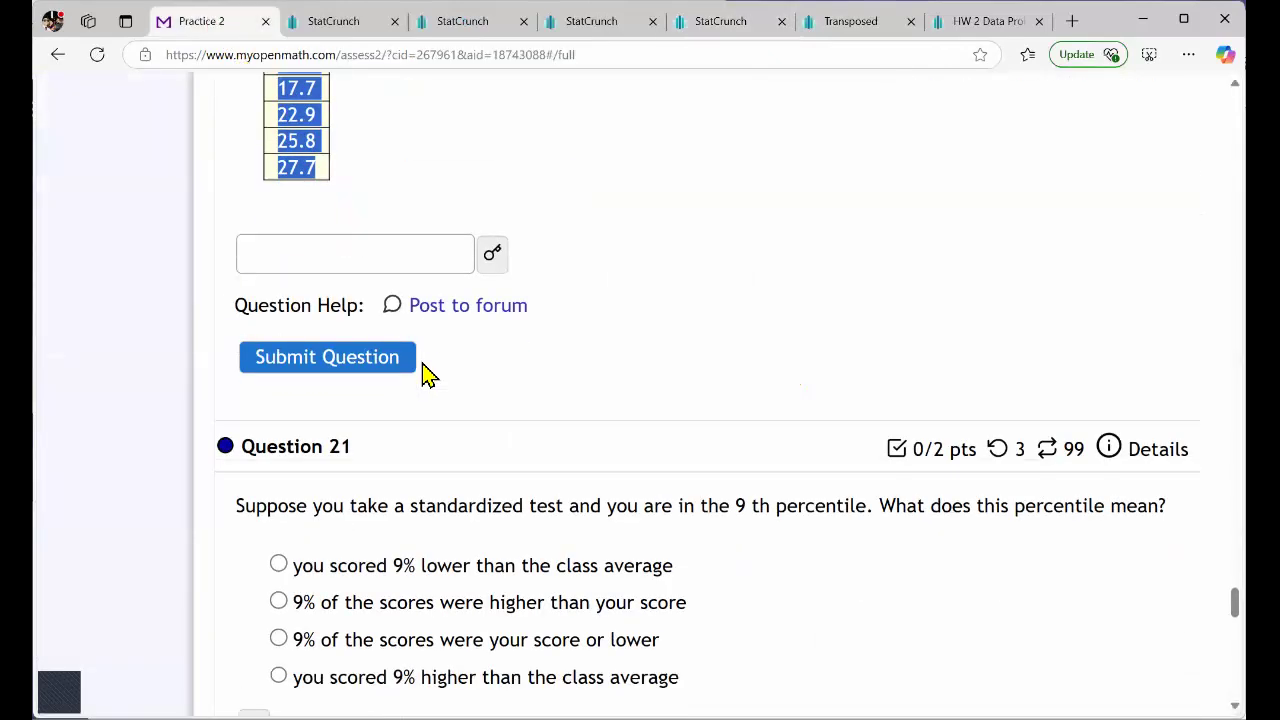
{"action": "scroll", "coordinate": [436, 368], "scroll_direction": "down", "scroll_amount": 2}
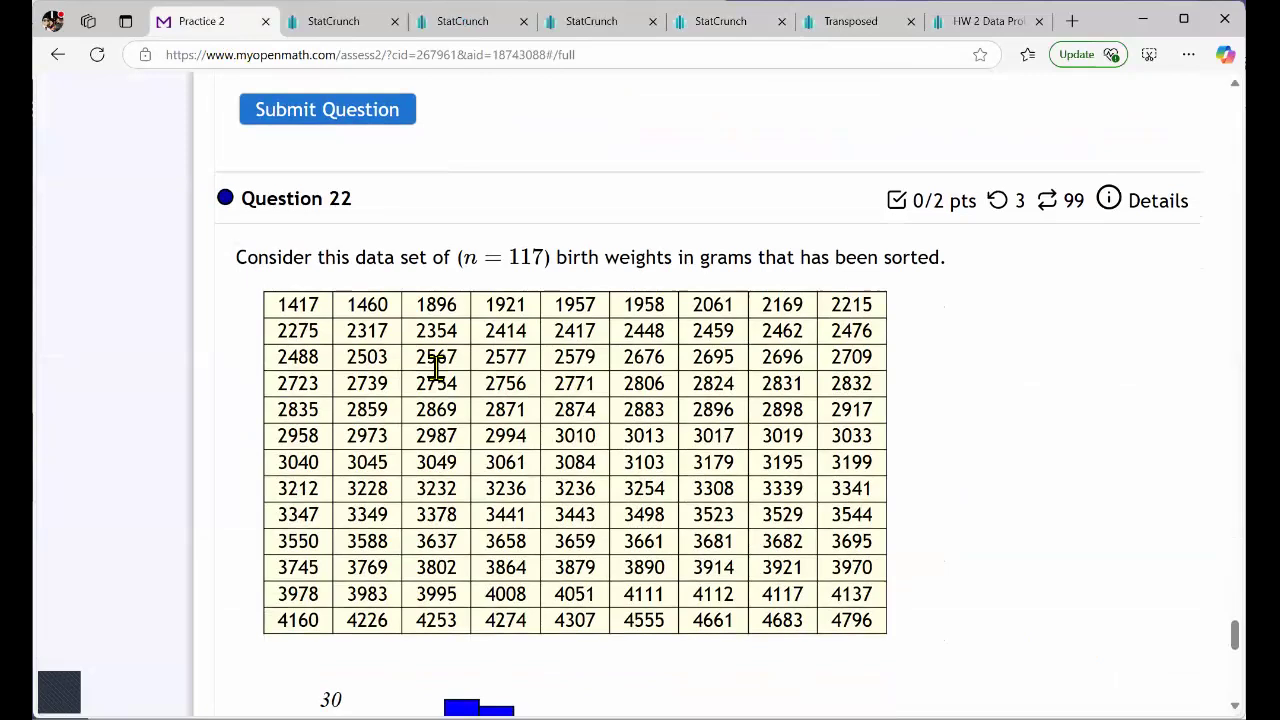
{"action": "scroll", "coordinate": [436, 368], "scroll_direction": "up", "scroll_amount": 1}
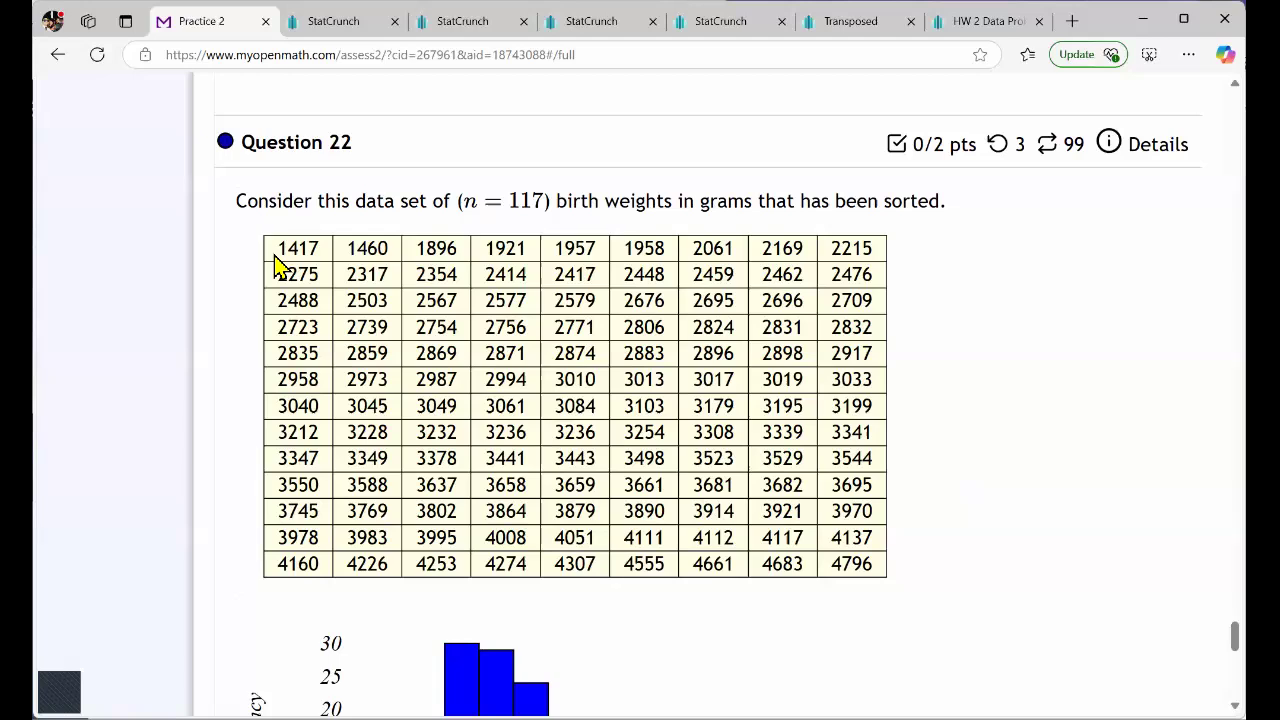
{"action": "left_click_drag", "start_coordinate": [276, 256], "coordinate": [872, 565]}
{"action": "key", "text": "ctrl+c"}
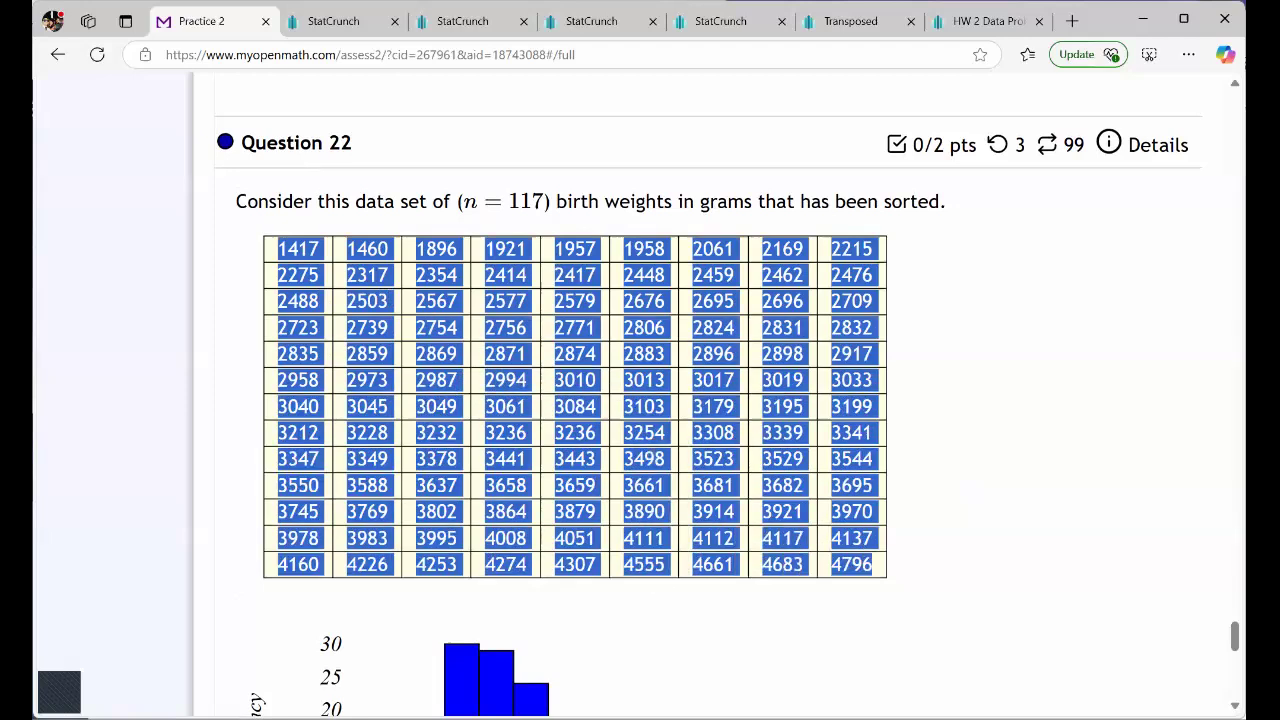
Open a new blank StatCrunch data table and paste the Question 22 birth weights starting at row 1 of var1.
{"action": "left_click", "coordinate": [988, 21]}
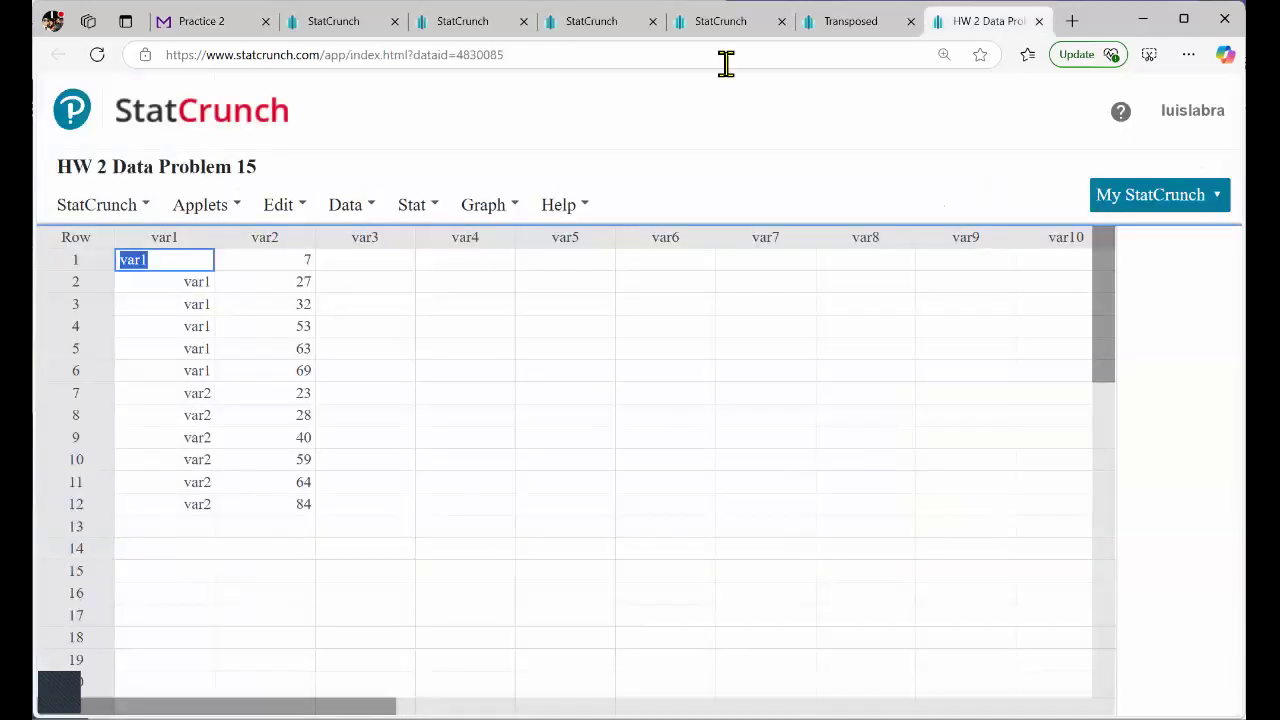
{"action": "left_click", "coordinate": [224, 146]}
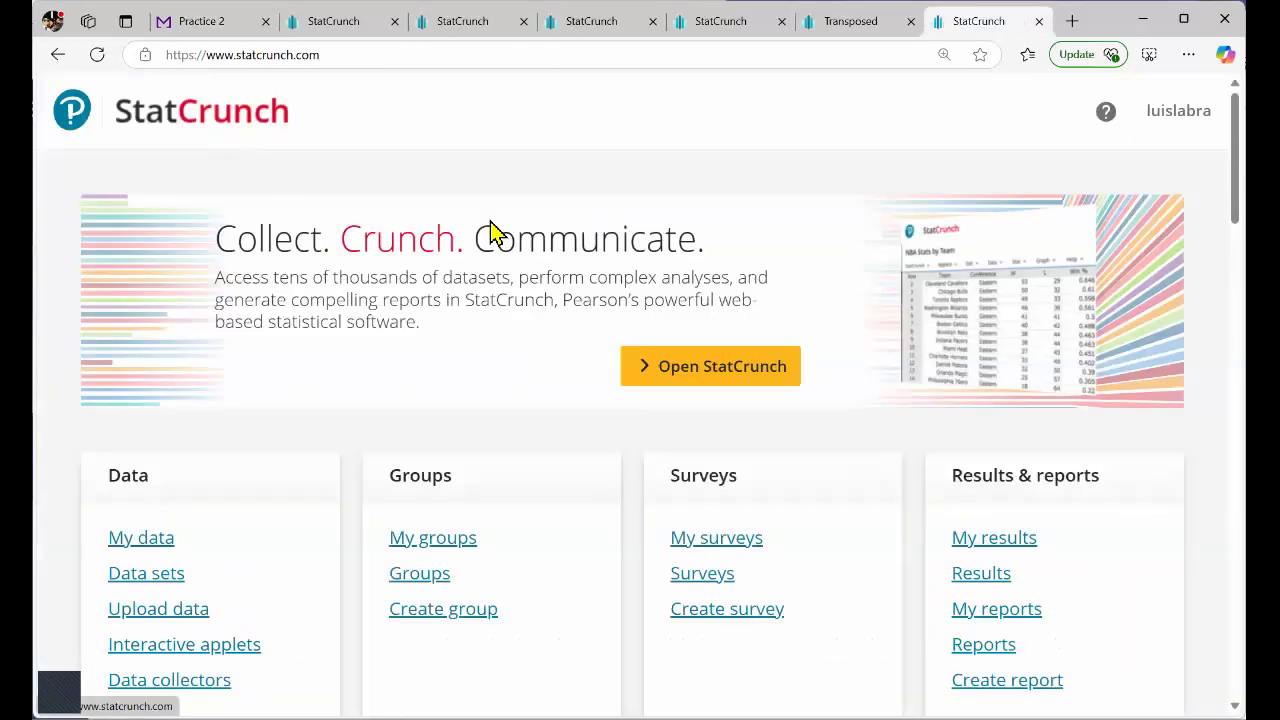
{"action": "left_click", "coordinate": [644, 355]}
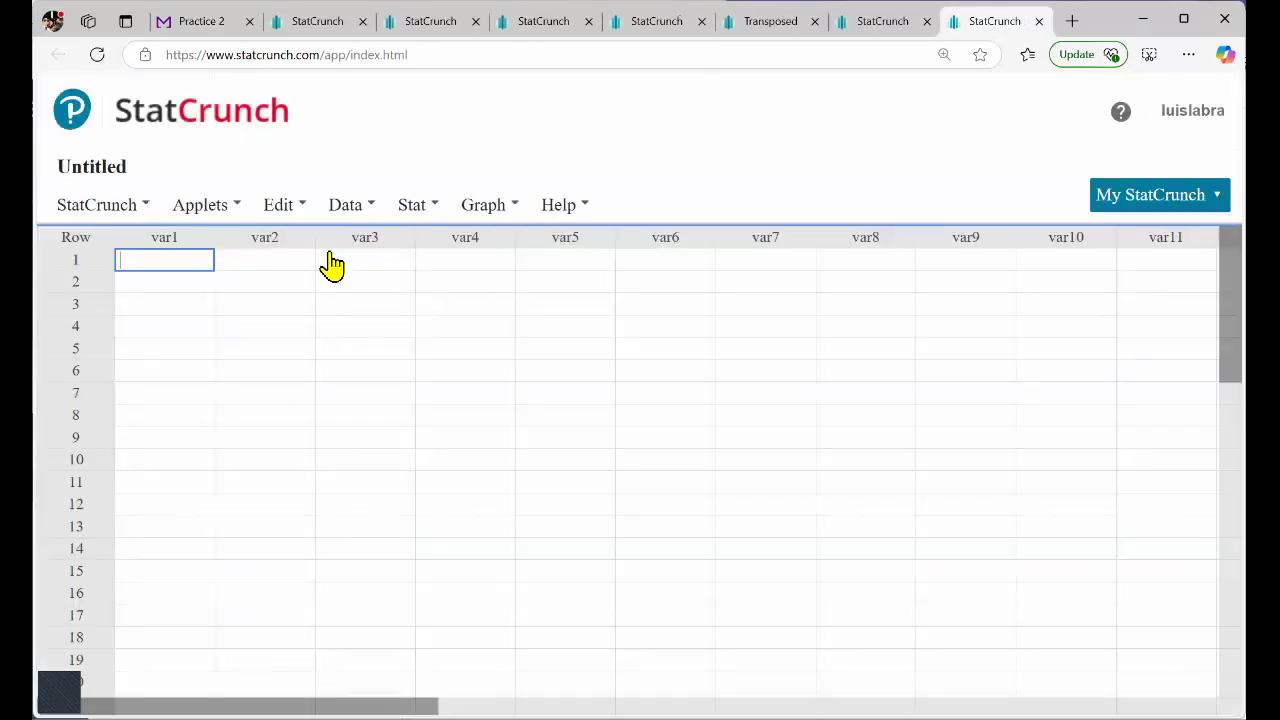
{"action": "key", "text": "ctrl+v"}
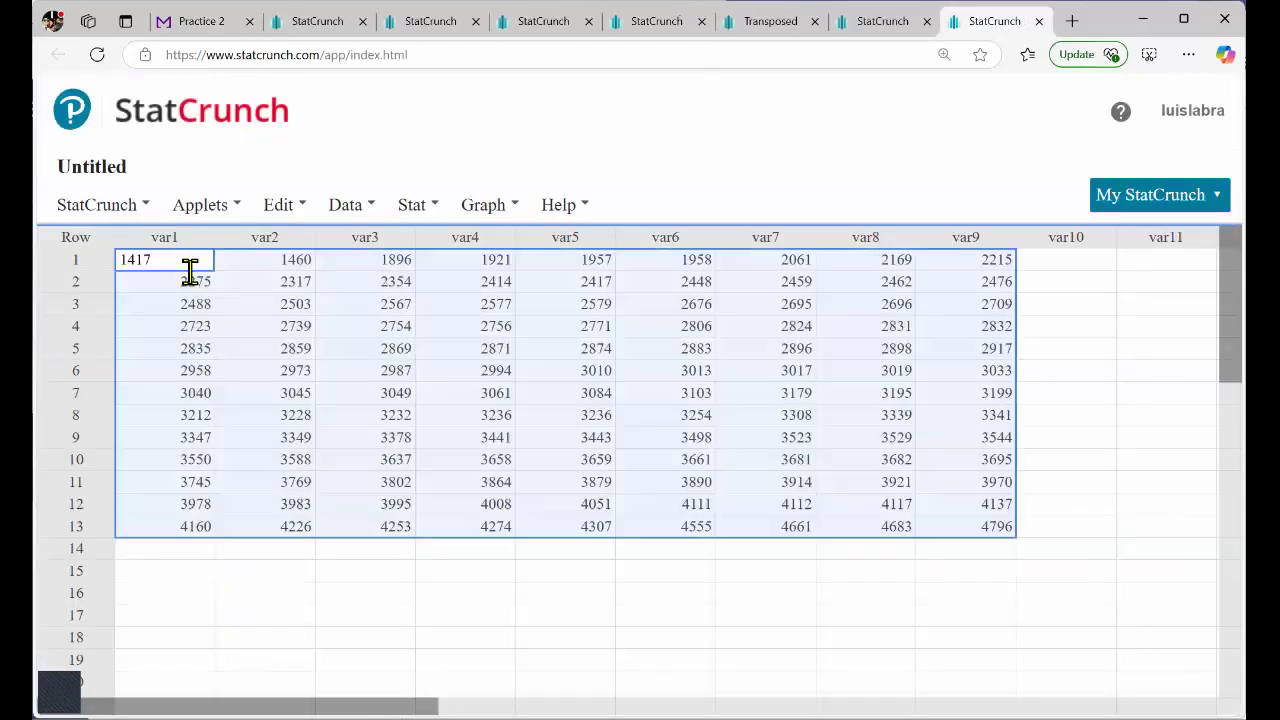
{"action": "left_click", "coordinate": [257, 335]}
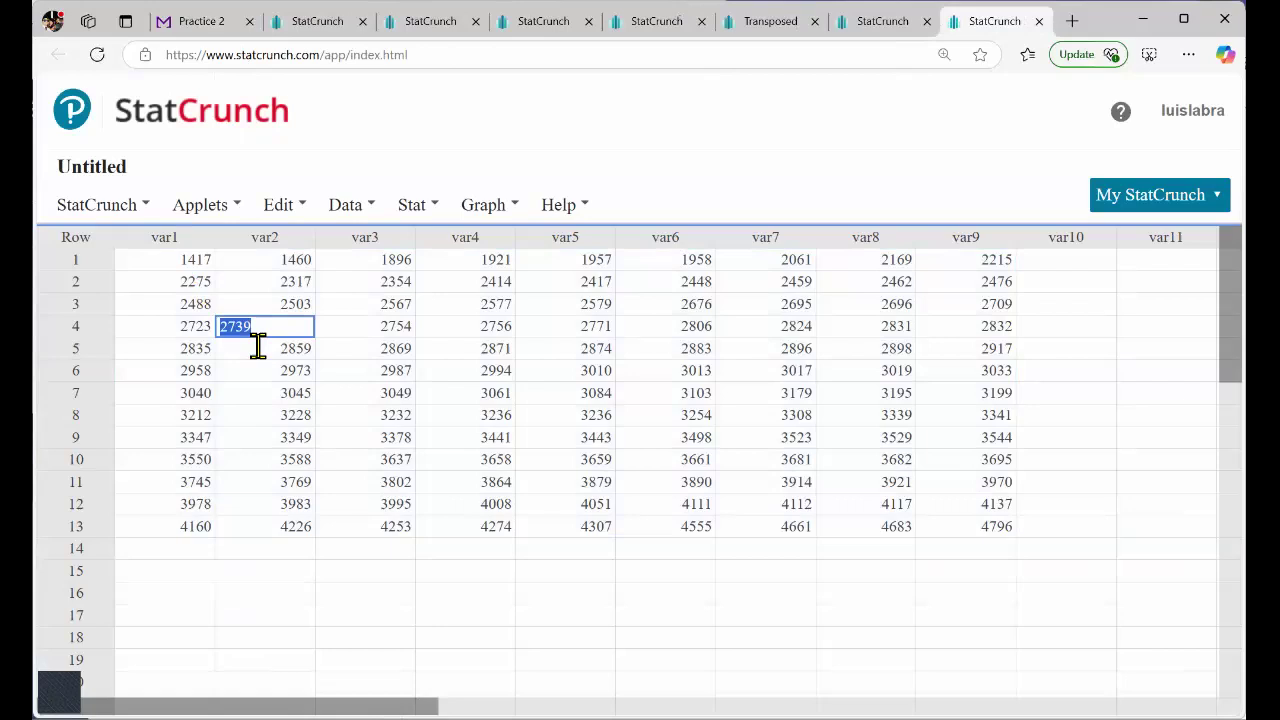
{"action": "left_click", "coordinate": [466, 432]}
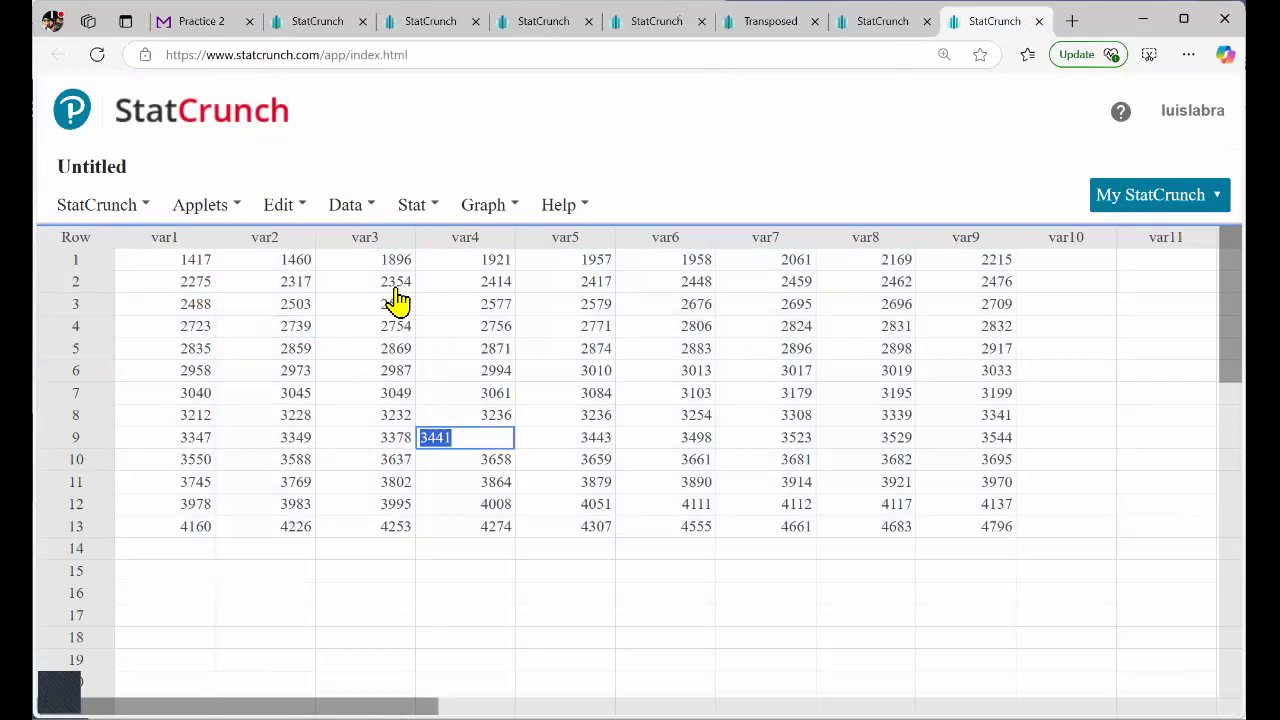
Stack columns var1 through var9 into a single column, opening the result in a new data table.
{"action": "left_click", "coordinate": [413, 207]}
{"action": "left_click", "coordinate": [352, 209]}
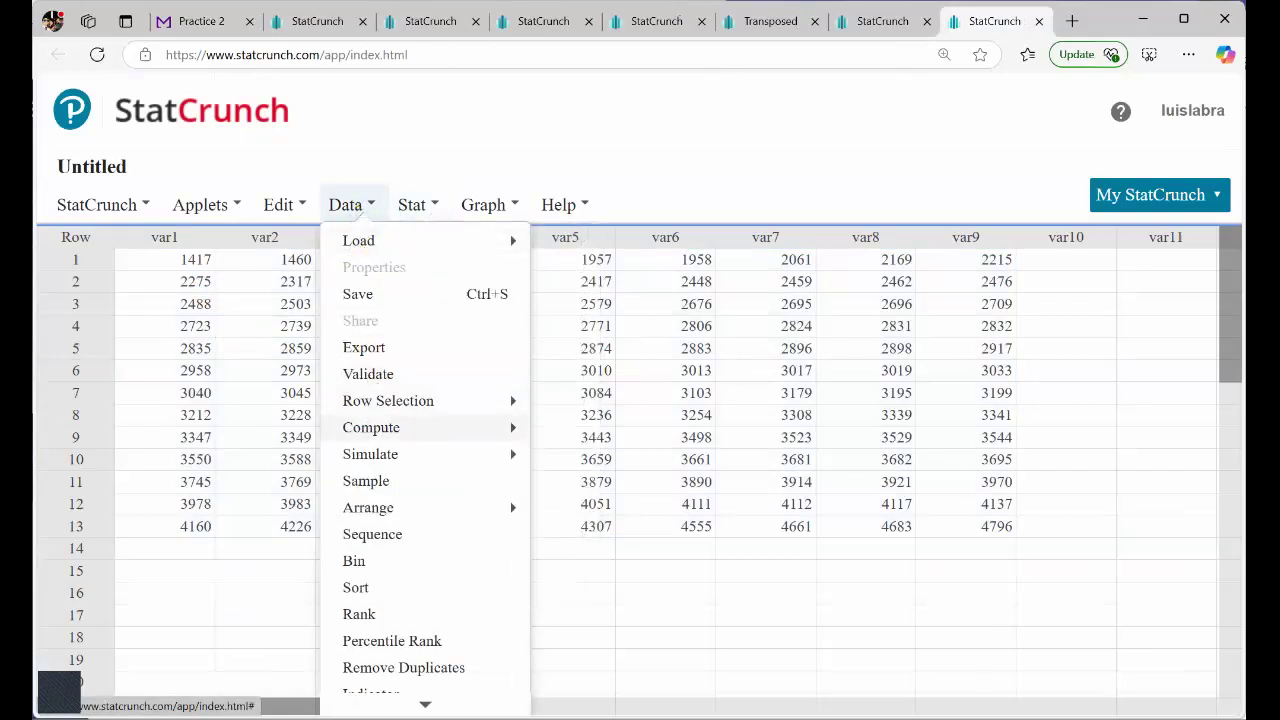
{"action": "mouse_move", "coordinate": [372, 507]}
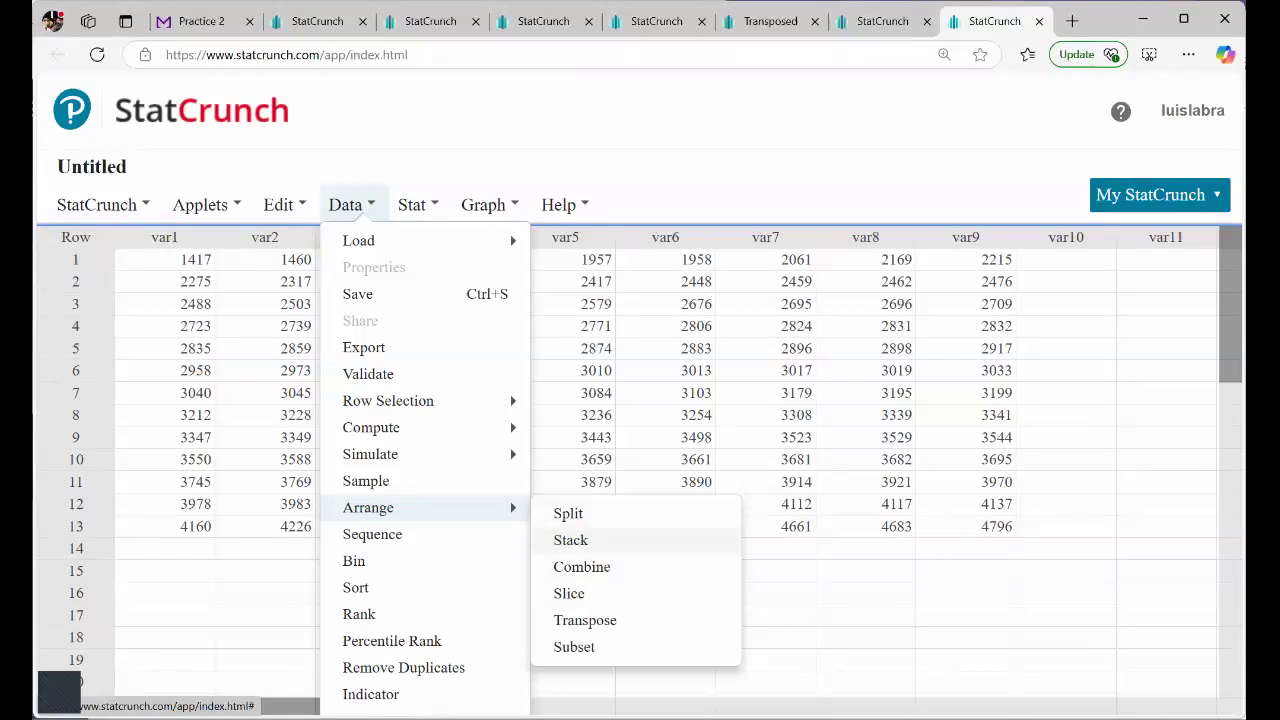
{"action": "left_click", "coordinate": [570, 540]}
{"action": "left_click_drag", "start_coordinate": [424, 190], "coordinate": [417, 283]}
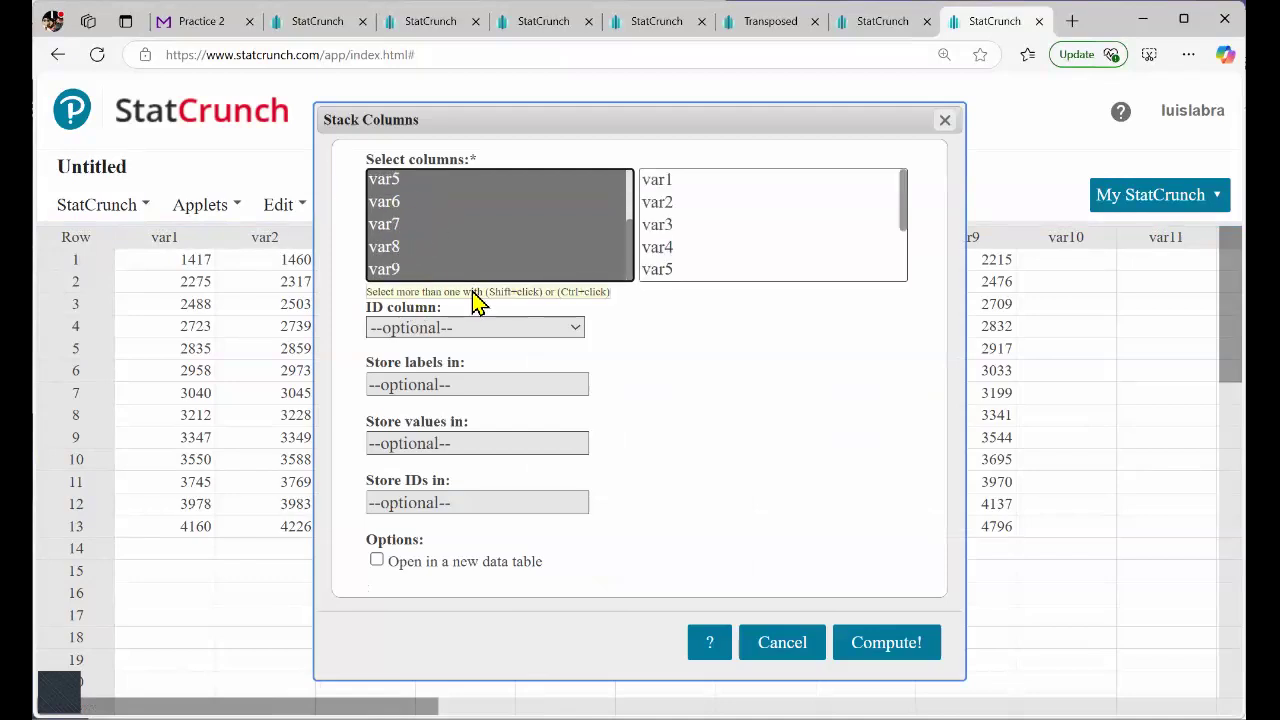
{"action": "left_click", "coordinate": [377, 560]}
{"action": "left_click_drag", "start_coordinate": [398, 561], "coordinate": [542, 561]}
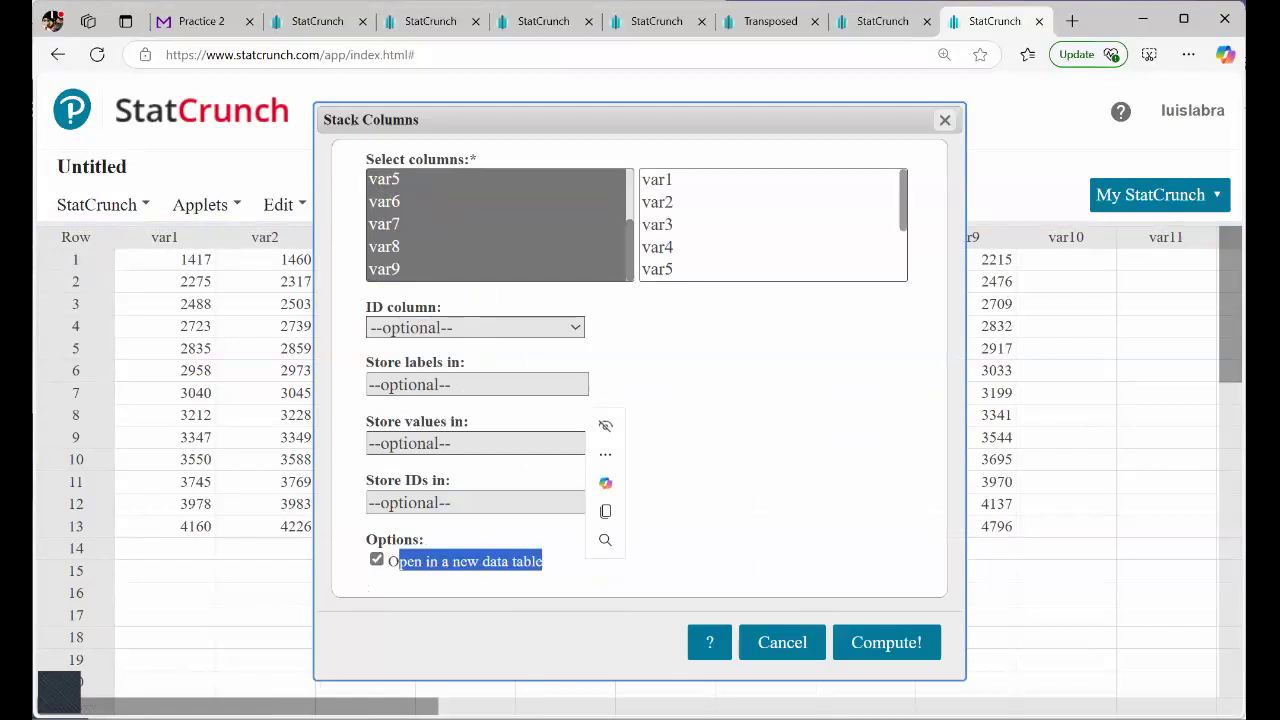
{"action": "left_click", "coordinate": [886, 642]}
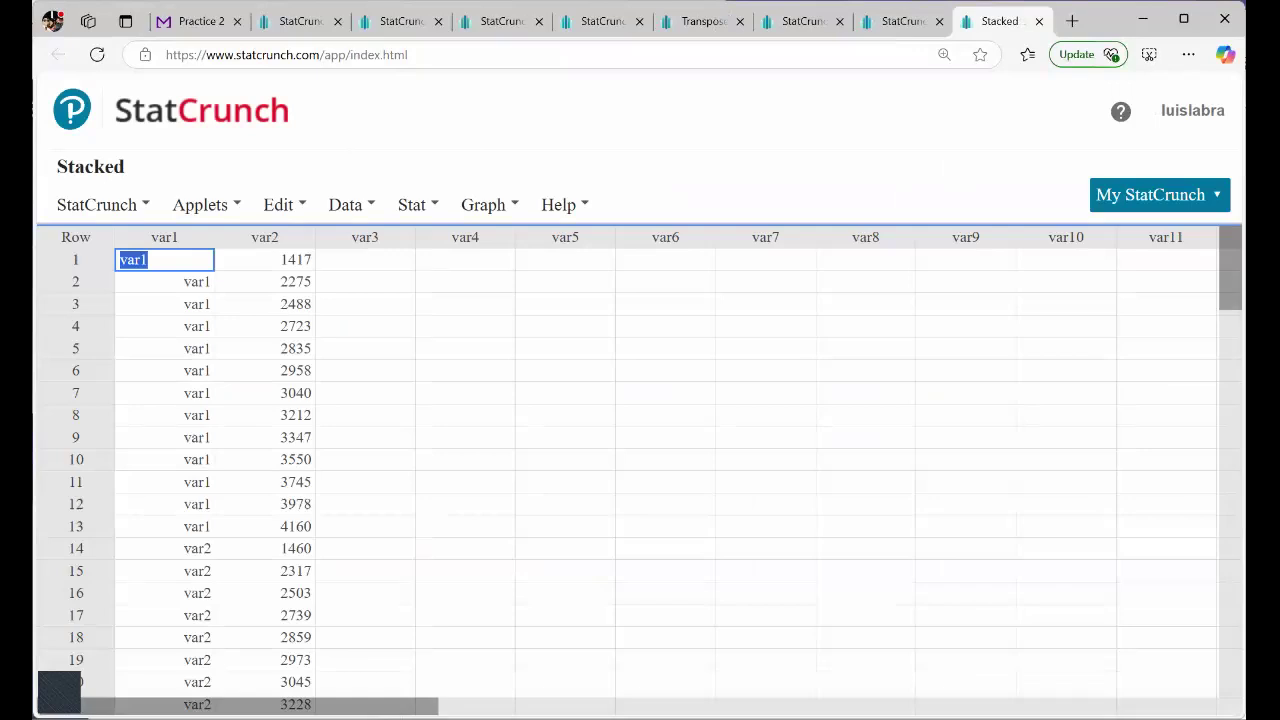
Check the stacked birth weights in var2 from the column header down to the last filled row.
{"action": "left_click", "coordinate": [272, 262]}
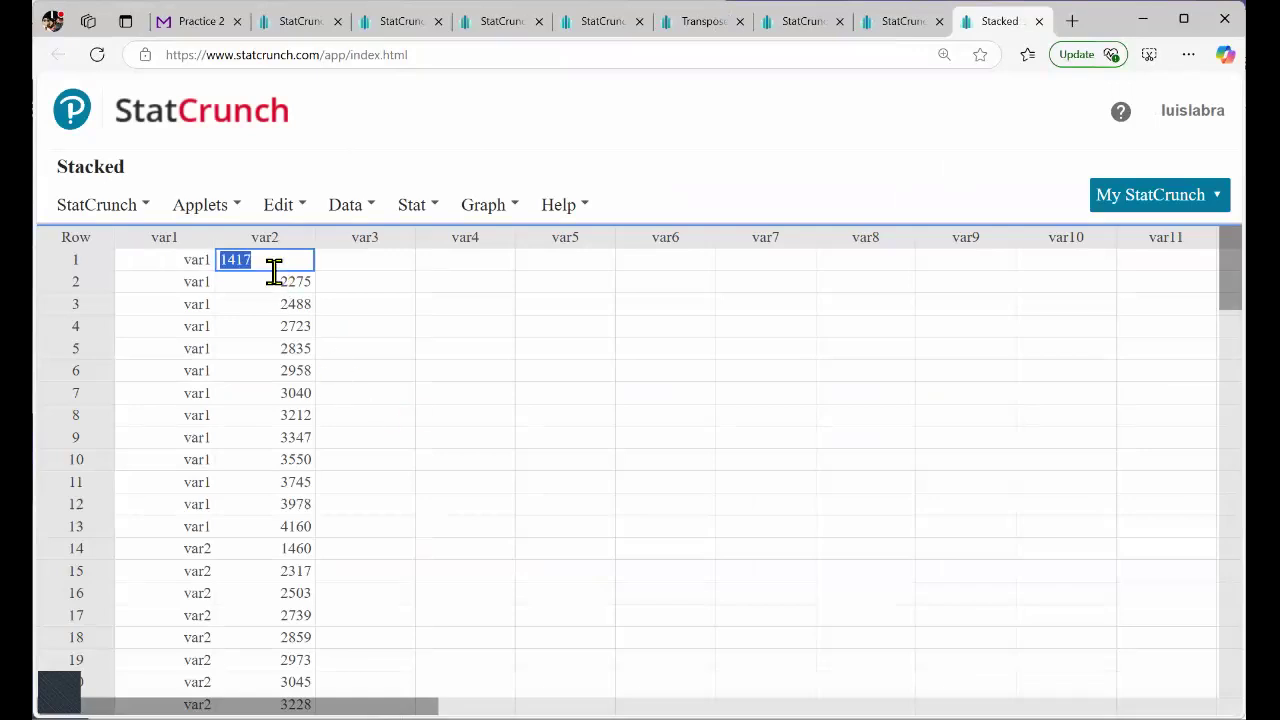
{"action": "key", "text": "Up"}
{"action": "scroll", "coordinate": [264, 334], "scroll_direction": "down", "scroll_amount": 4}
{"action": "scroll", "coordinate": [265, 334], "scroll_direction": "down", "scroll_amount": 18}
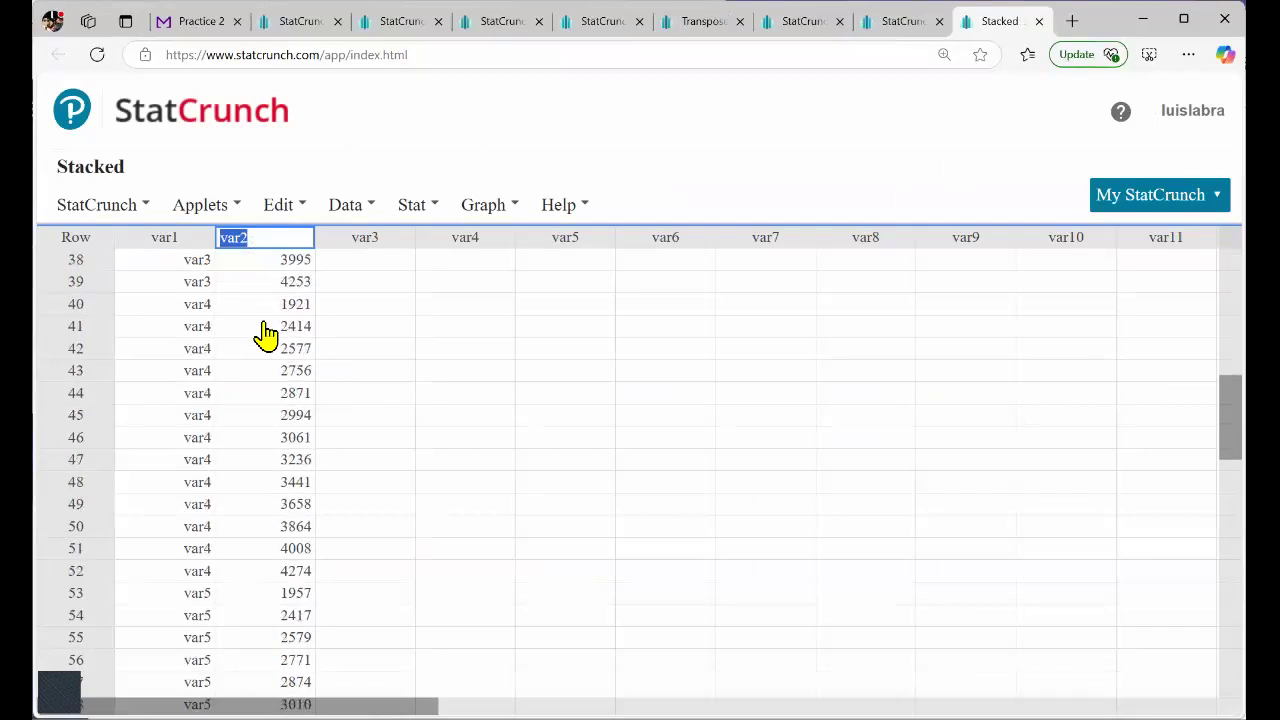
{"action": "scroll", "coordinate": [265, 334], "scroll_direction": "down", "scroll_amount": 13}
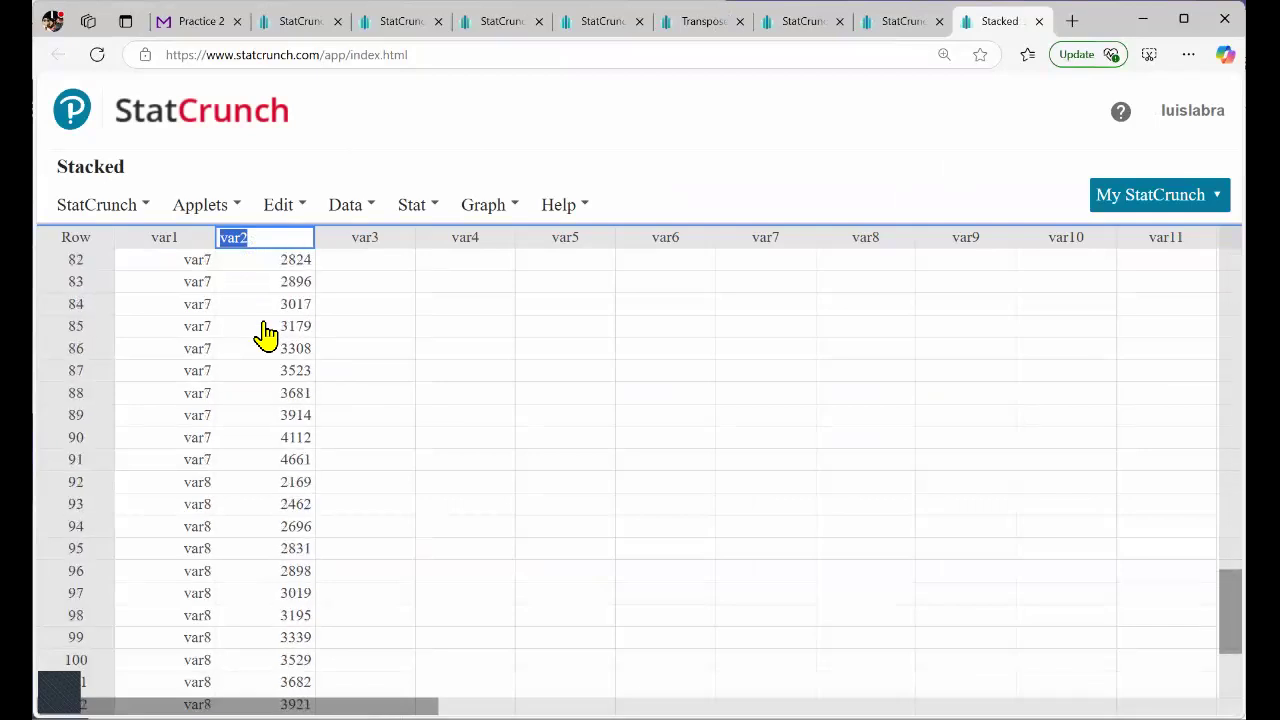
{"action": "scroll", "coordinate": [265, 334], "scroll_direction": "down", "scroll_amount": 1}
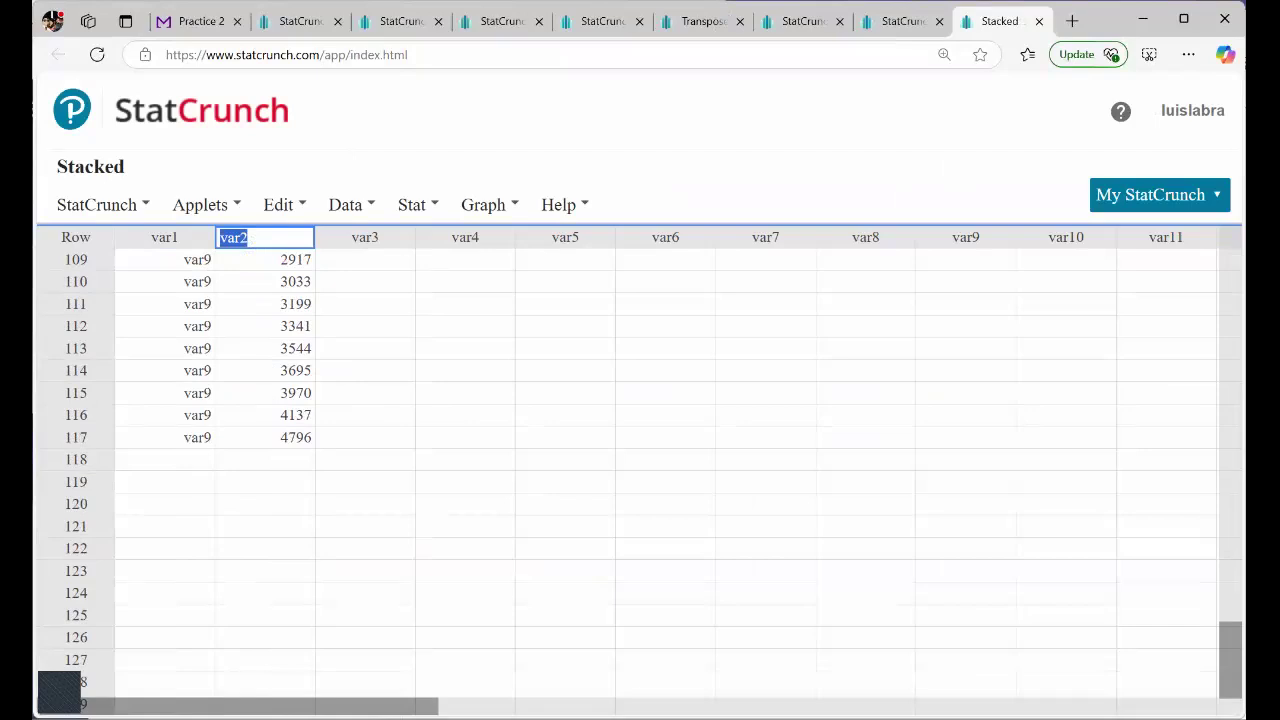
{"action": "left_click", "coordinate": [266, 437]}
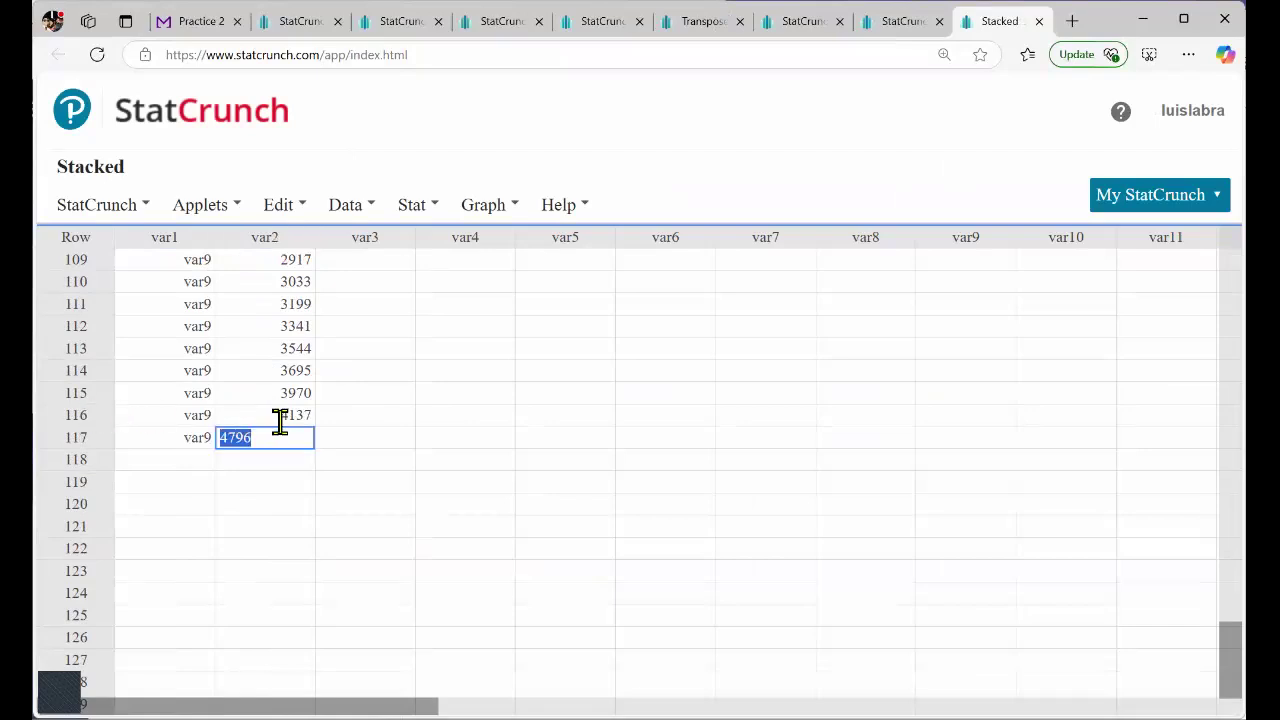
Return to Practice 2, clear the table highlight, and review the percentile prompts of Questions 22 and 23.
{"action": "left_click", "coordinate": [200, 21]}
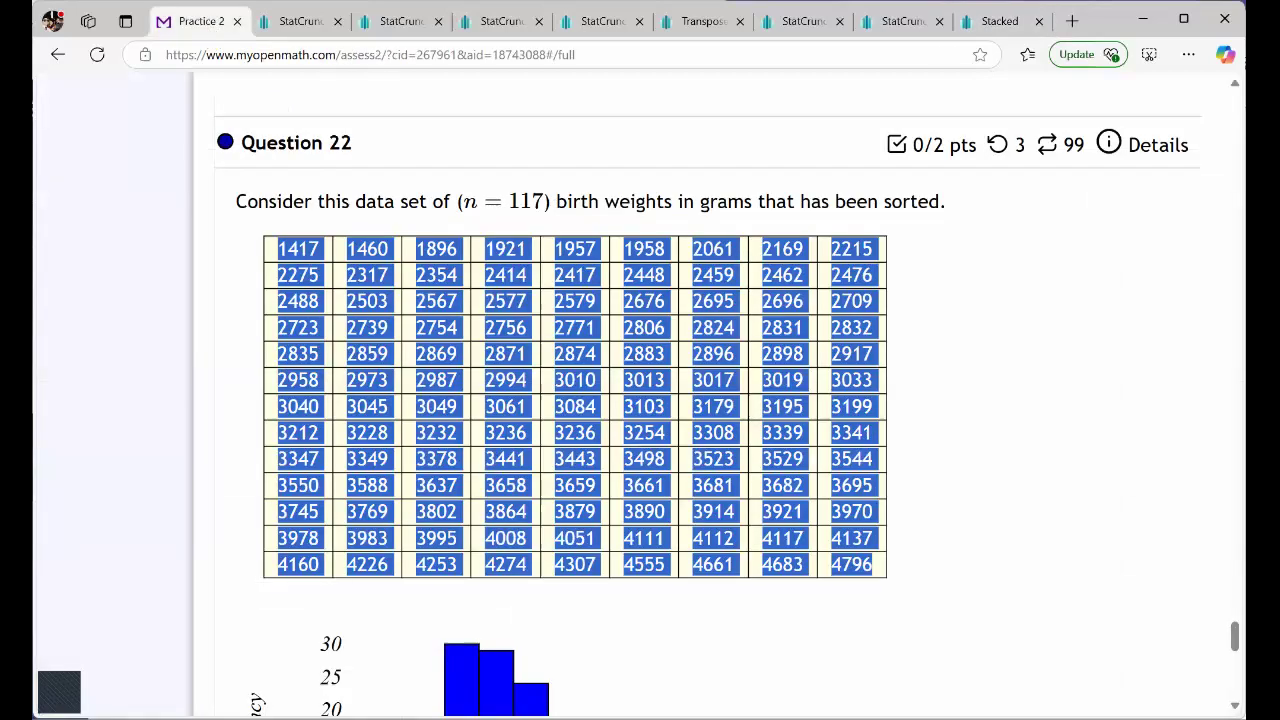
{"action": "left_click", "coordinate": [985, 430]}
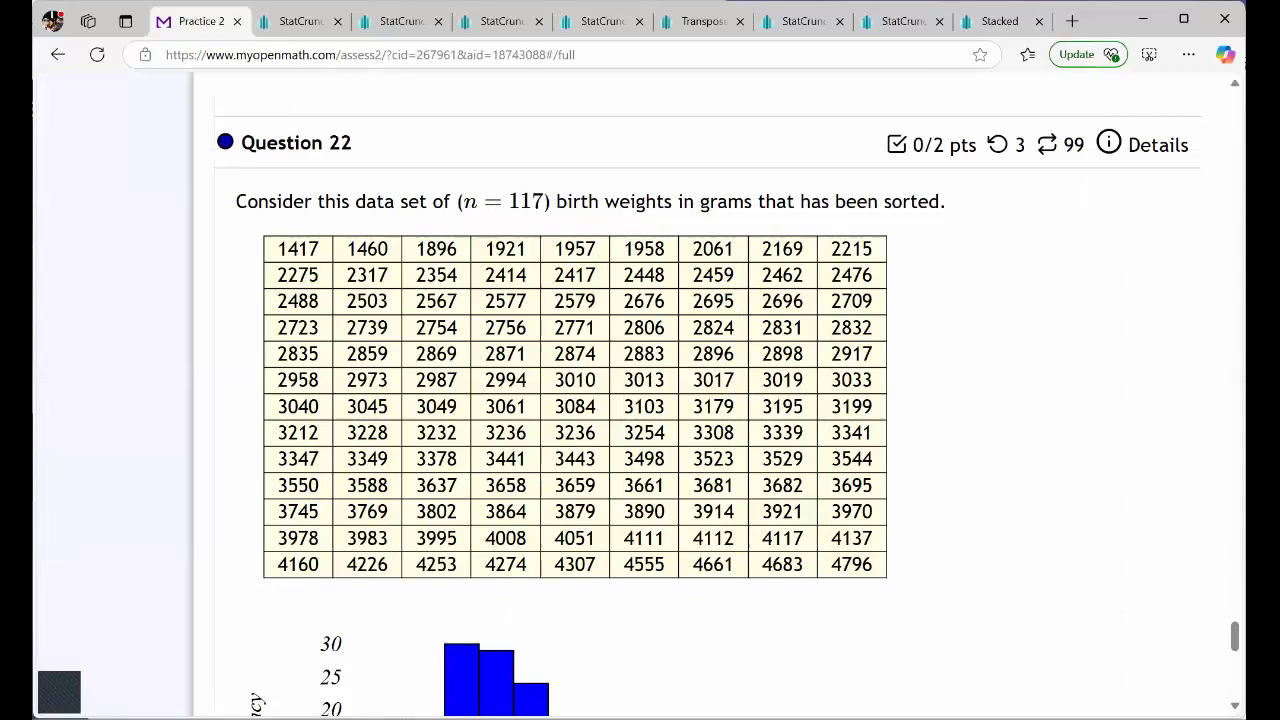
{"action": "scroll", "coordinate": [707, 410], "scroll_direction": "down", "scroll_amount": 12}
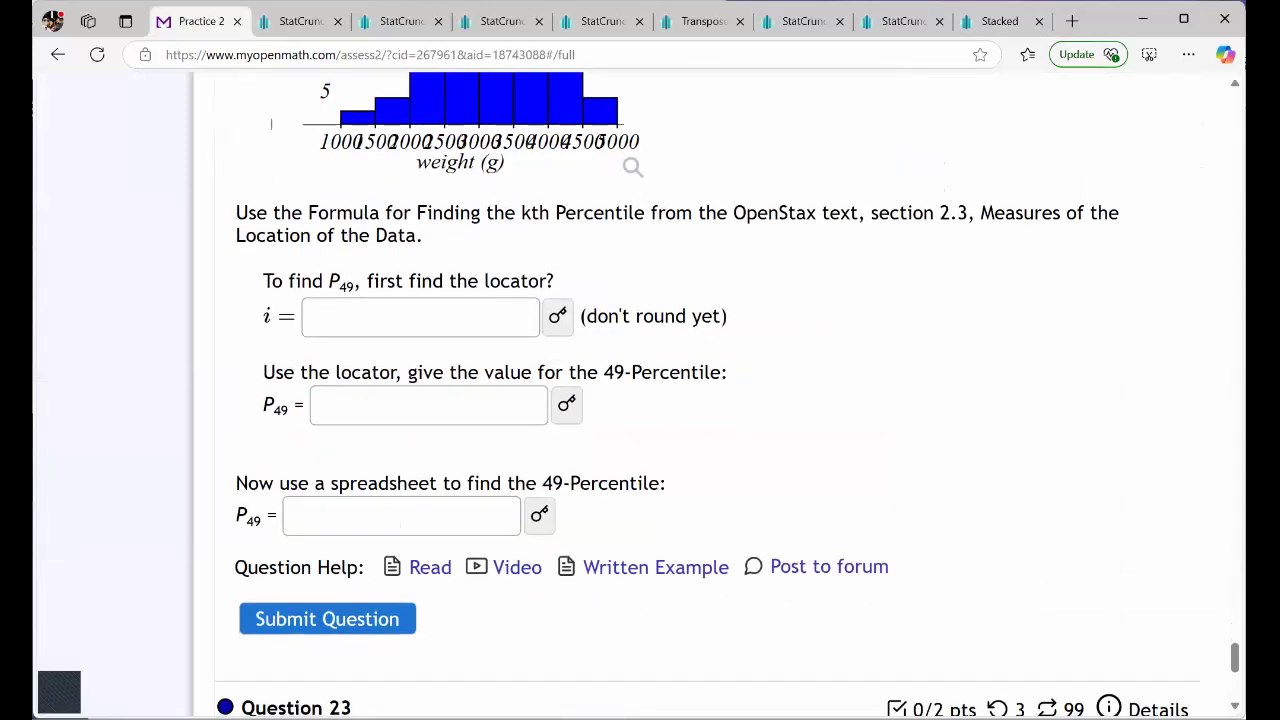
{"action": "scroll", "coordinate": [707, 400], "scroll_direction": "down", "scroll_amount": 2}
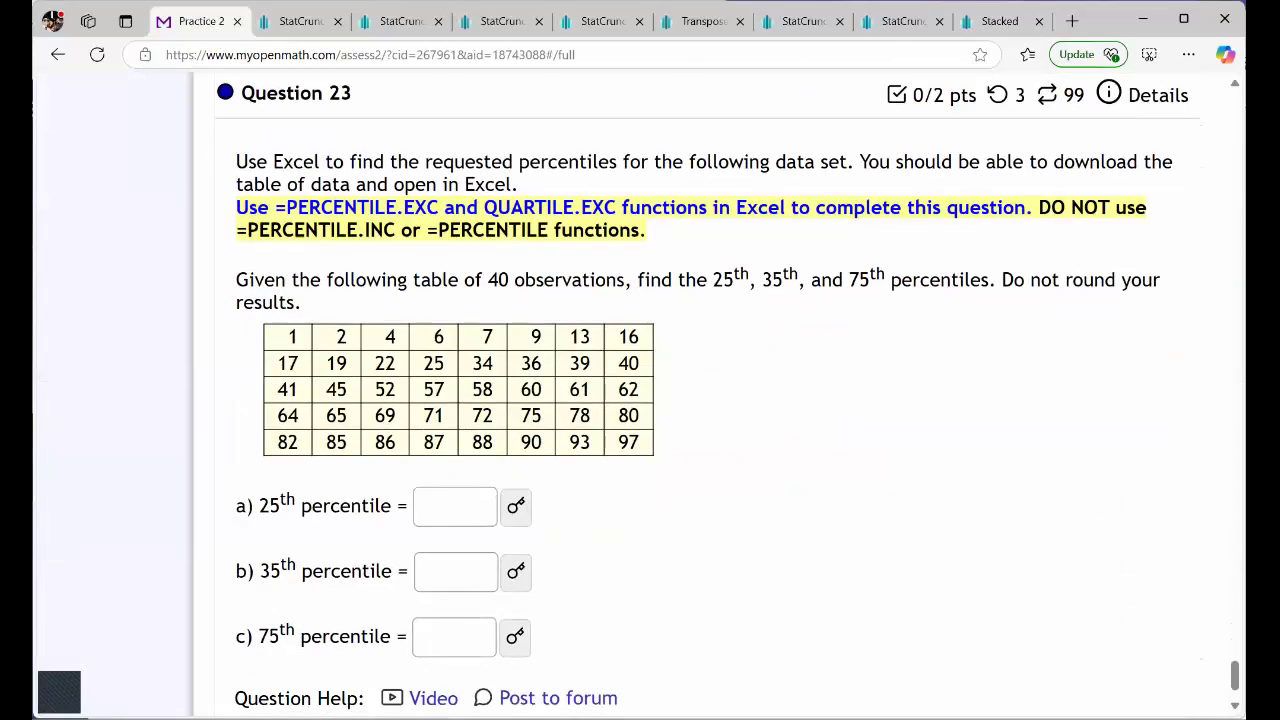
{"action": "scroll", "coordinate": [707, 400], "scroll_direction": "up", "scroll_amount": 10}
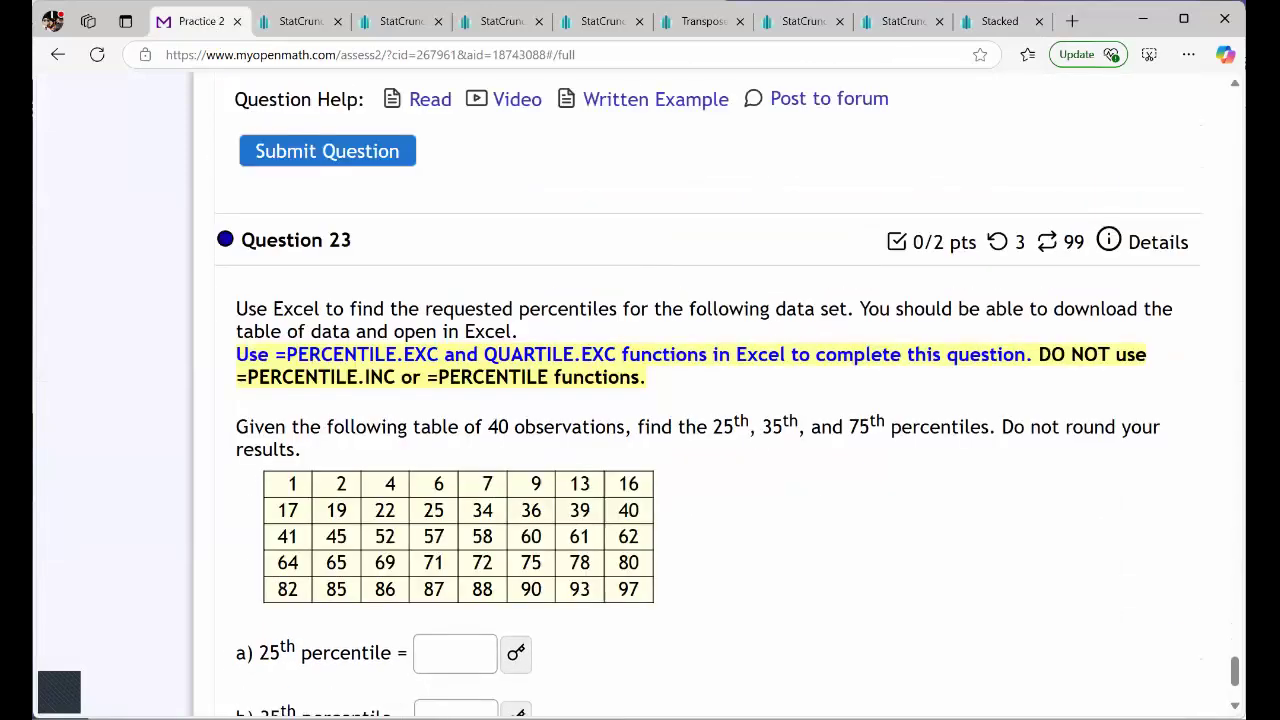
{"action": "scroll", "coordinate": [707, 400], "scroll_direction": "up", "scroll_amount": 1}
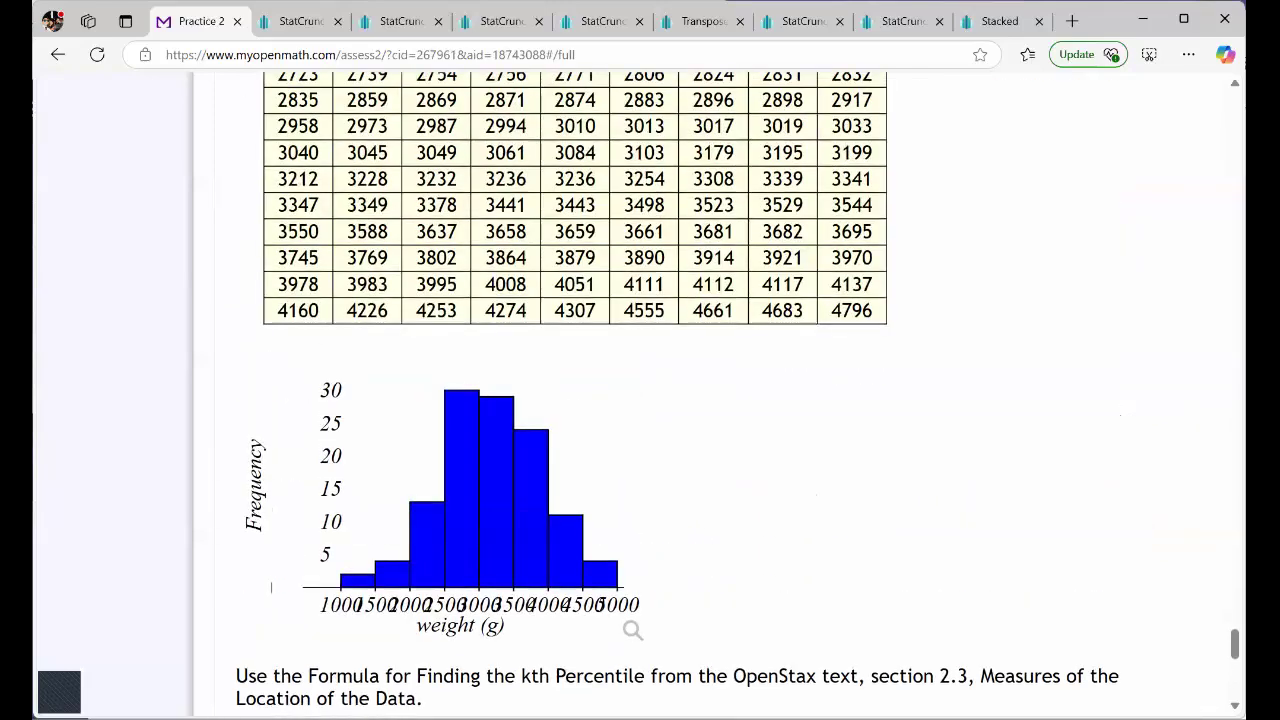